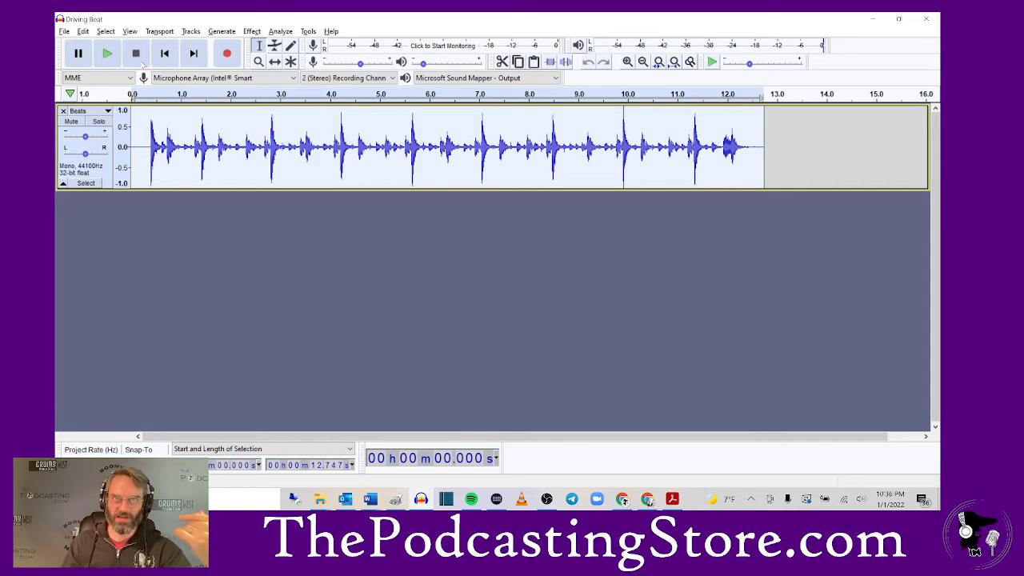
Step: Open the DW Intro Audio recording from the file browser
{"action": "left_click", "coordinate": [64, 32]}
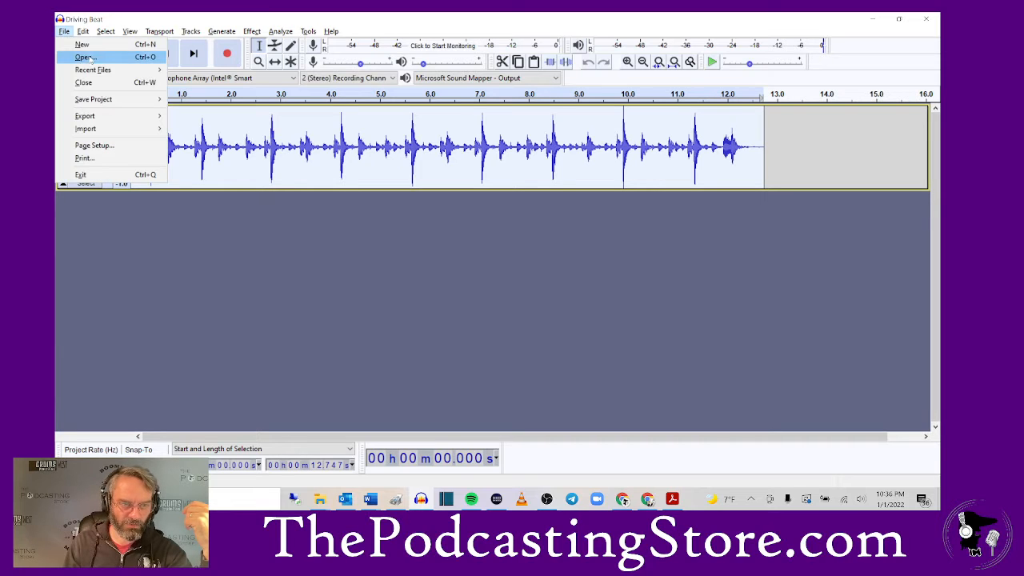
{"action": "left_click", "coordinate": [95, 59]}
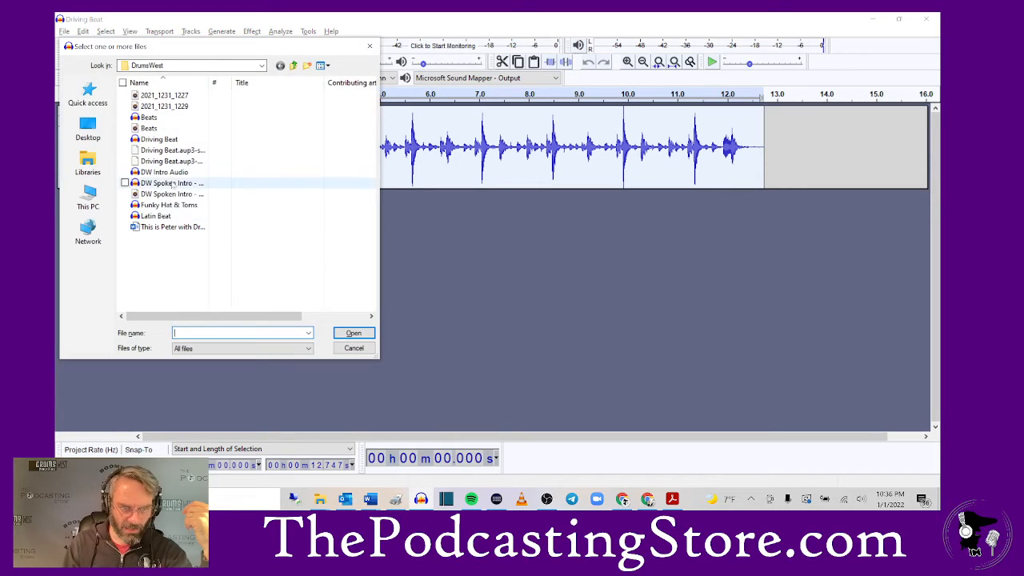
{"action": "left_click", "coordinate": [155, 173]}
{"action": "double_click", "coordinate": [154, 173]}
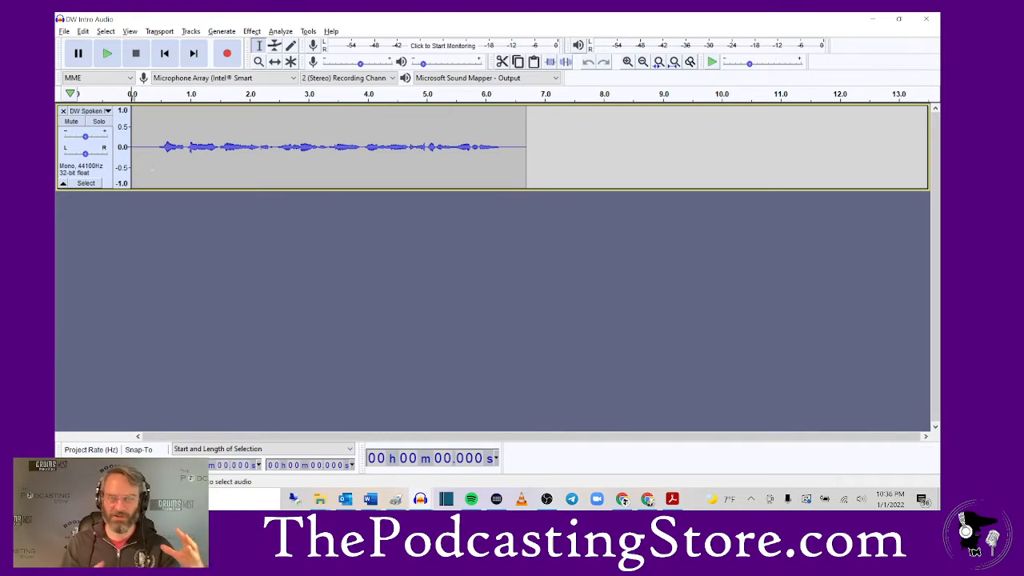
Step: Preview the 6.7-second DW Spoken clip, select all of it, and return to Driving Beat
{"action": "left_click", "coordinate": [108, 53]}
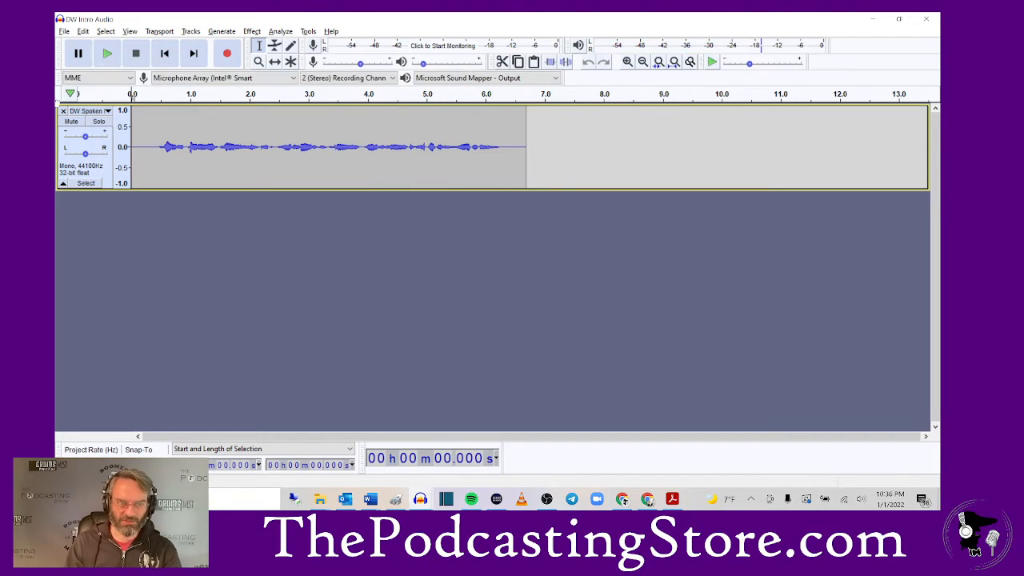
{"action": "left_click", "coordinate": [85, 183]}
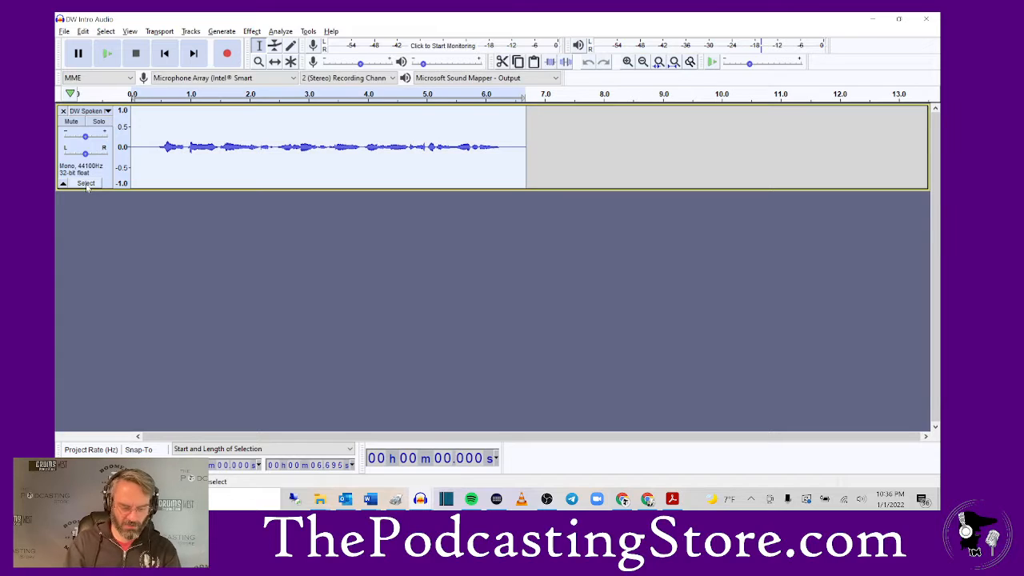
{"action": "left_click", "coordinate": [879, 18]}
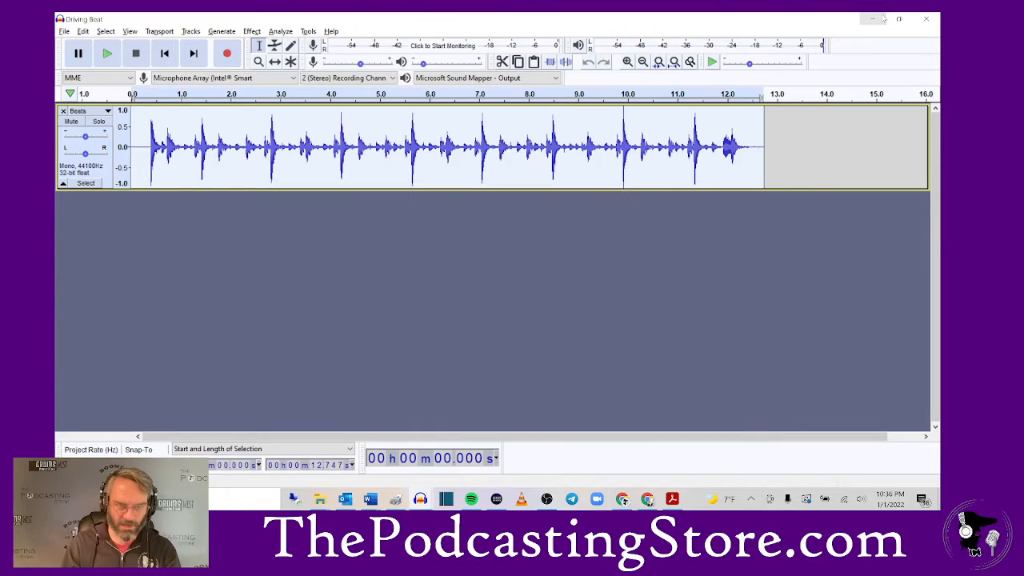
Step: Add a new mono track under Beats and paste the 6.7-second spoken intro into it at zero
{"action": "left_click", "coordinate": [194, 32]}
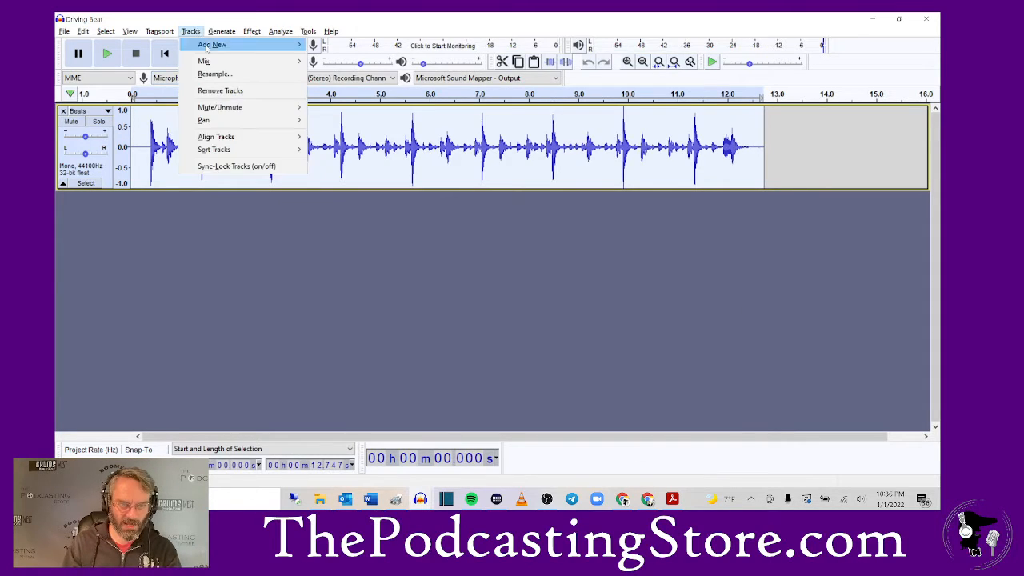
{"action": "mouse_move", "coordinate": [205, 48]}
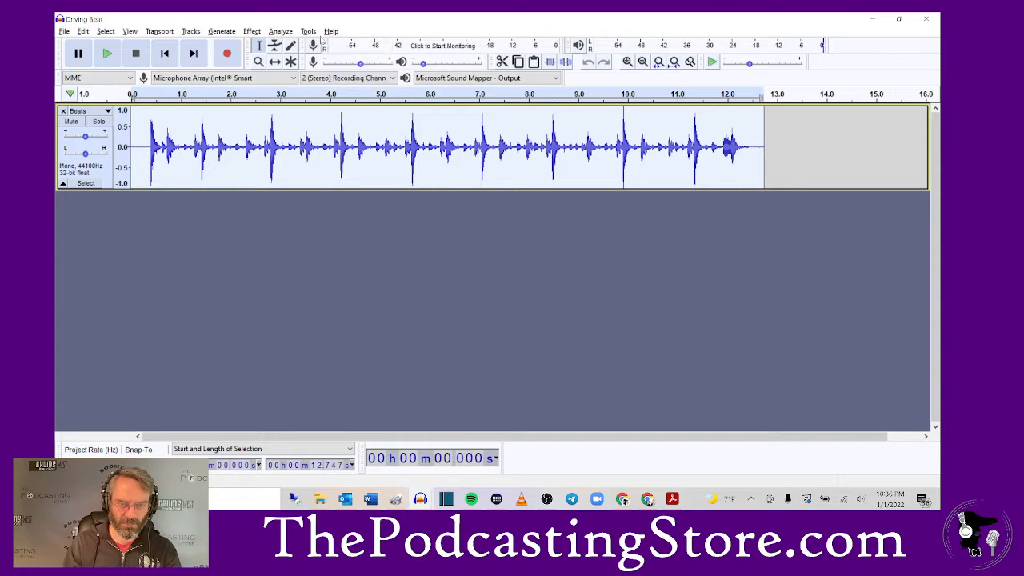
{"action": "left_click", "coordinate": [331, 31]}
{"action": "left_click", "coordinate": [190, 32]}
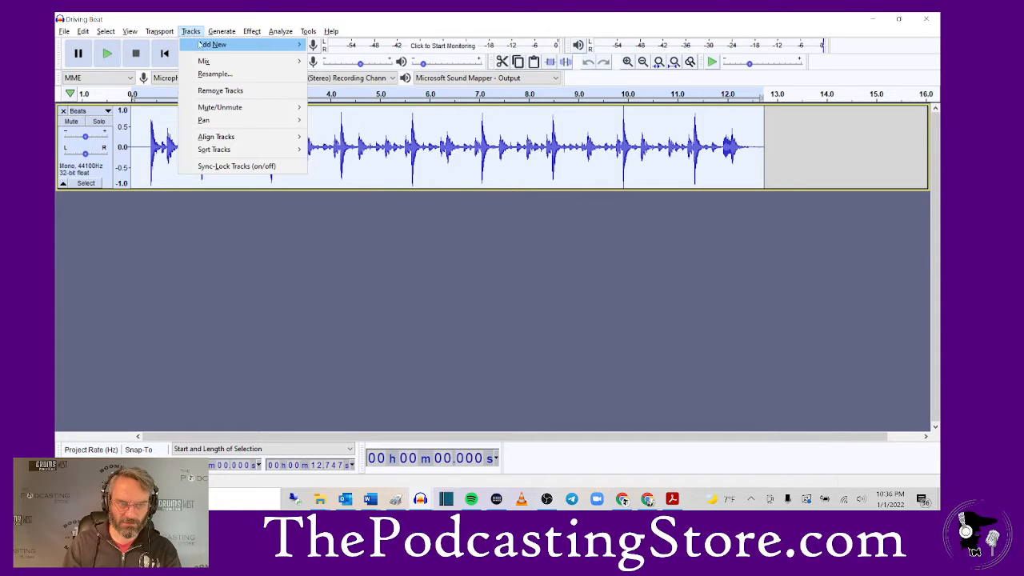
{"action": "mouse_move", "coordinate": [200, 44]}
{"action": "left_click", "coordinate": [346, 46]}
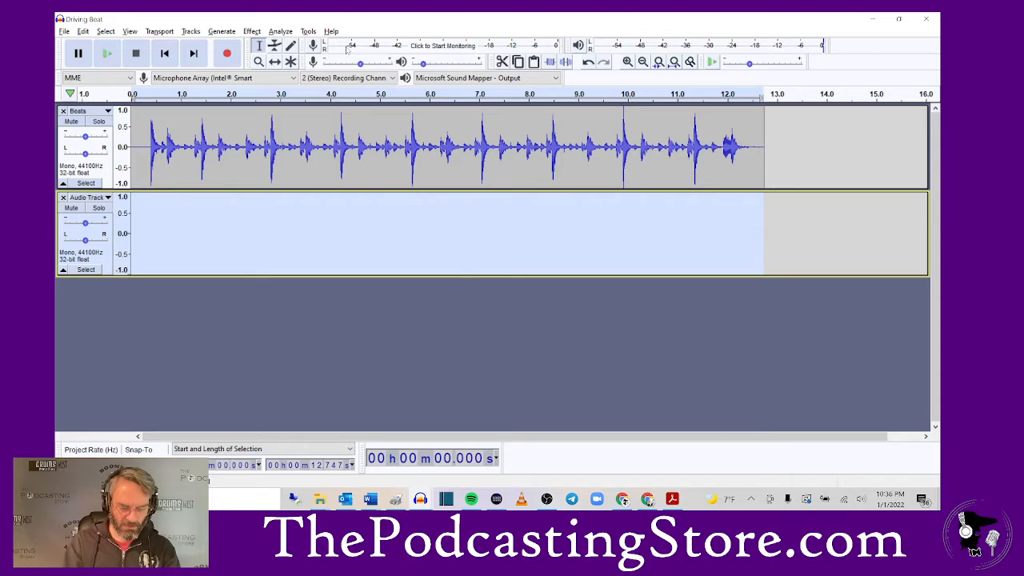
{"action": "key", "text": "ctrl+v"}
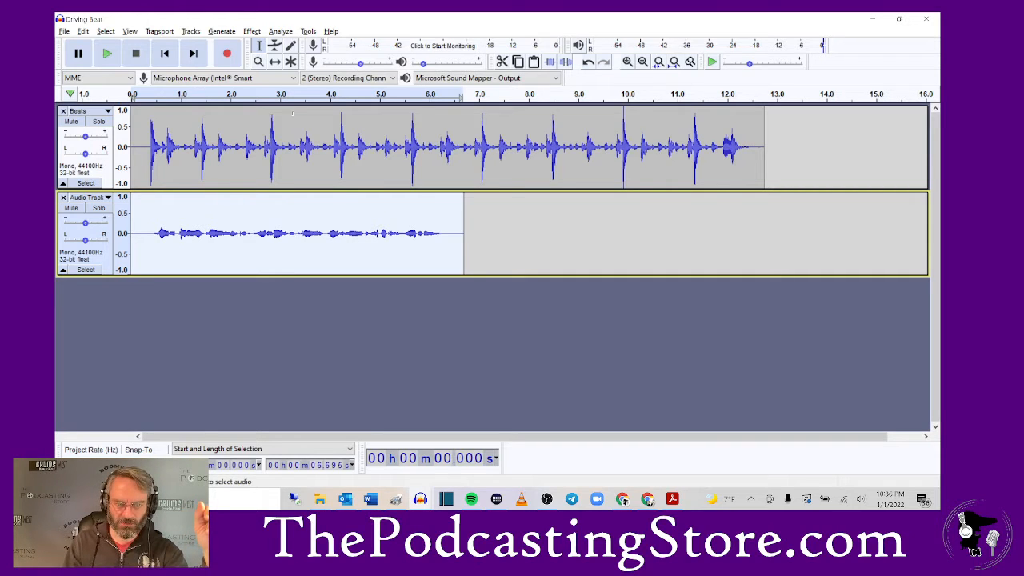
{"action": "left_click", "coordinate": [275, 62]}
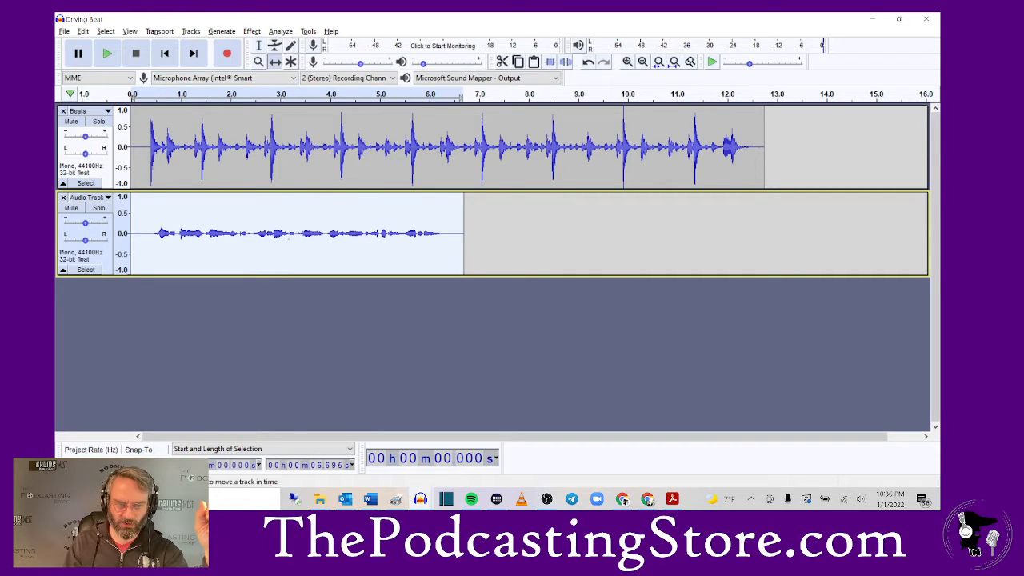
Step: Slide the spoken clip to start near 5 seconds and zoom in on Beats at 3.483 s
{"action": "left_click_drag", "start_coordinate": [275, 243], "coordinate": [525, 225]}
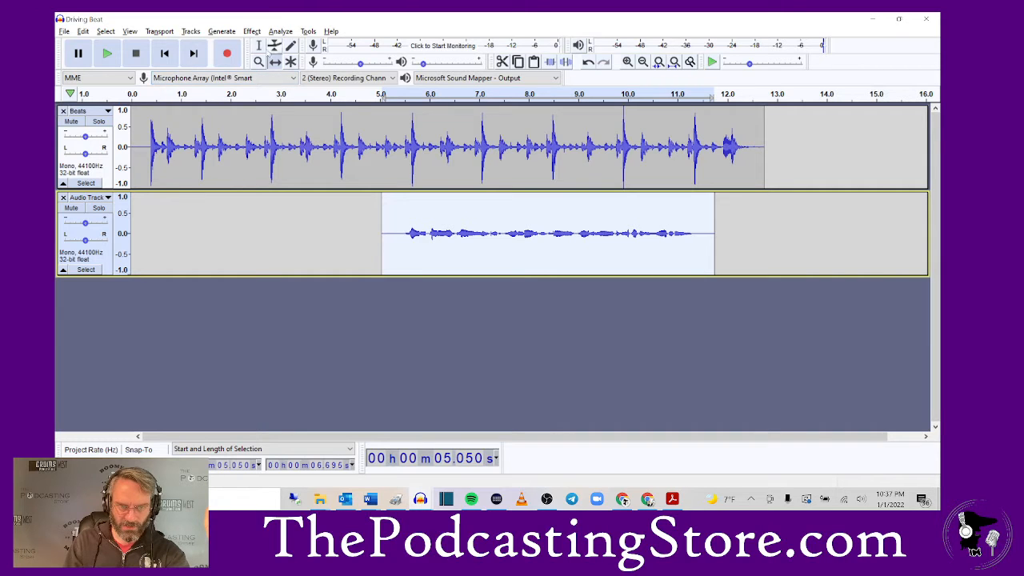
{"action": "left_click", "coordinate": [259, 46]}
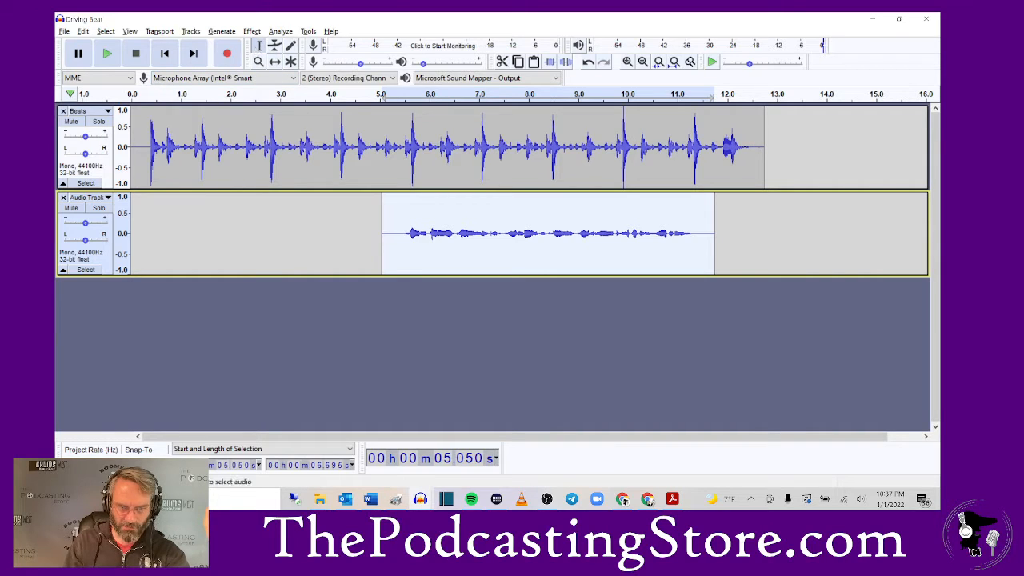
{"action": "left_click", "coordinate": [304, 148]}
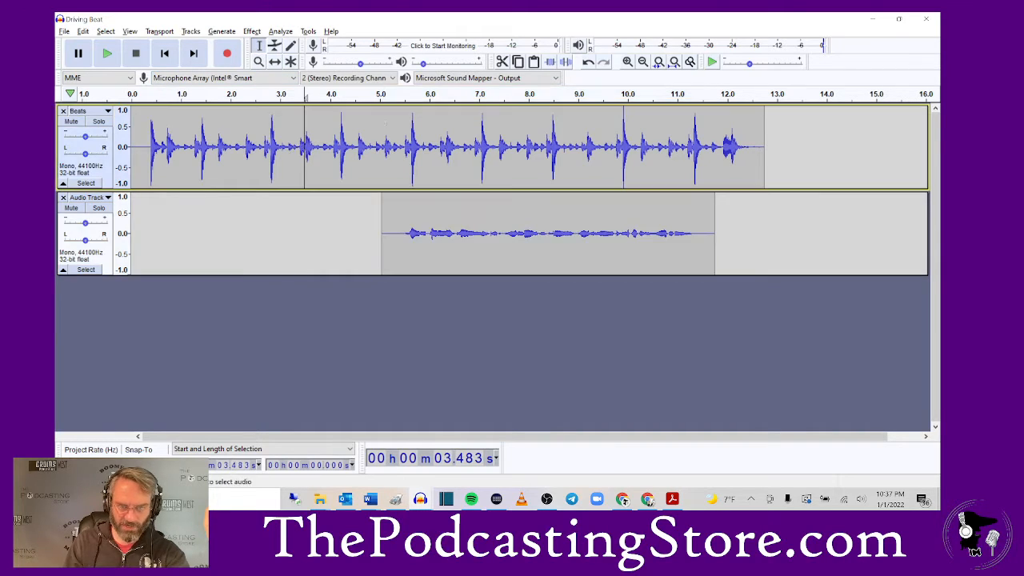
{"action": "left_click", "coordinate": [628, 61]}
{"action": "left_click", "coordinate": [628, 62]}
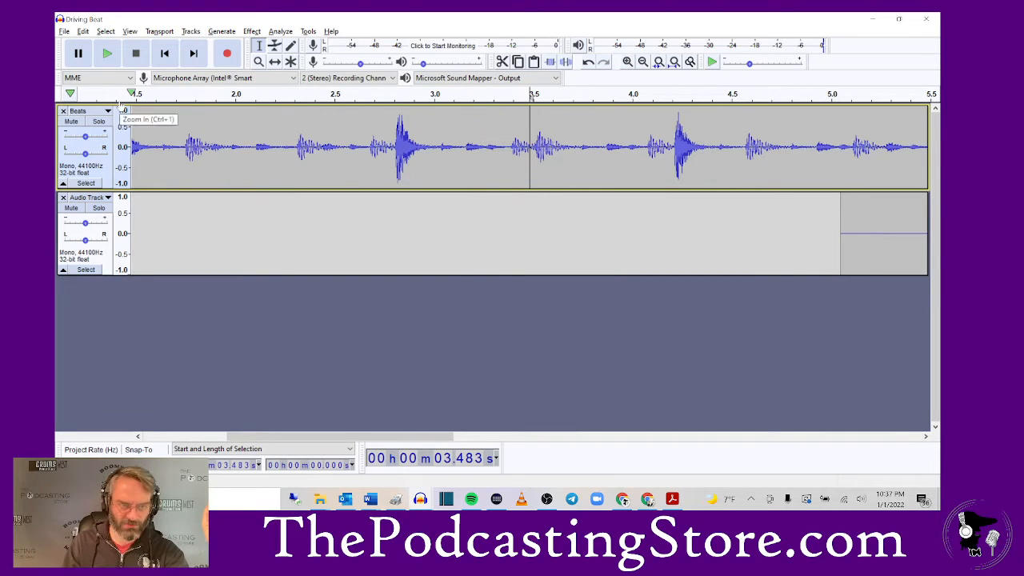
Step: Preview the beat from 3.483 s, then delete the beat's first 3.48 seconds
{"action": "left_click", "coordinate": [108, 53]}
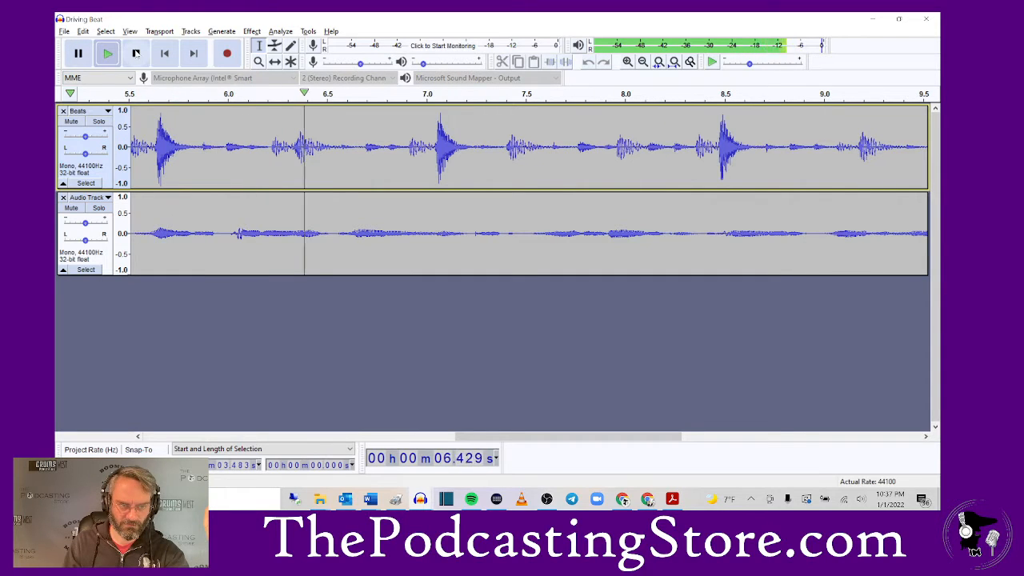
{"action": "left_click", "coordinate": [136, 54]}
{"action": "left_click_drag", "start_coordinate": [472, 436], "coordinate": [268, 455]}
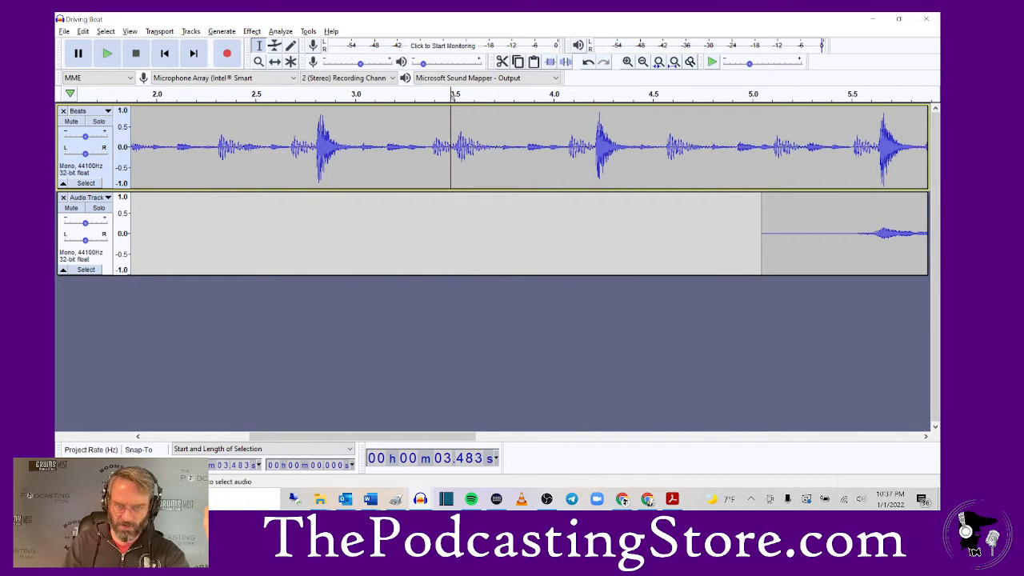
{"action": "left_click_drag", "start_coordinate": [451, 144], "coordinate": [56, 193]}
{"action": "key", "text": "Delete"}
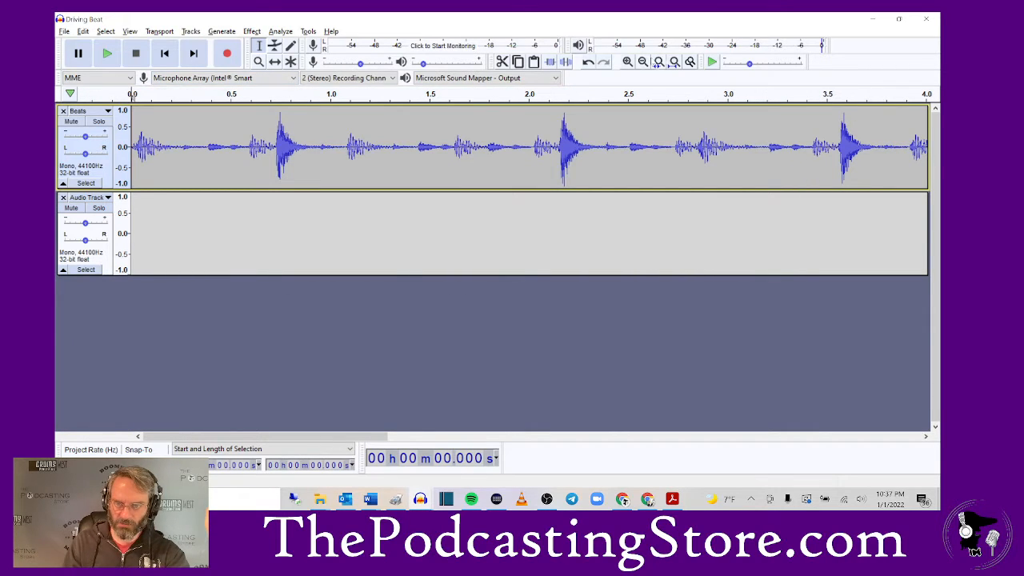
Step: Drag the spoken clip left so it begins about 1.3 seconds into the shortened beat
{"action": "left_click", "coordinate": [642, 62]}
{"action": "left_click", "coordinate": [642, 63]}
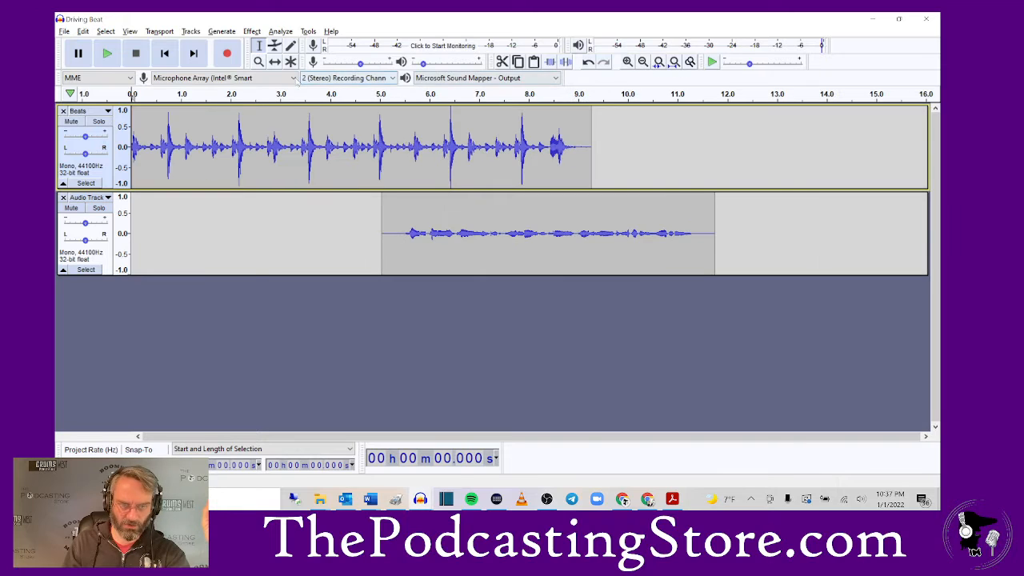
{"action": "left_click", "coordinate": [275, 61]}
{"action": "left_click_drag", "start_coordinate": [483, 253], "coordinate": [300, 252]}
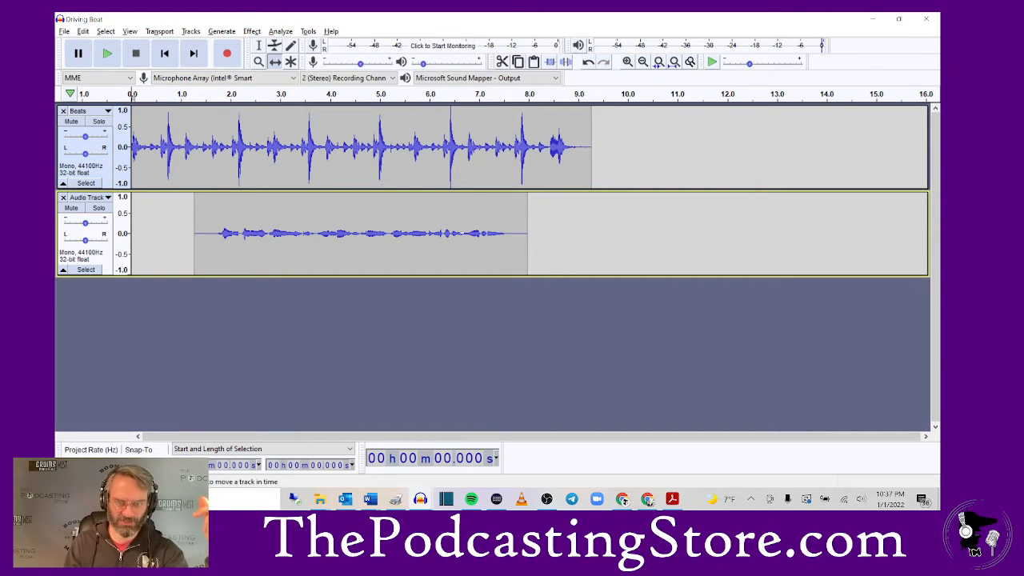
{"action": "left_click", "coordinate": [629, 63]}
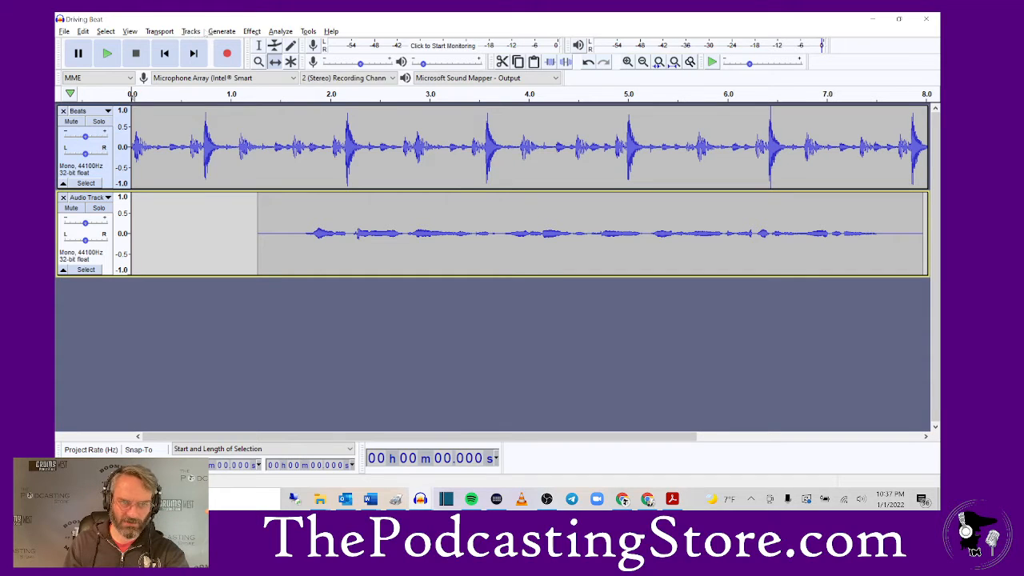
{"action": "left_click", "coordinate": [192, 31]}
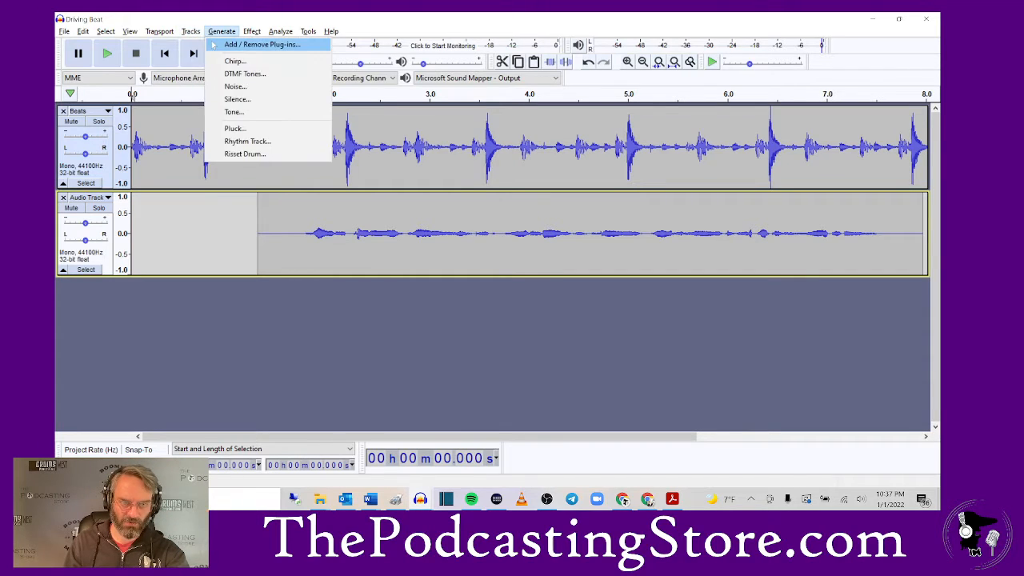
Step: Add an empty mono track and move the spoken intro track below it, making three tracks
{"action": "mouse_move", "coordinate": [252, 32]}
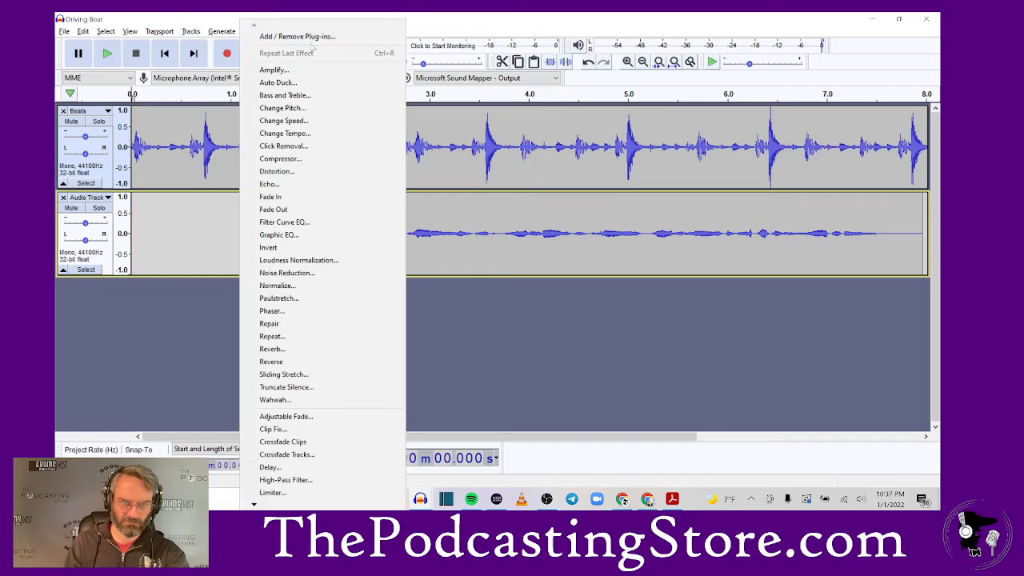
{"action": "mouse_move", "coordinate": [191, 31]}
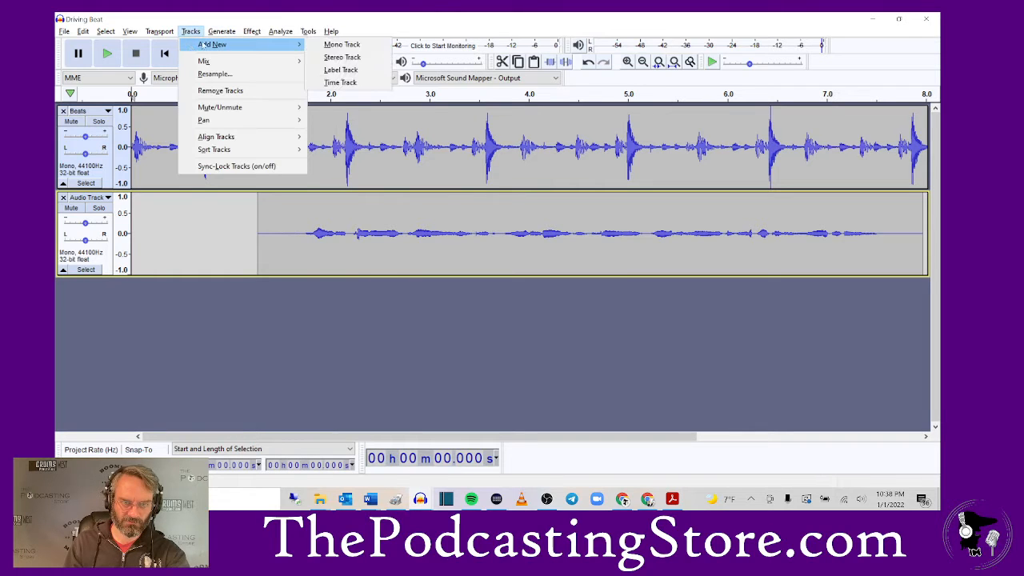
{"action": "left_click", "coordinate": [336, 45]}
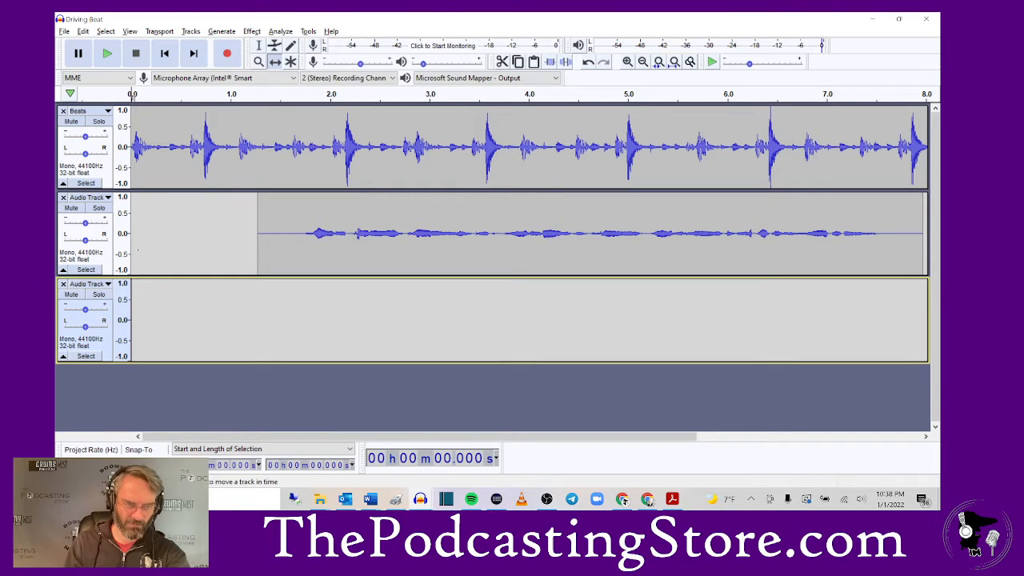
{"action": "left_click_drag", "start_coordinate": [96, 260], "coordinate": [80, 351]}
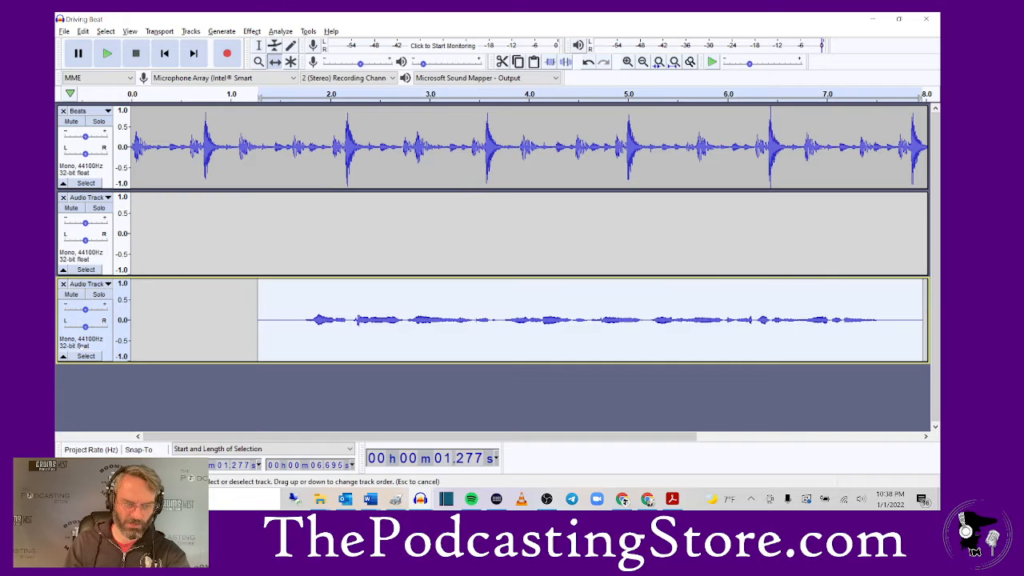
Step: Paste a copy of Beats into the empty track, panning Beats fully left and the copy fully right
{"action": "left_click", "coordinate": [91, 183]}
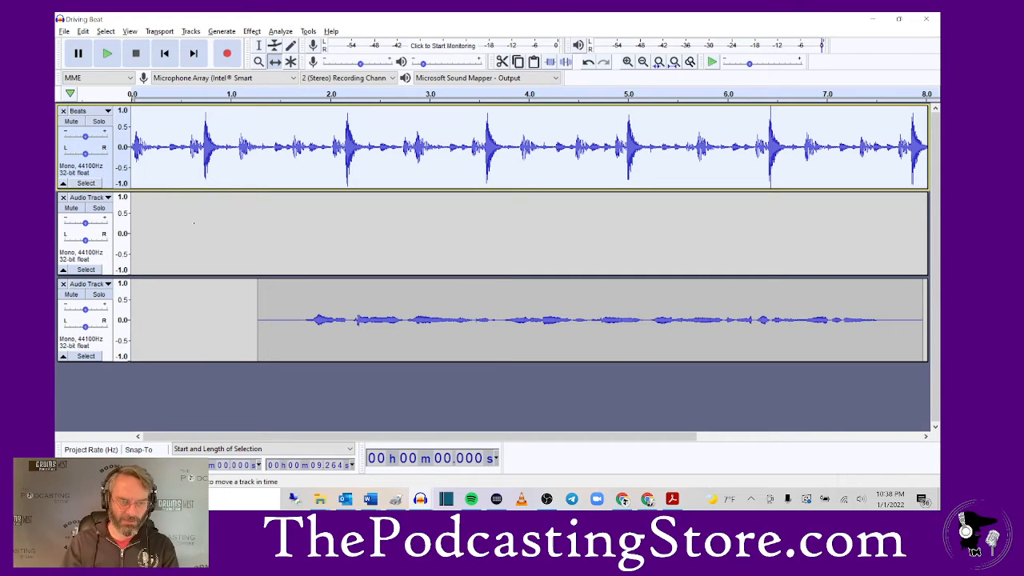
{"action": "left_click", "coordinate": [100, 270]}
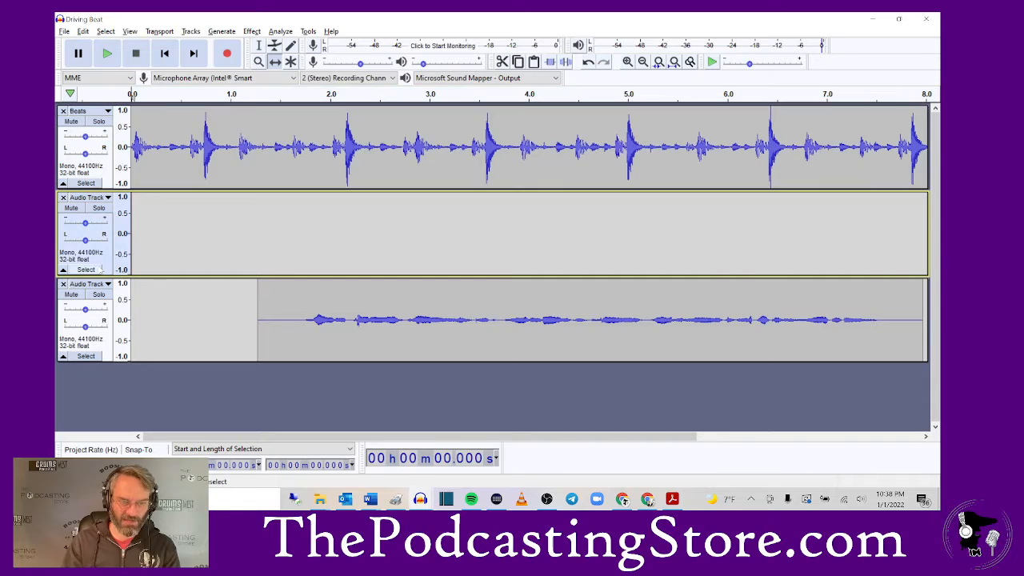
{"action": "key", "text": "ctrl+v"}
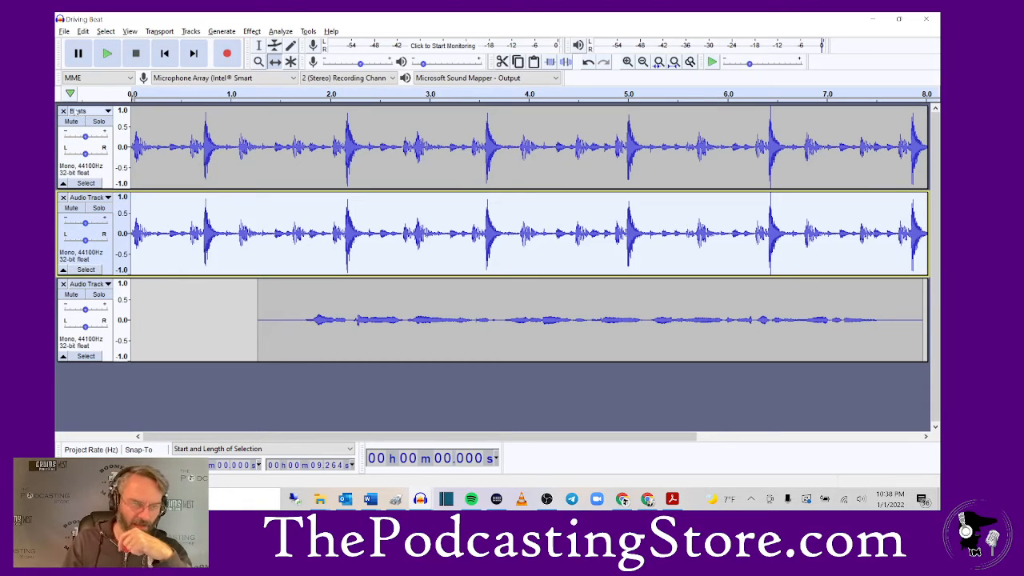
{"action": "left_click_drag", "start_coordinate": [84, 153], "coordinate": [57, 163]}
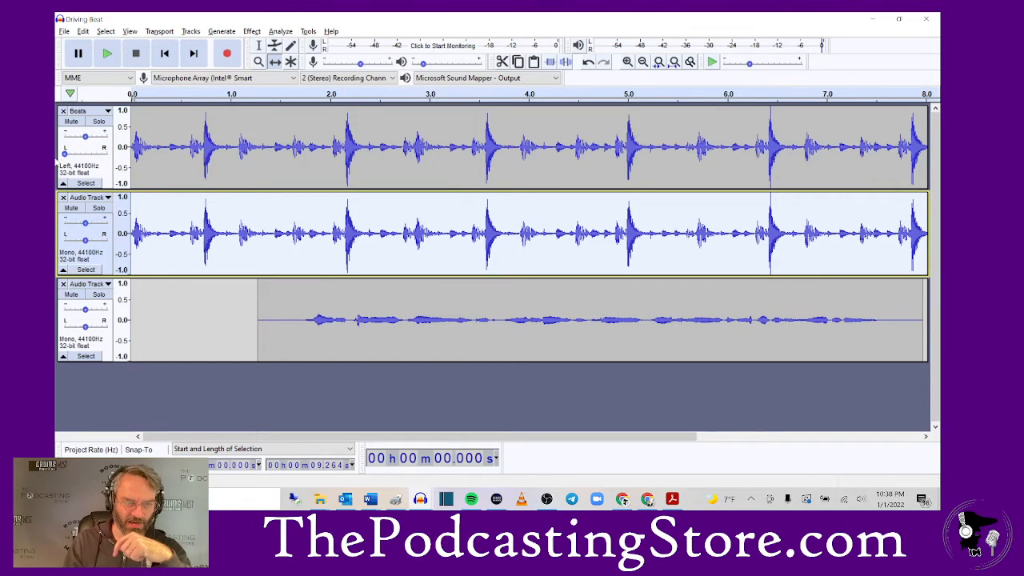
{"action": "left_click_drag", "start_coordinate": [85, 240], "coordinate": [119, 245]}
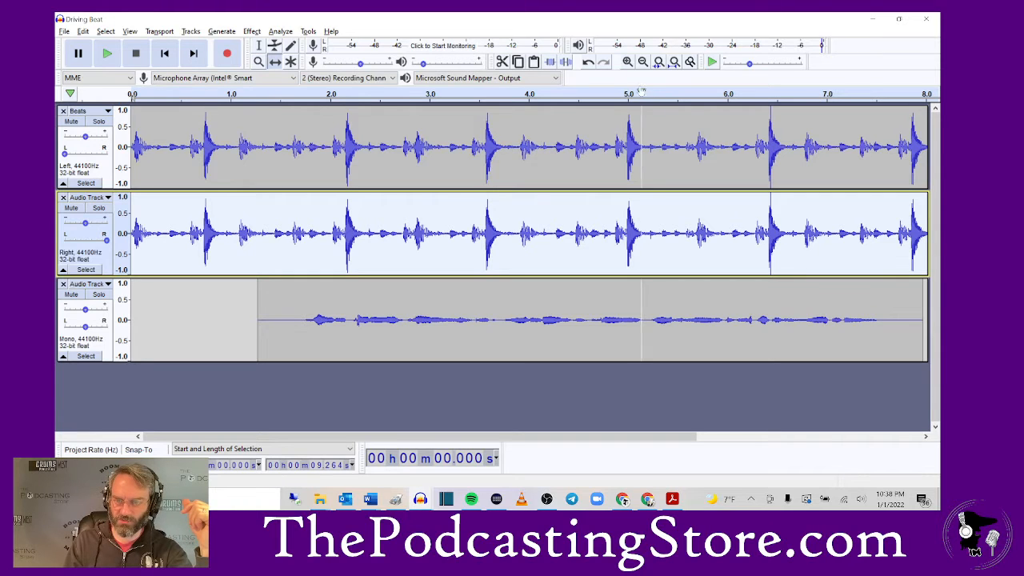
Step: Shift the right-panned copy about 0.05 s later than Beats
{"action": "left_click", "coordinate": [627, 62]}
{"action": "left_click", "coordinate": [628, 63]}
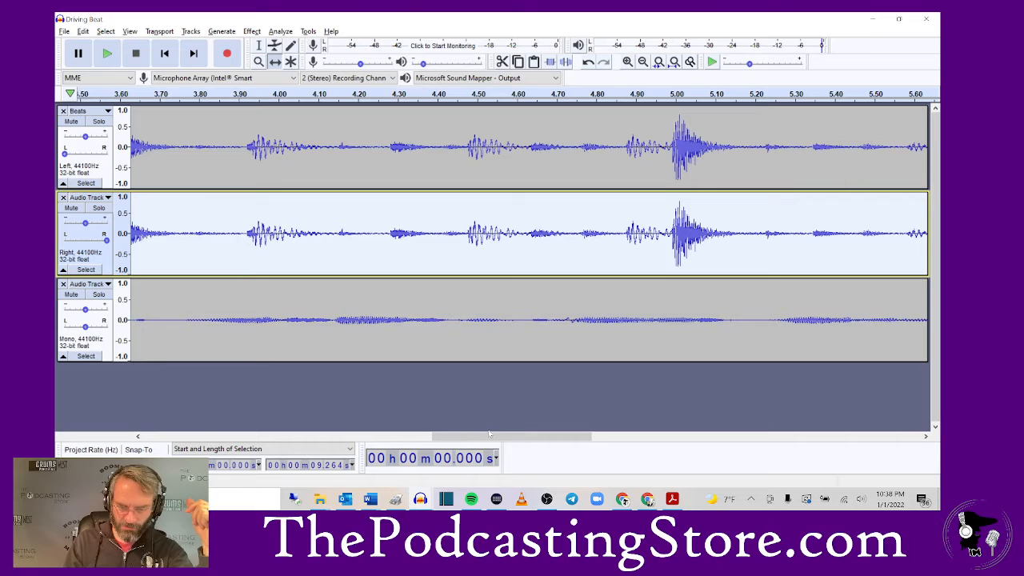
{"action": "left_click_drag", "start_coordinate": [493, 436], "coordinate": [185, 468]}
{"action": "left_click_drag", "start_coordinate": [164, 241], "coordinate": [184, 243]}
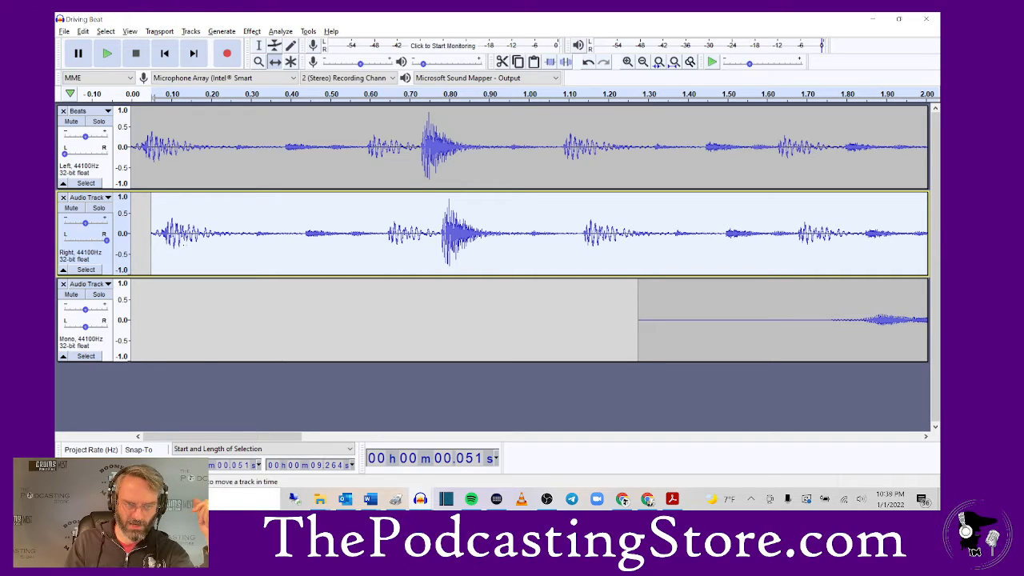
Step: Fine-tune the copy's small offset against Beats, checking by playback and returning to the start
{"action": "left_click", "coordinate": [106, 53]}
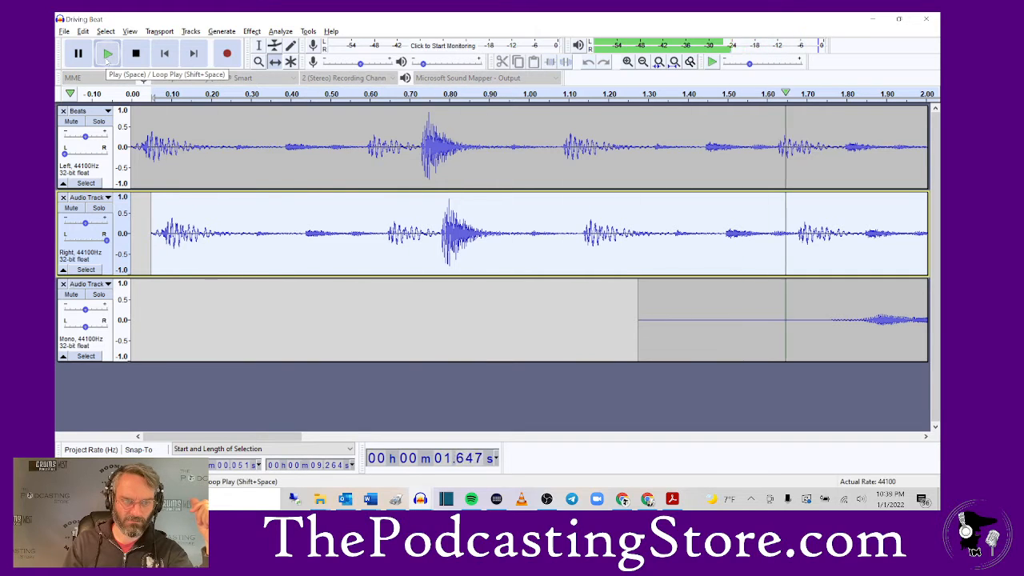
{"action": "left_click", "coordinate": [136, 54]}
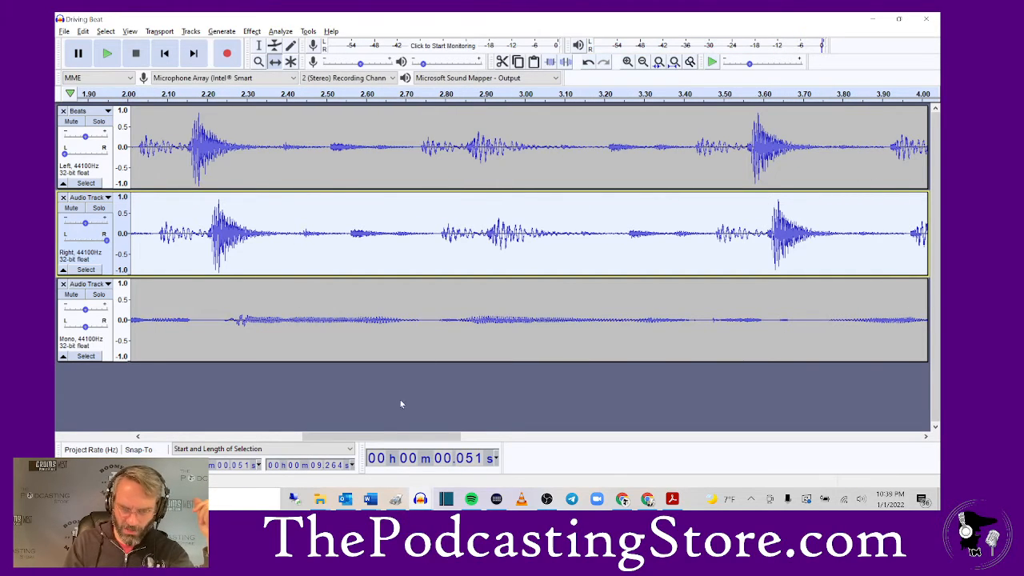
{"action": "left_click_drag", "start_coordinate": [365, 433], "coordinate": [110, 433]}
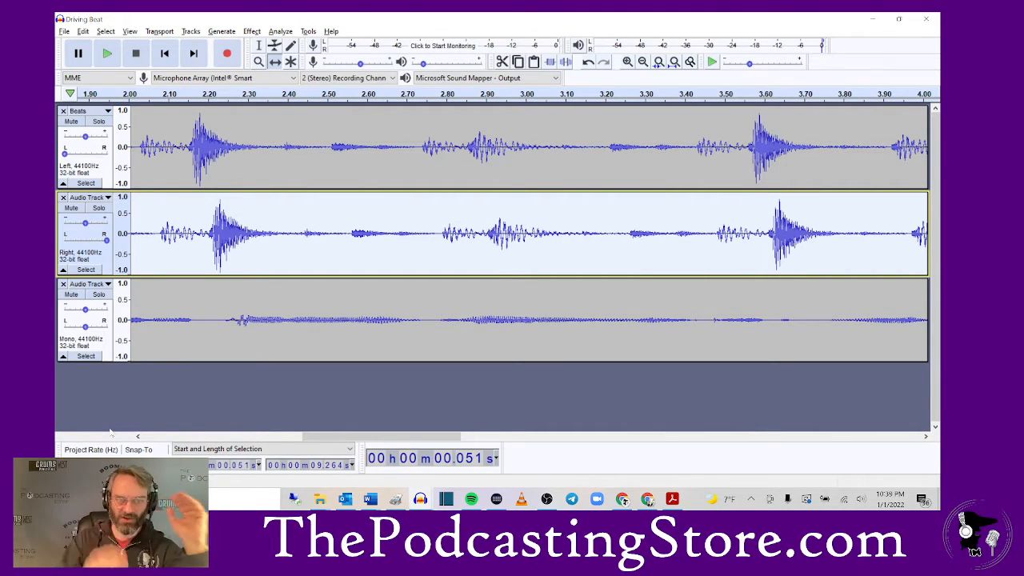
{"action": "left_click_drag", "start_coordinate": [317, 438], "coordinate": [91, 449]}
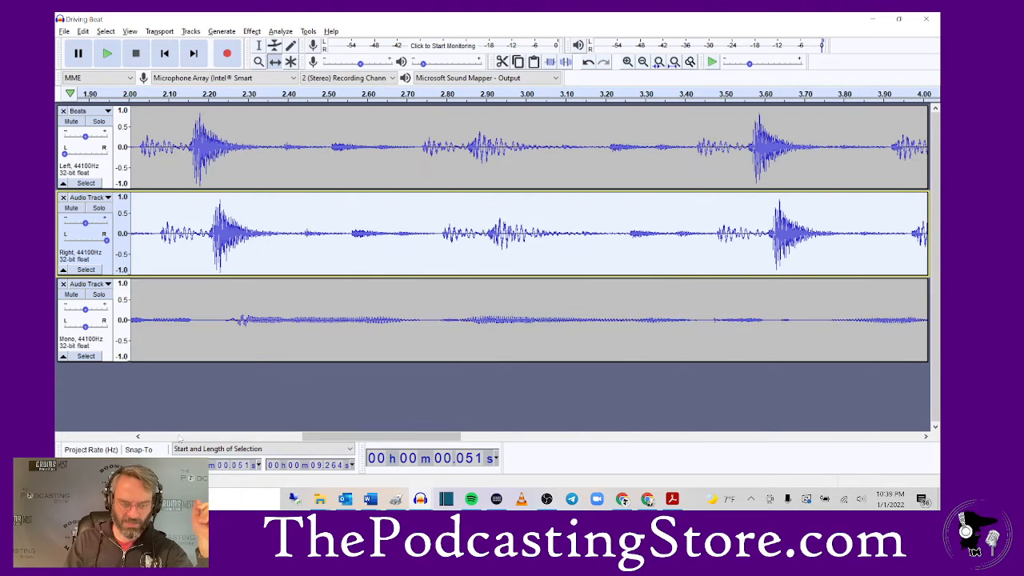
{"action": "left_click", "coordinate": [181, 438]}
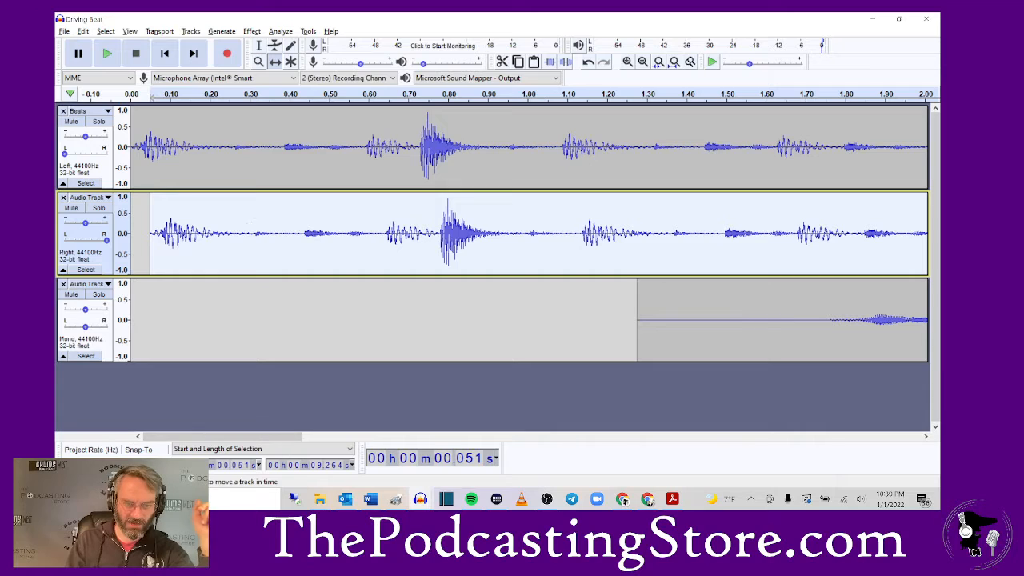
{"action": "left_click_drag", "start_coordinate": [251, 223], "coordinate": [232, 236]}
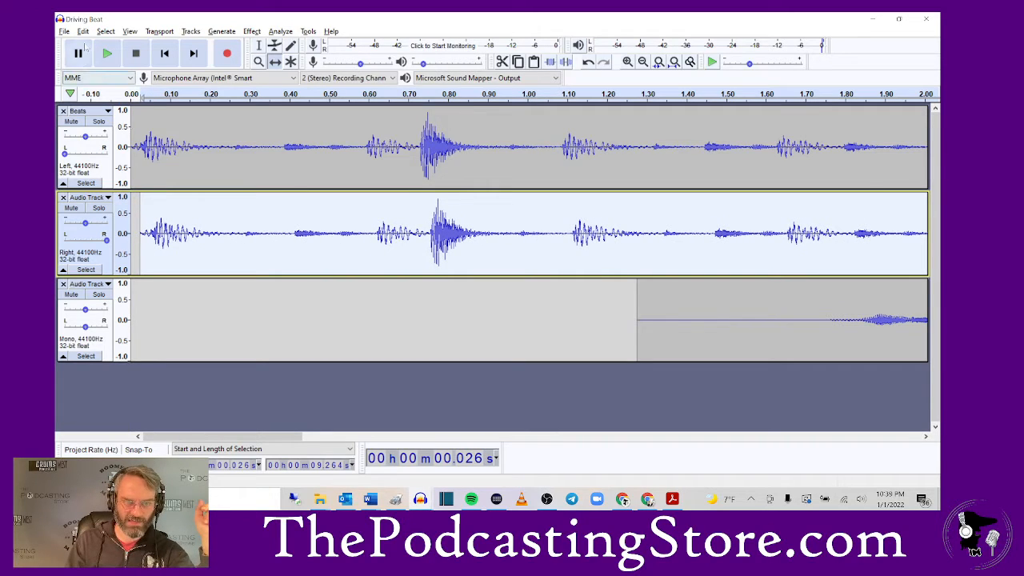
{"action": "left_click", "coordinate": [106, 55]}
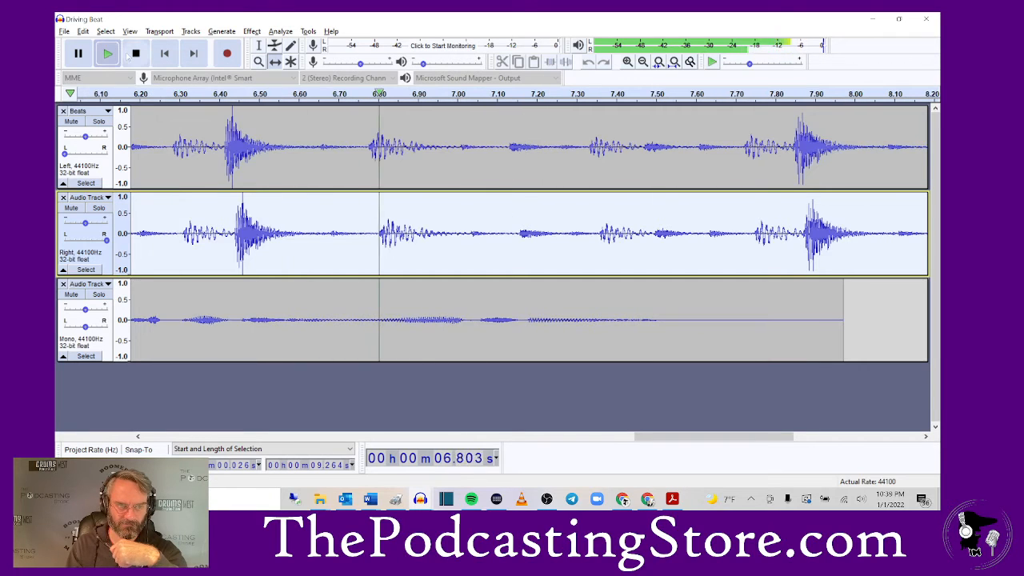
{"action": "left_click", "coordinate": [136, 55]}
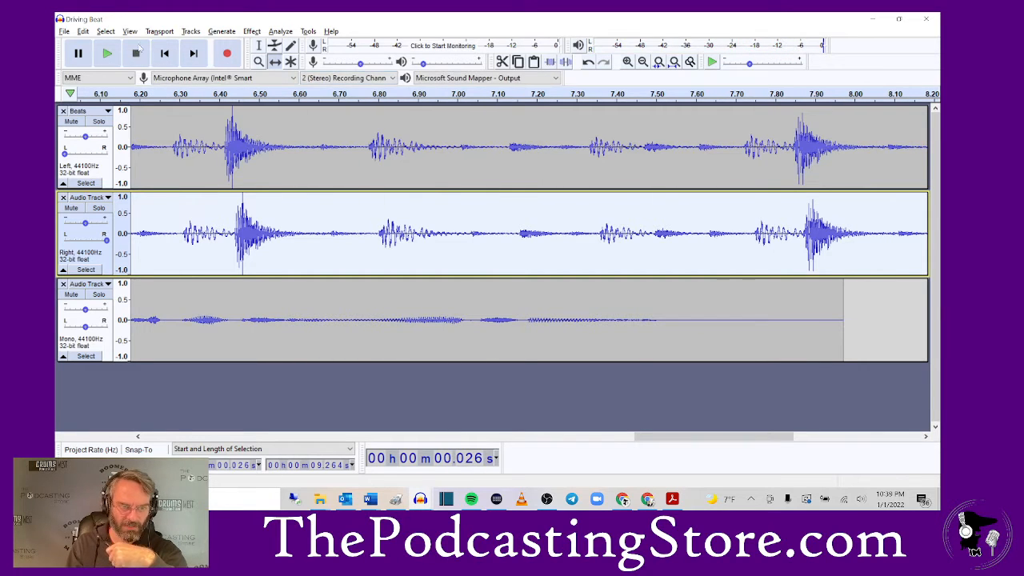
{"action": "left_click", "coordinate": [164, 53]}
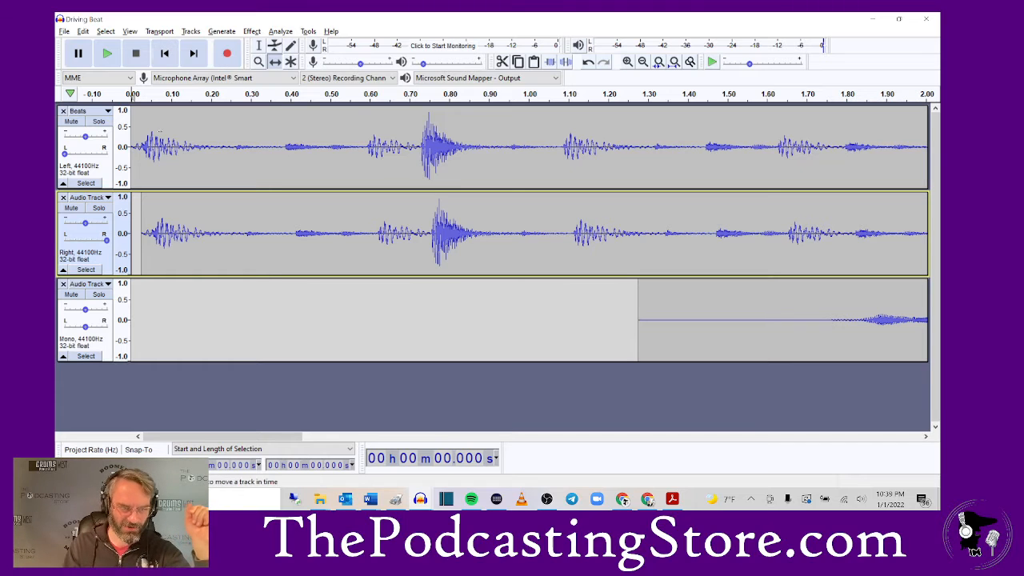
Step: Select both the Beats track and its copy, then go to the Effect menu
{"action": "left_click", "coordinate": [86, 183]}
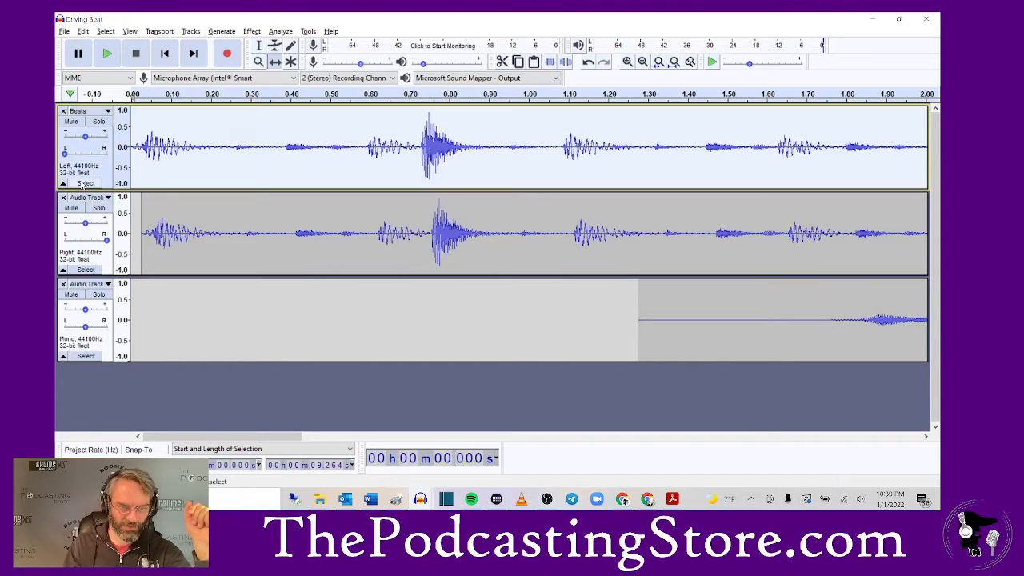
{"action": "left_click", "coordinate": [86, 270]}
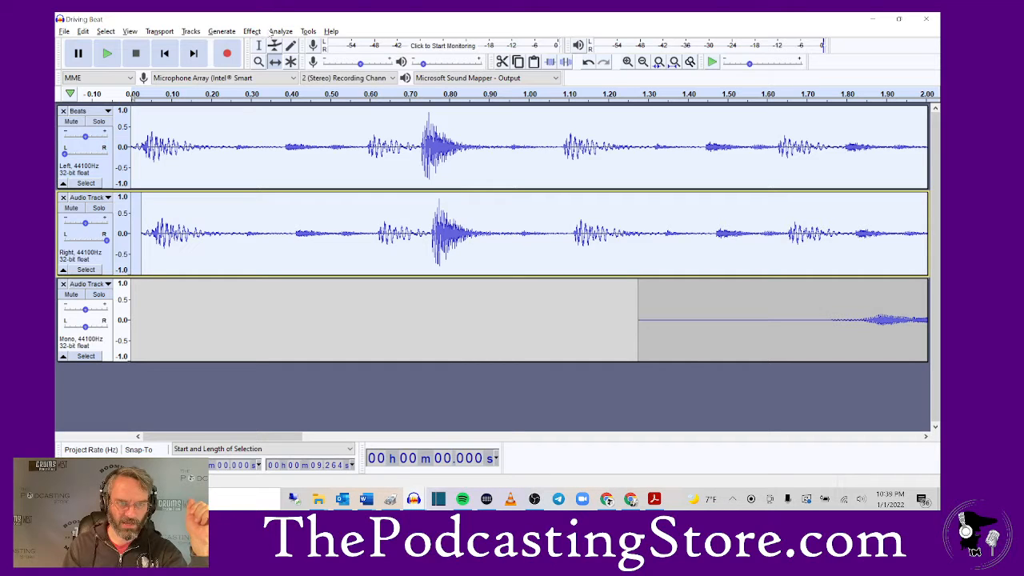
{"action": "left_click", "coordinate": [252, 30]}
Step: Apply Auto Duck to both beat tracks with a -12 dB duck amount
{"action": "left_click", "coordinate": [308, 85]}
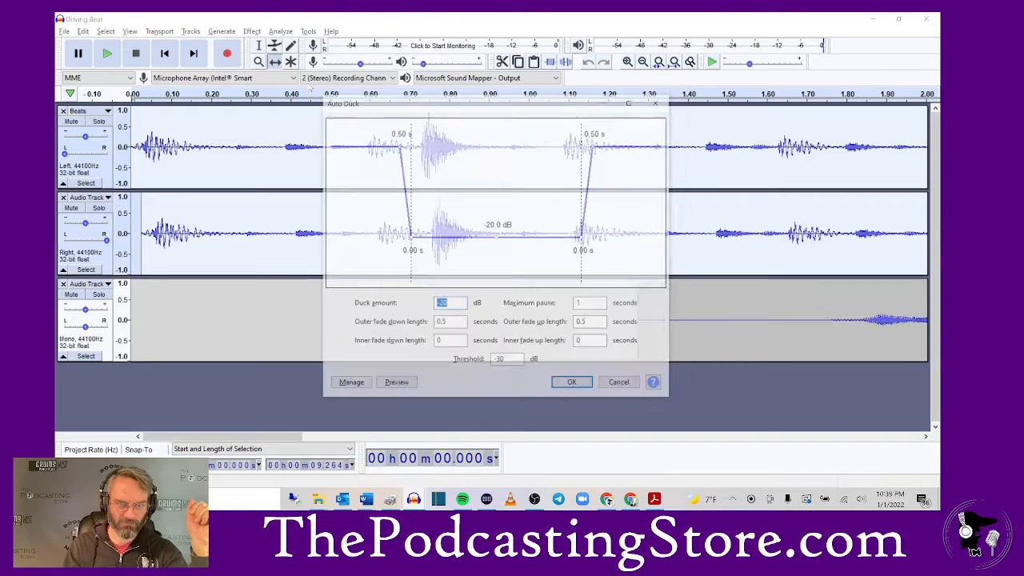
{"action": "left_click_drag", "start_coordinate": [498, 238], "coordinate": [500, 211]}
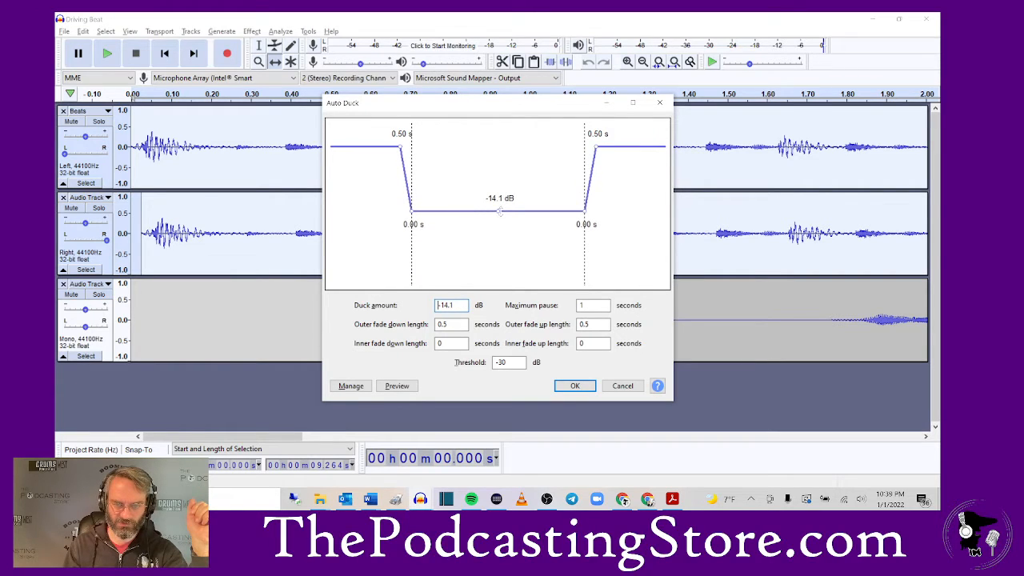
{"action": "left_click_drag", "start_coordinate": [458, 305], "coordinate": [437, 308]}
{"action": "type", "text": "-12"}
{"action": "key", "text": "Return"}
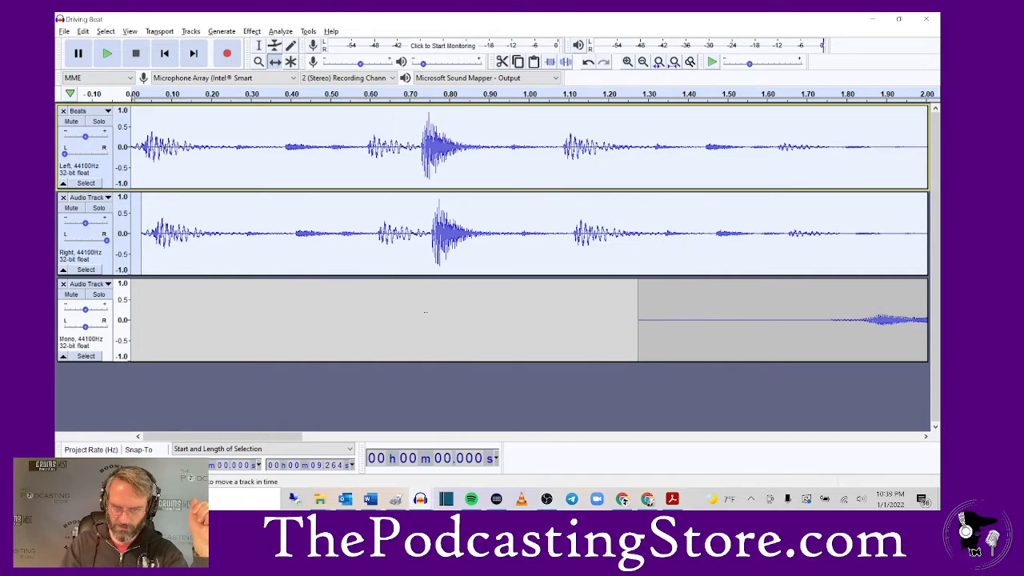
Step: Zoom out to the whole project and play back the ducked mix
{"action": "left_click_drag", "start_coordinate": [286, 437], "coordinate": [317, 438]}
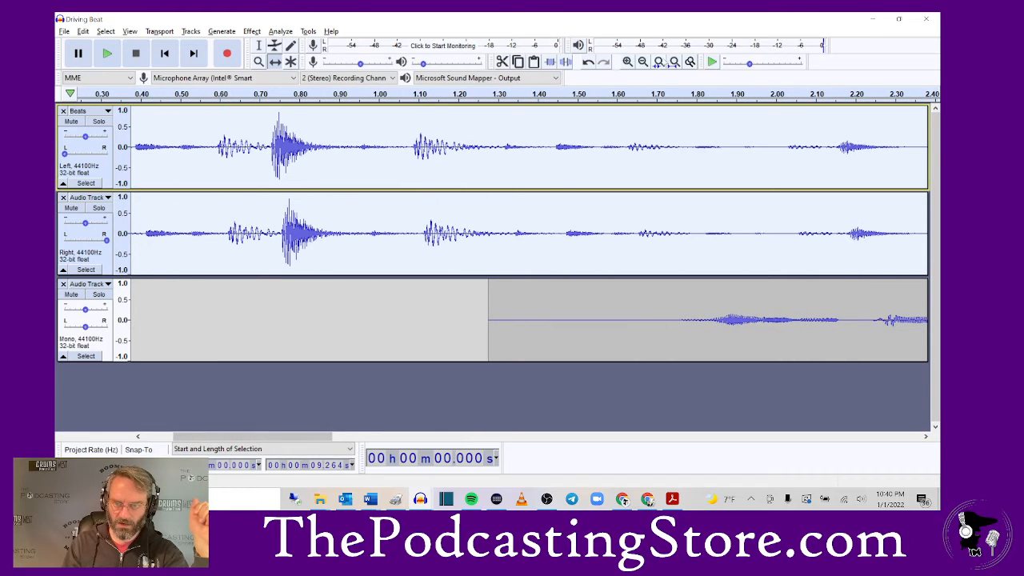
{"action": "left_click", "coordinate": [644, 65]}
{"action": "left_click", "coordinate": [644, 66]}
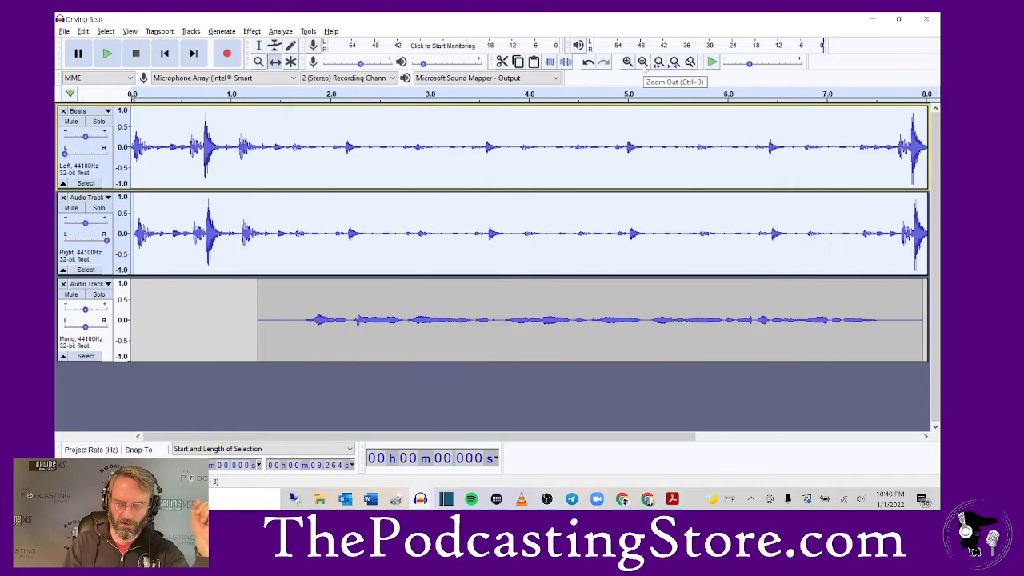
{"action": "left_click", "coordinate": [644, 66]}
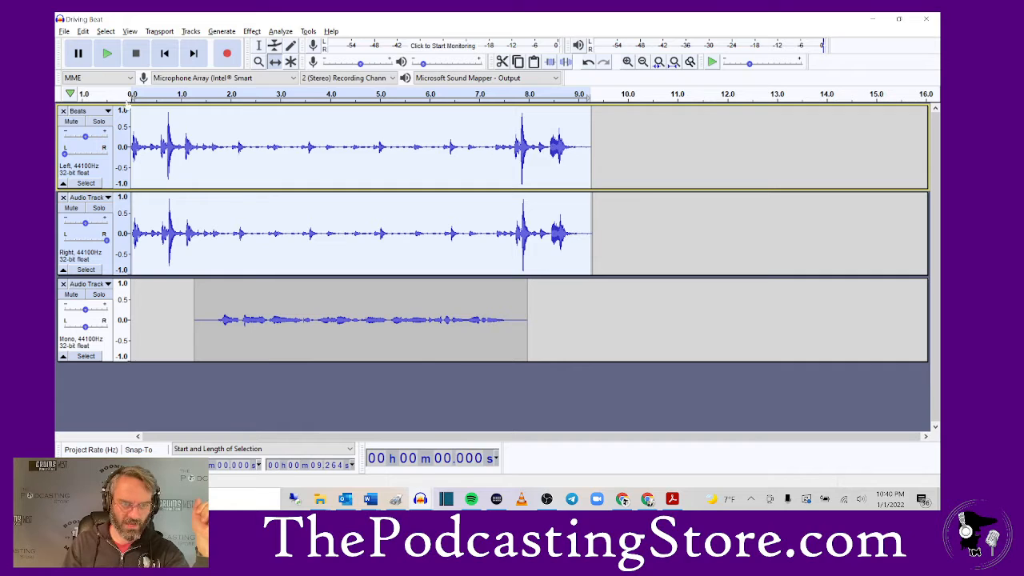
{"action": "left_click", "coordinate": [107, 53]}
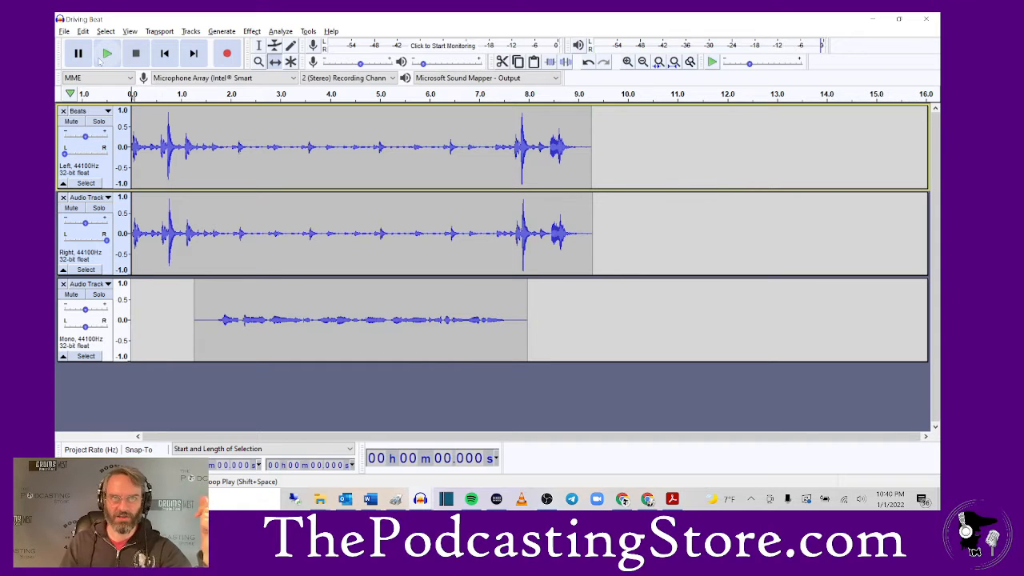
Step: Save the project and start exporting the mix as WAV
{"action": "left_click", "coordinate": [64, 32]}
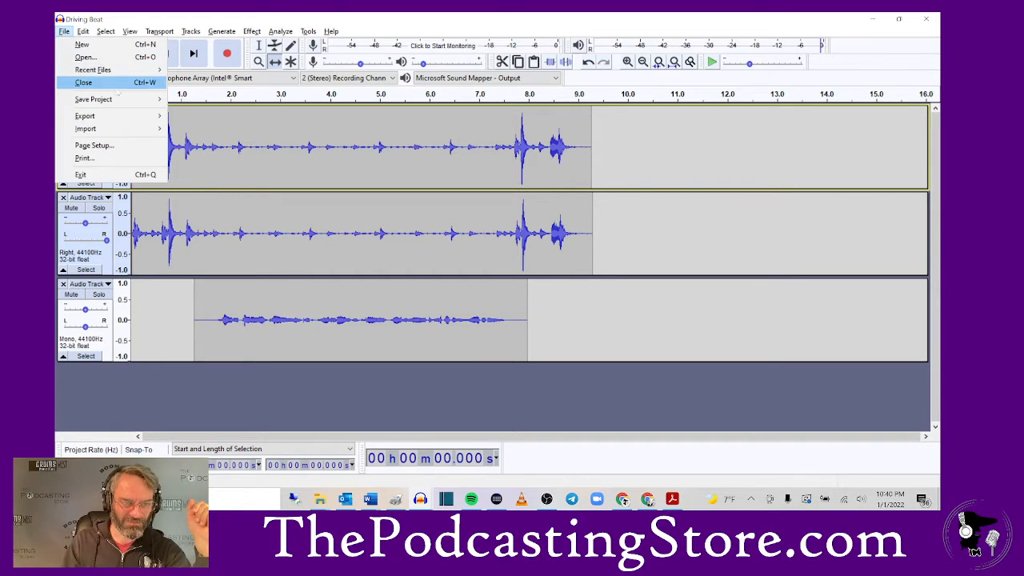
{"action": "left_click", "coordinate": [207, 100]}
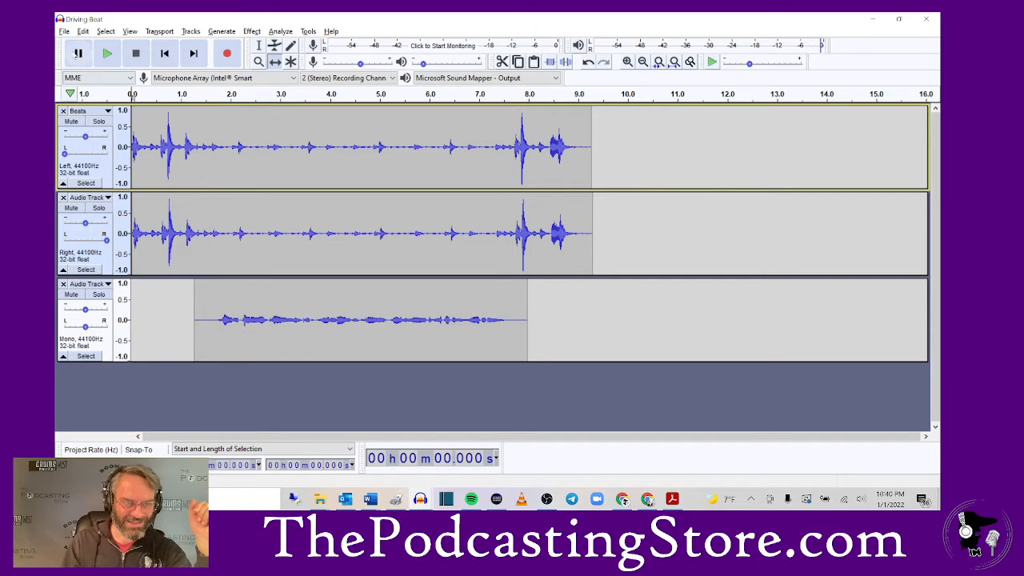
{"action": "left_click", "coordinate": [65, 31]}
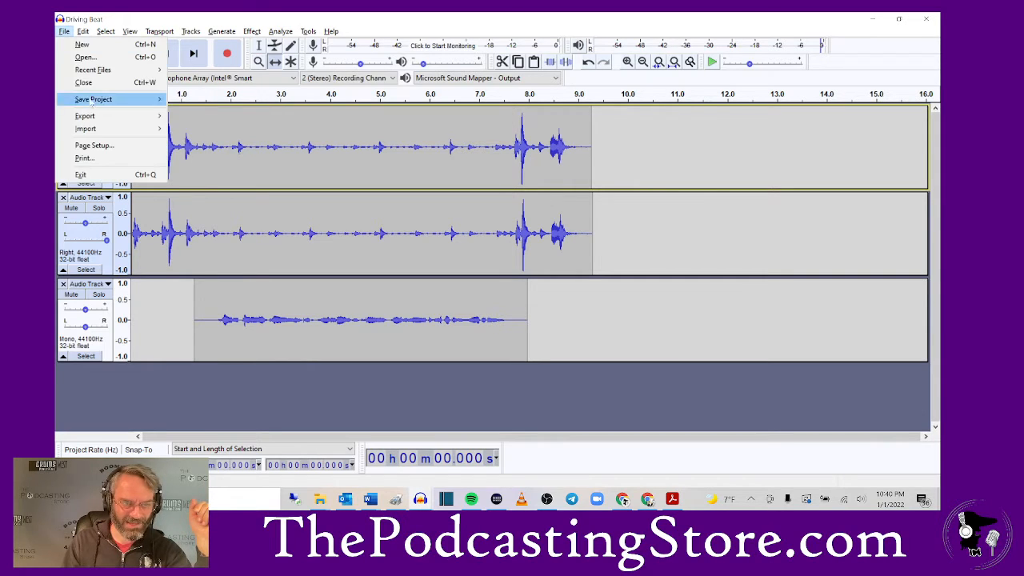
{"action": "mouse_move", "coordinate": [132, 117]}
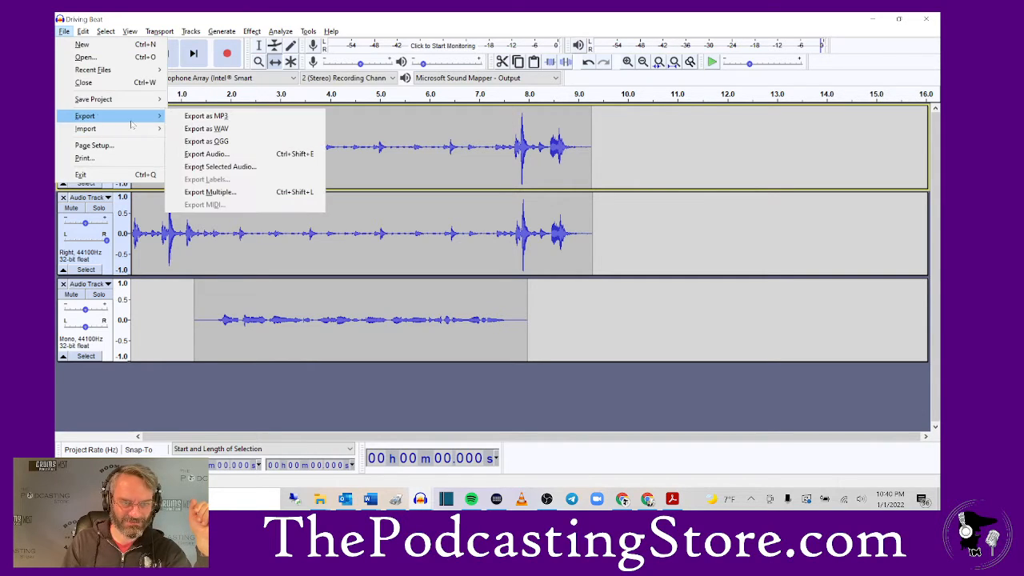
{"action": "left_click", "coordinate": [207, 129]}
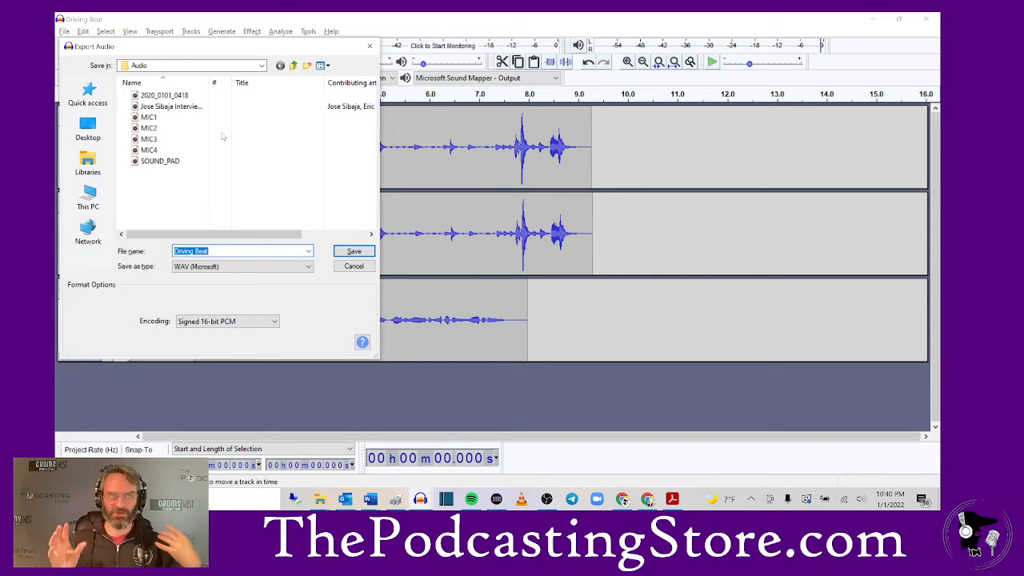
Step: Export into the DrumsWest folder as a 16-bit WAV named 'Intro Audio'
{"action": "left_click", "coordinate": [294, 65]}
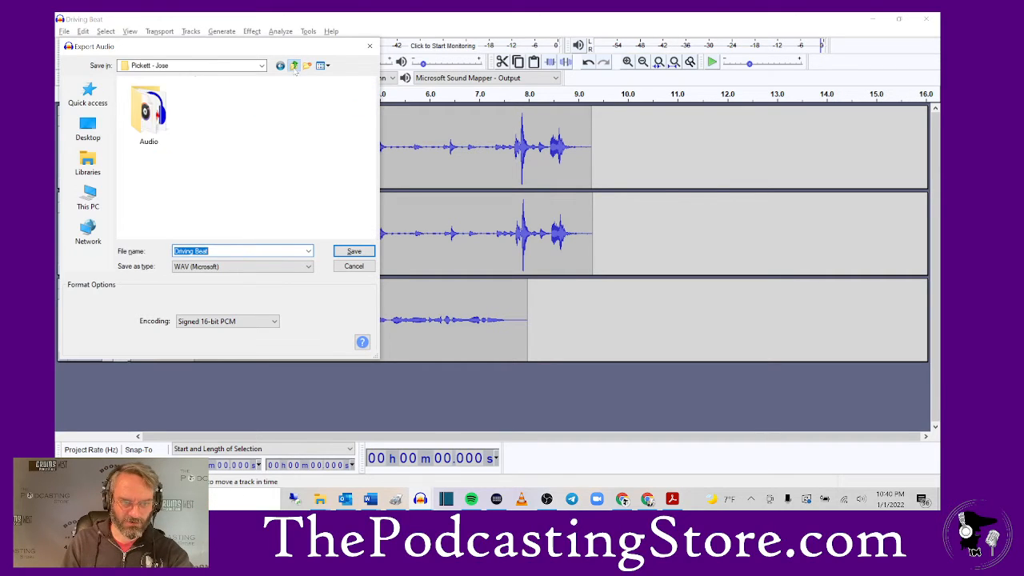
{"action": "left_click", "coordinate": [294, 66]}
{"action": "left_click", "coordinate": [294, 65]}
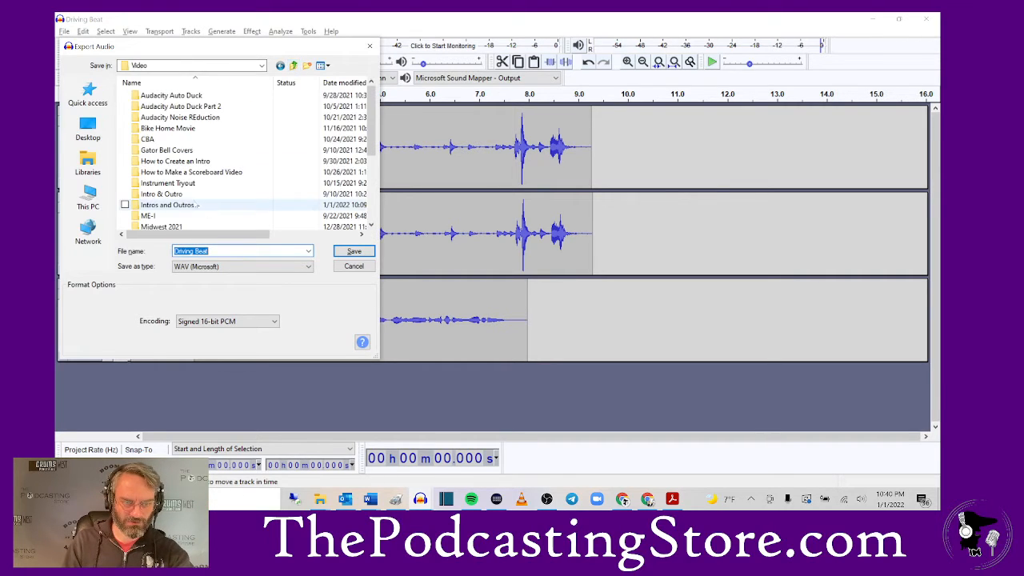
{"action": "double_click", "coordinate": [178, 206]}
{"action": "double_click", "coordinate": [149, 124]}
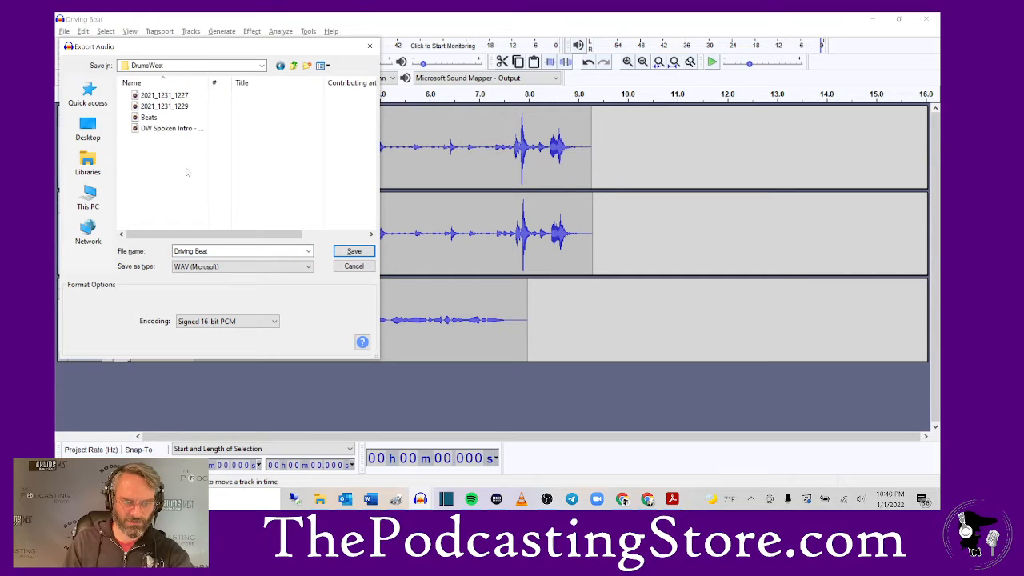
{"action": "left_click", "coordinate": [214, 250]}
{"action": "type", "text": "Intro Audio"}
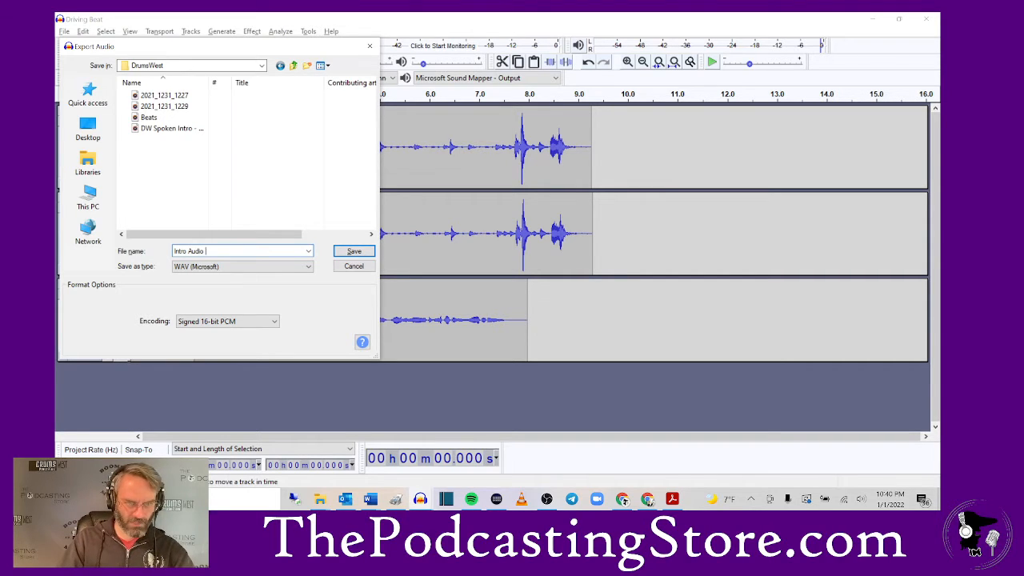
{"action": "key", "text": "Return"}
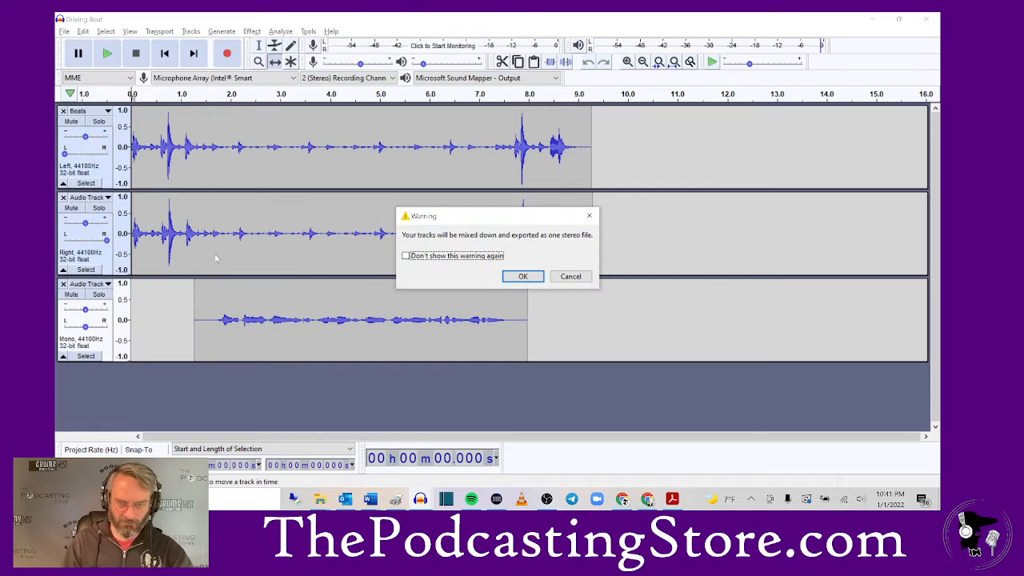
Step: Accept the stereo mixdown and tag the export with the artist's name and Year 2021
{"action": "left_click", "coordinate": [522, 277]}
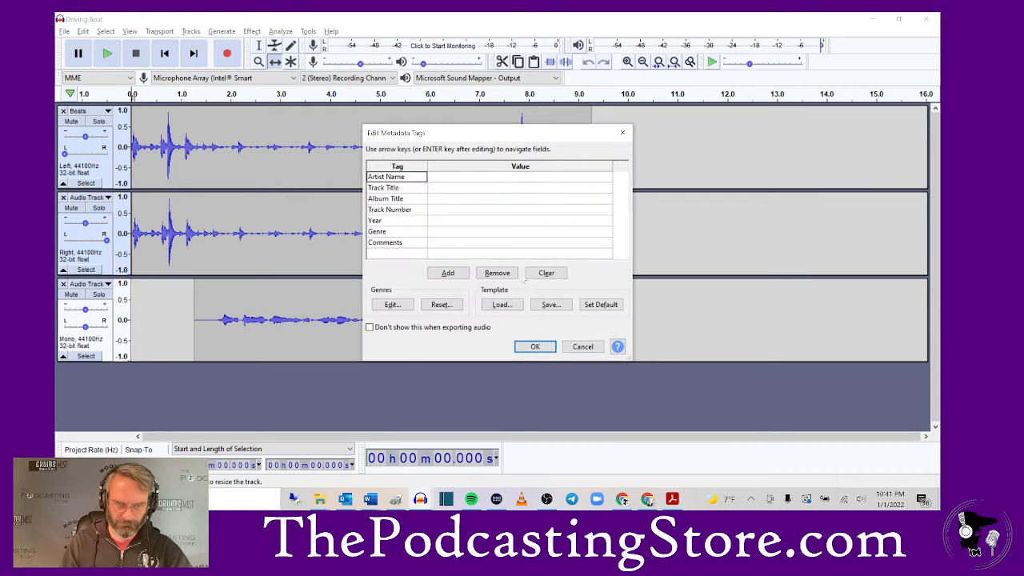
{"action": "type", "text": "Peter Knudson"}
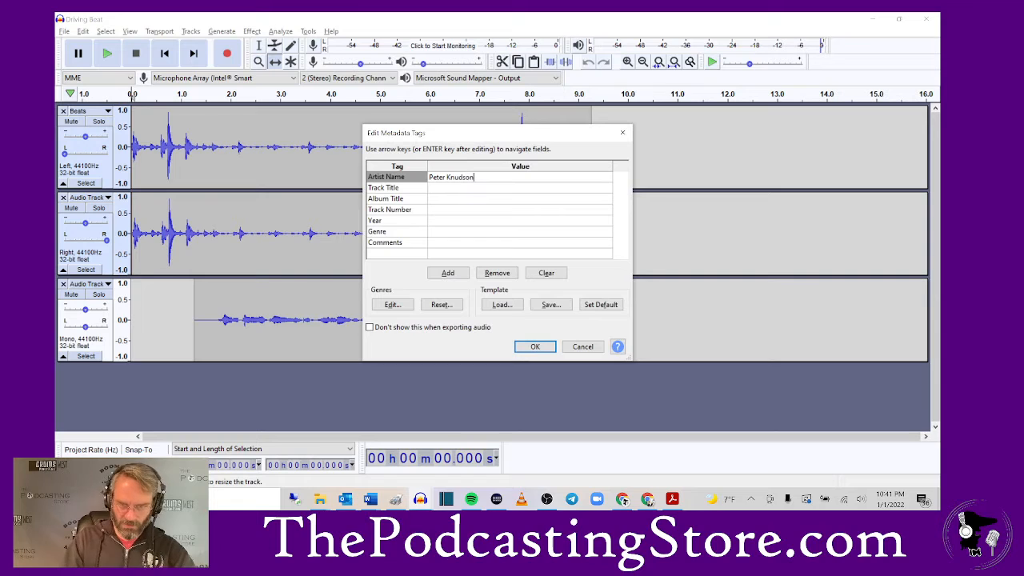
{"action": "left_click", "coordinate": [436, 224]}
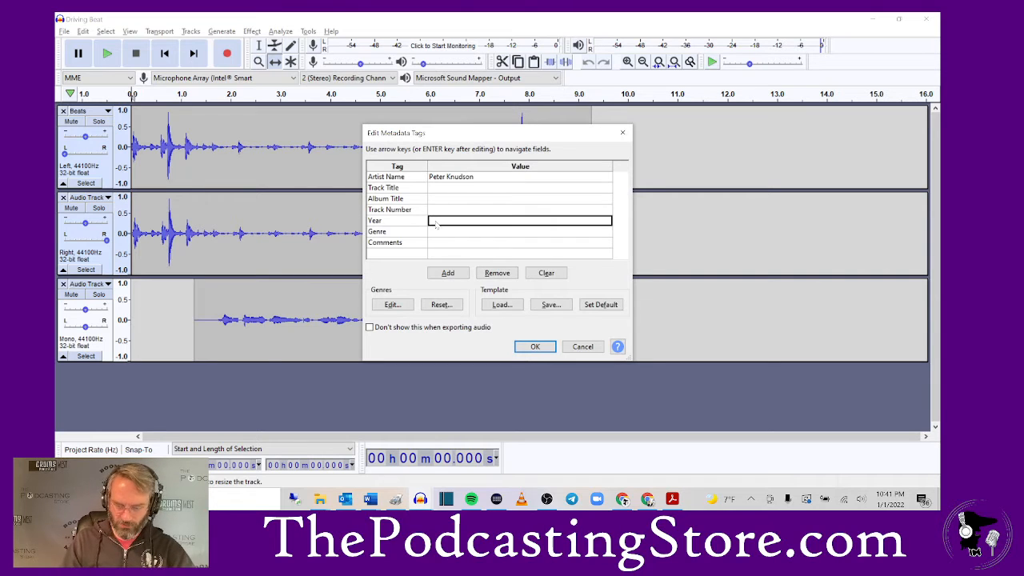
{"action": "type", "text": "2021"}
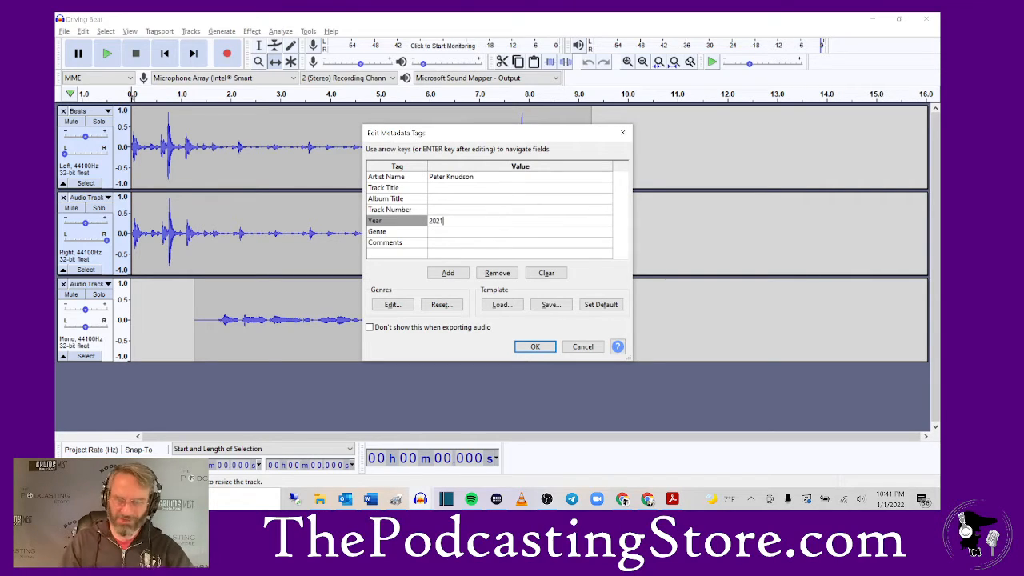
{"action": "left_click", "coordinate": [541, 347]}
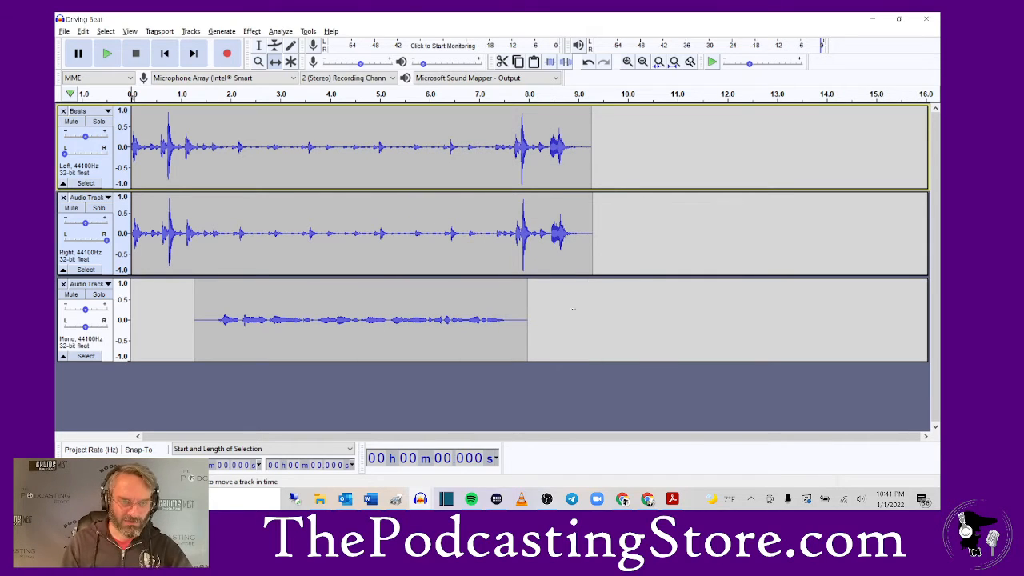
{"action": "left_click", "coordinate": [65, 32]}
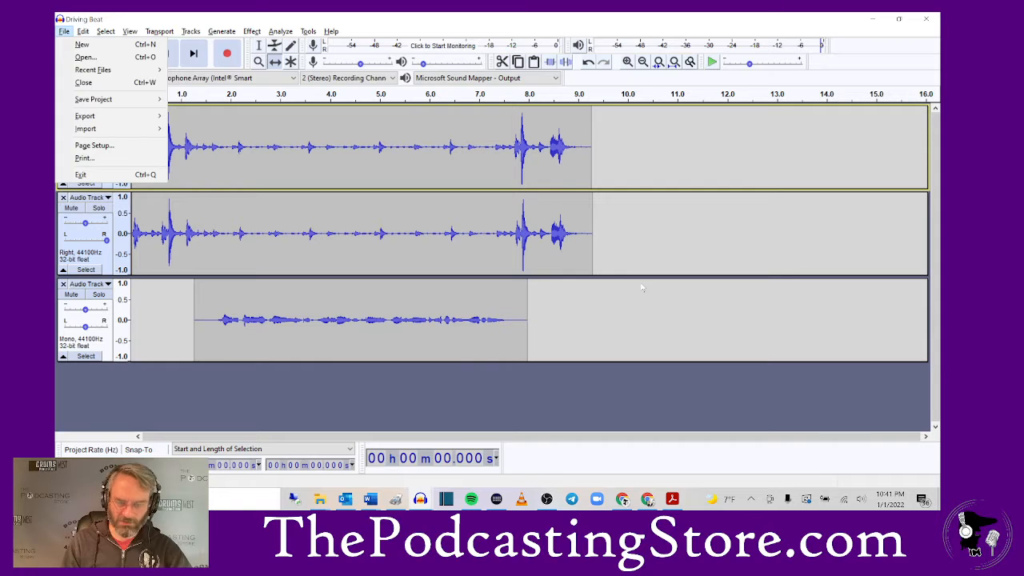
Step: Bring the Driving Beat window back to the front and start a new empty project
{"action": "left_click", "coordinate": [875, 20]}
{"action": "left_click", "coordinate": [874, 20]}
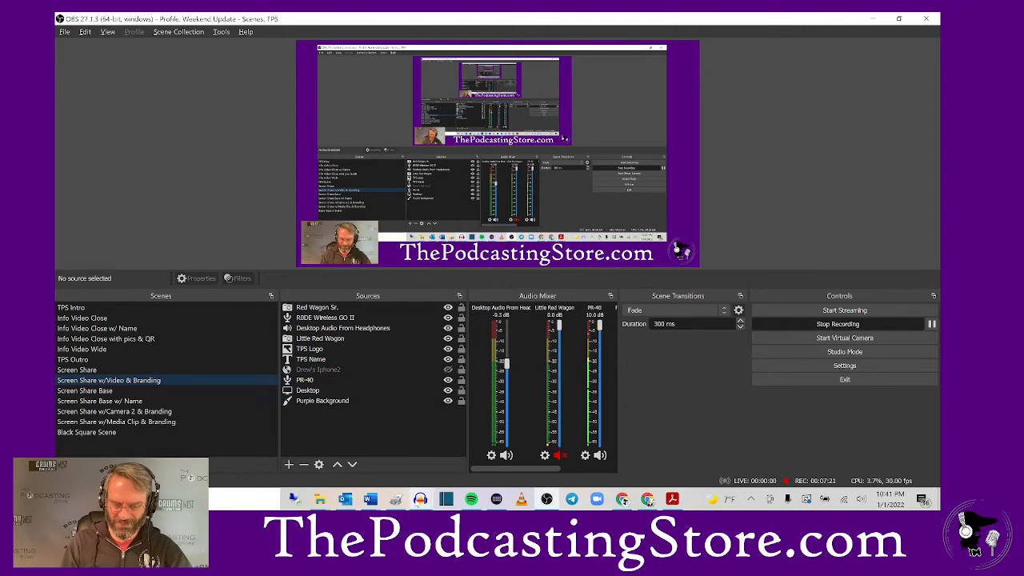
{"action": "mouse_move", "coordinate": [421, 500]}
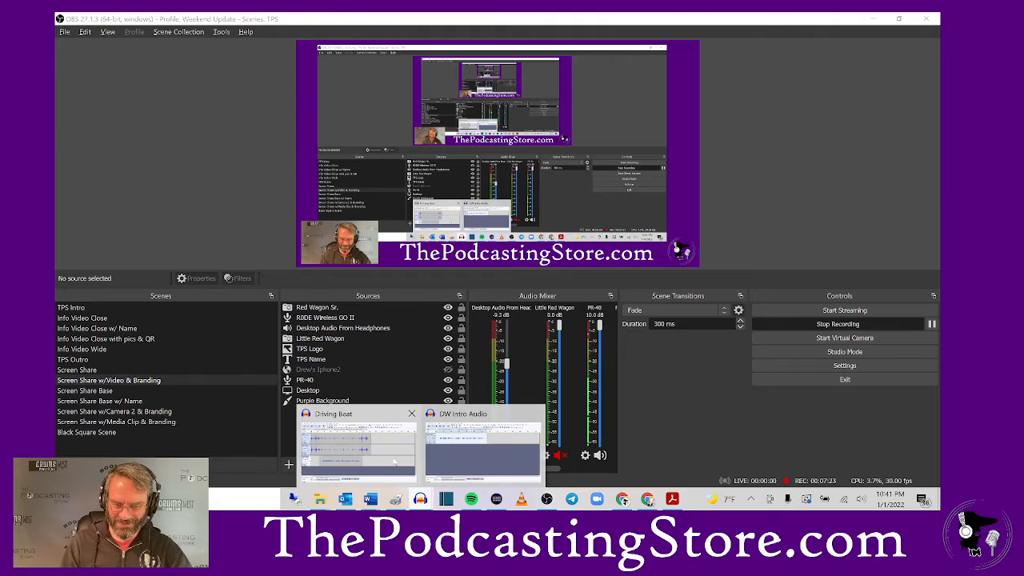
{"action": "left_click", "coordinate": [358, 448]}
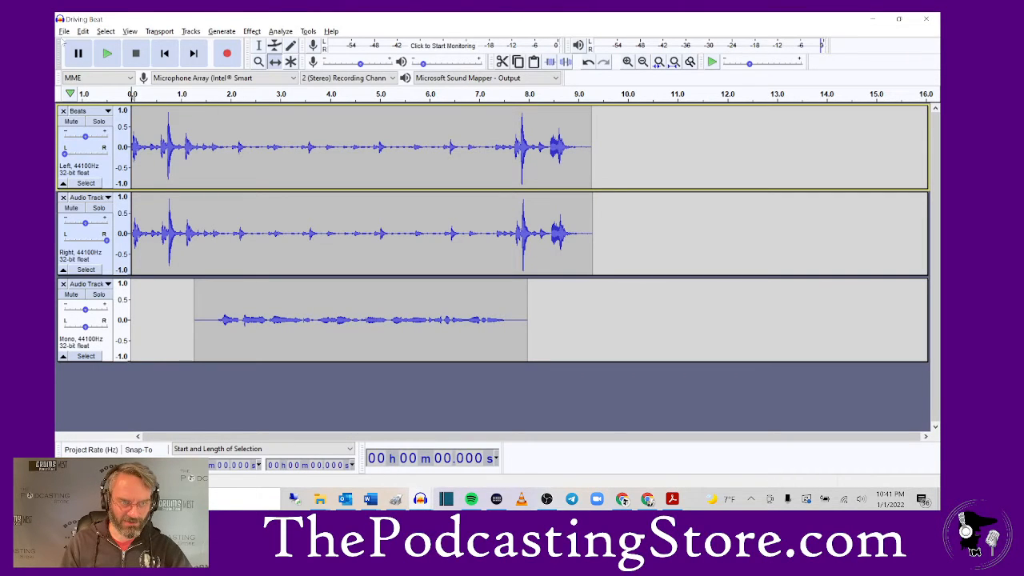
{"action": "left_click", "coordinate": [65, 34]}
{"action": "left_click", "coordinate": [83, 45]}
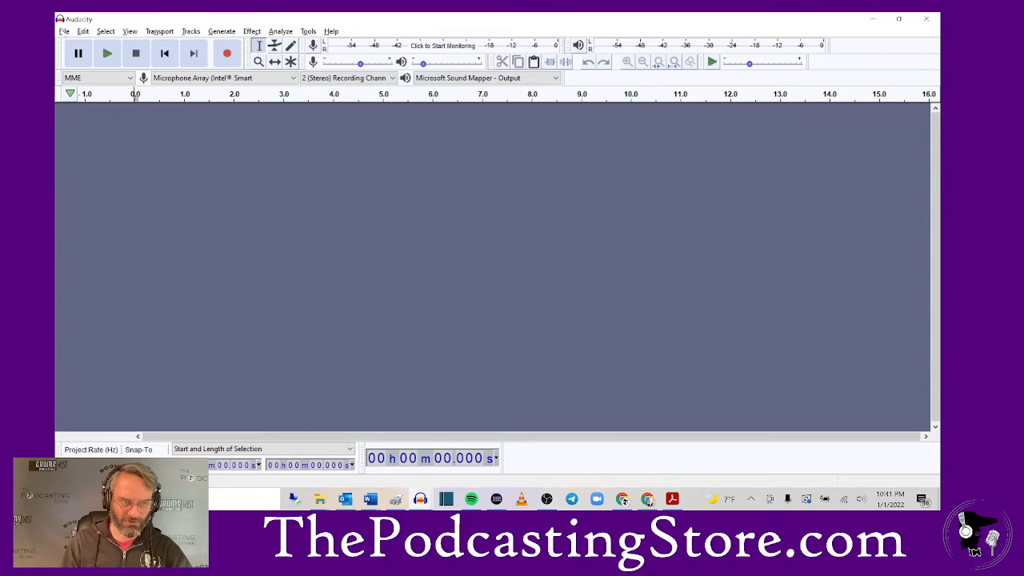
Step: Try reopening Driving Beat, dismiss the already-open error, and close the empty window and Driving Beat
{"action": "left_click", "coordinate": [64, 31]}
{"action": "left_click", "coordinate": [80, 55]}
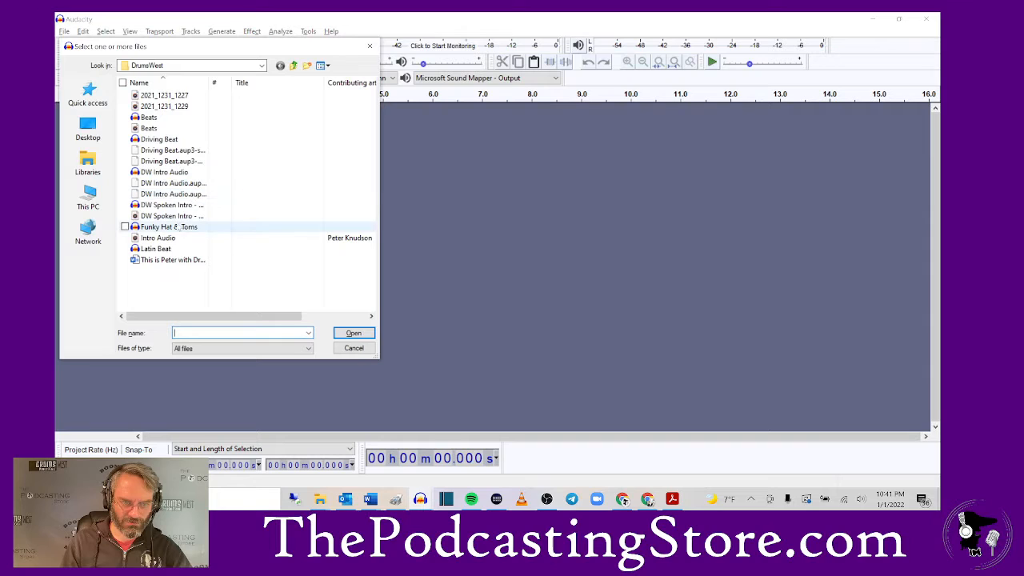
{"action": "left_click", "coordinate": [160, 140]}
{"action": "double_click", "coordinate": [160, 146]}
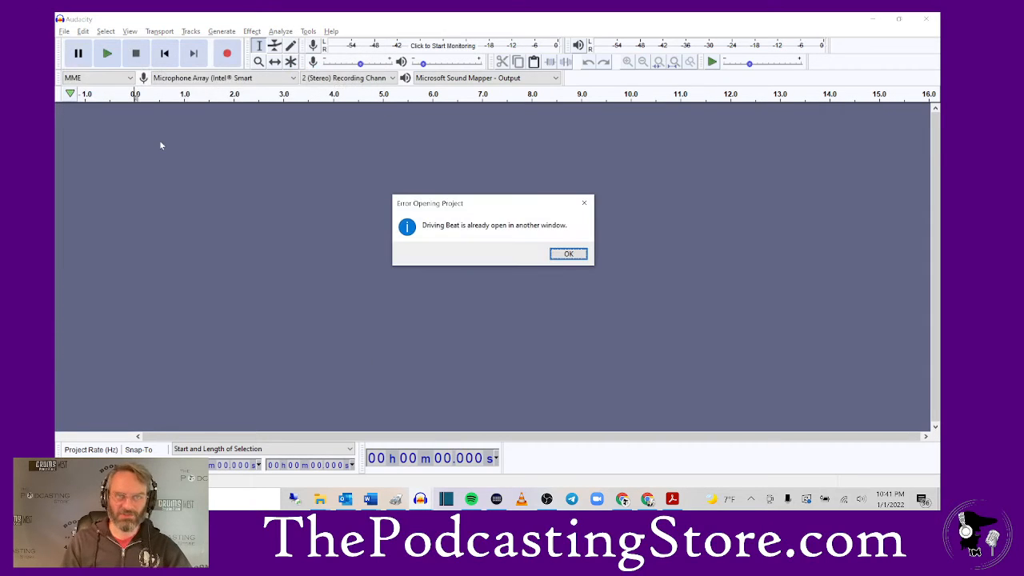
{"action": "left_click", "coordinate": [567, 255]}
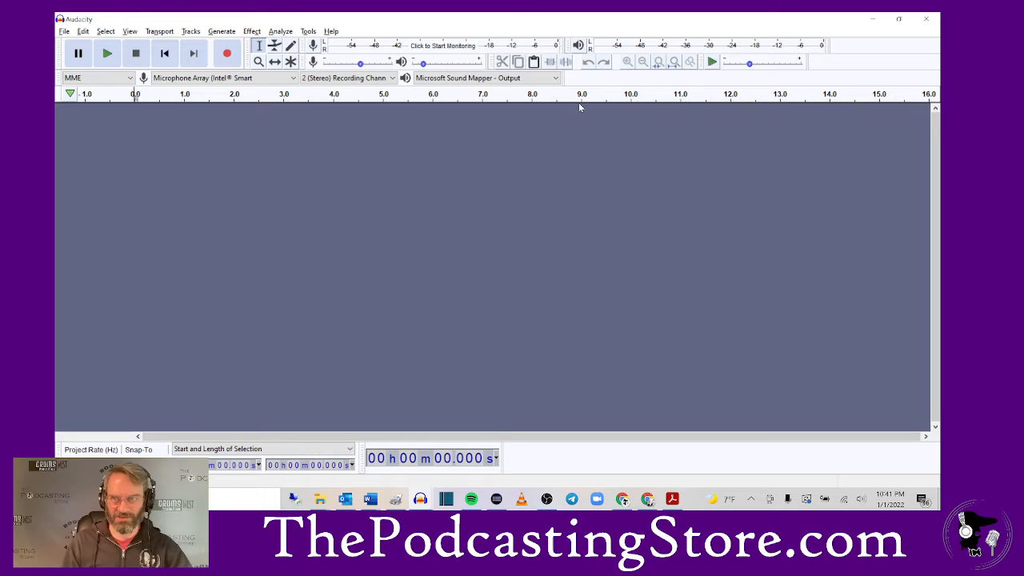
{"action": "left_click", "coordinate": [873, 19]}
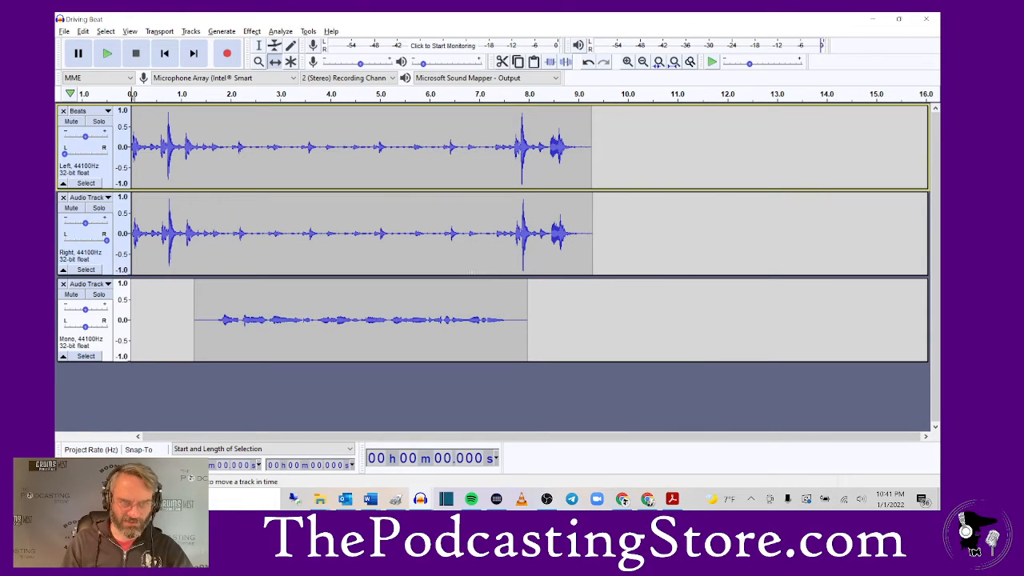
{"action": "left_click", "coordinate": [926, 19]}
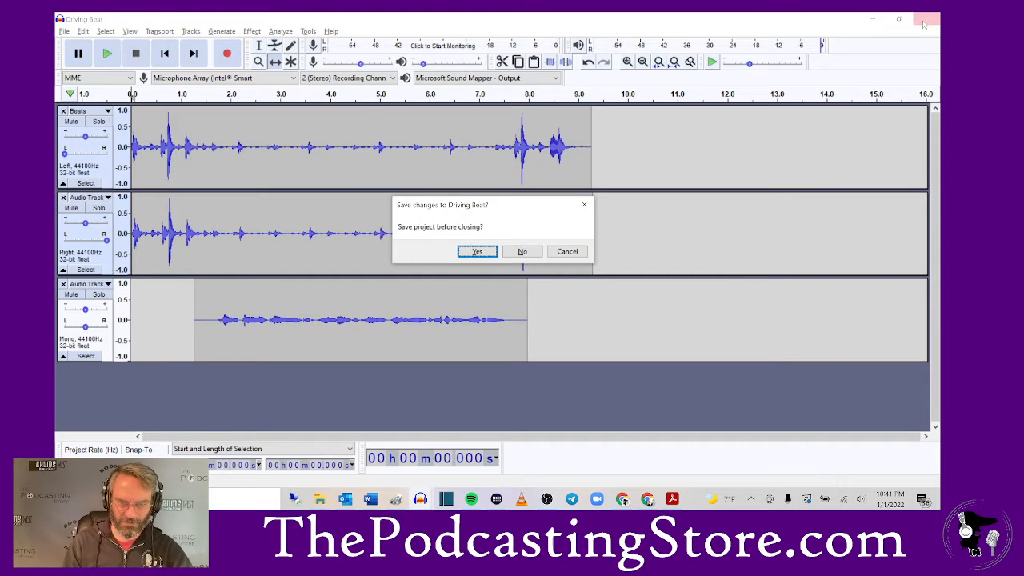
Step: Discard the unsaved Driving Beat changes, then reopen Driving Beat from the empty Audacity window
{"action": "left_click", "coordinate": [522, 251]}
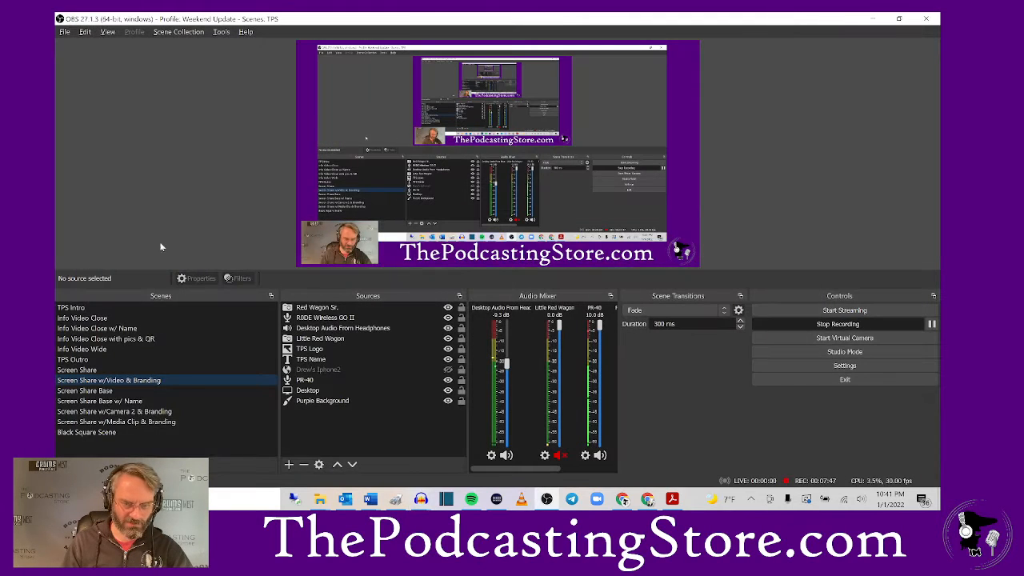
{"action": "mouse_move", "coordinate": [420, 499]}
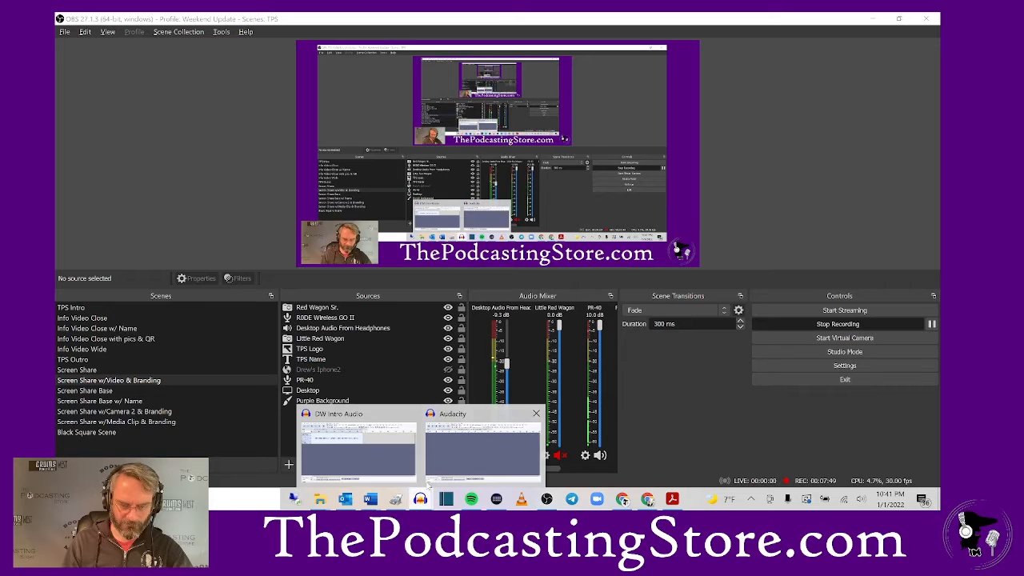
{"action": "left_click", "coordinate": [463, 459]}
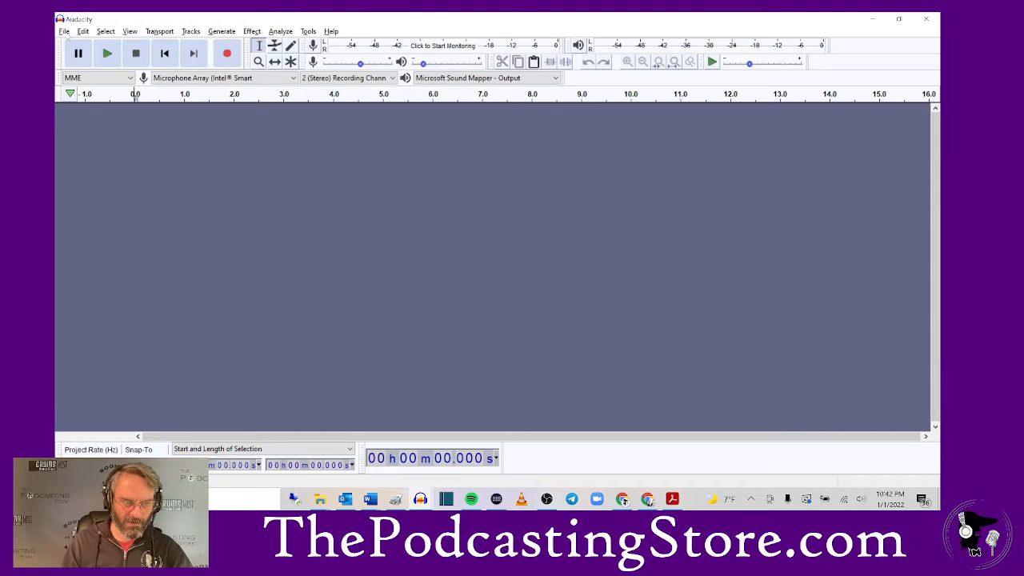
{"action": "left_click", "coordinate": [64, 32]}
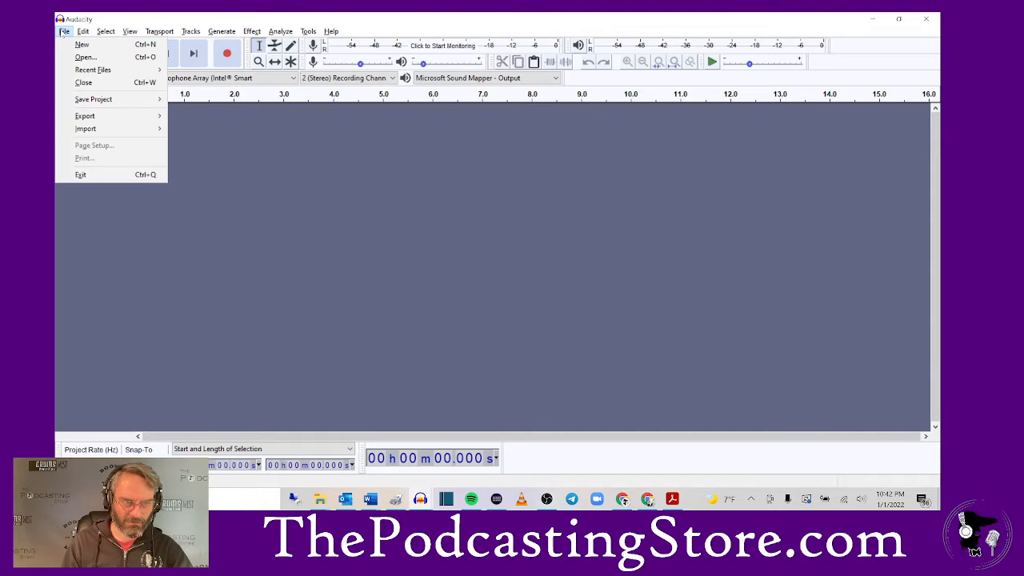
{"action": "left_click", "coordinate": [105, 62]}
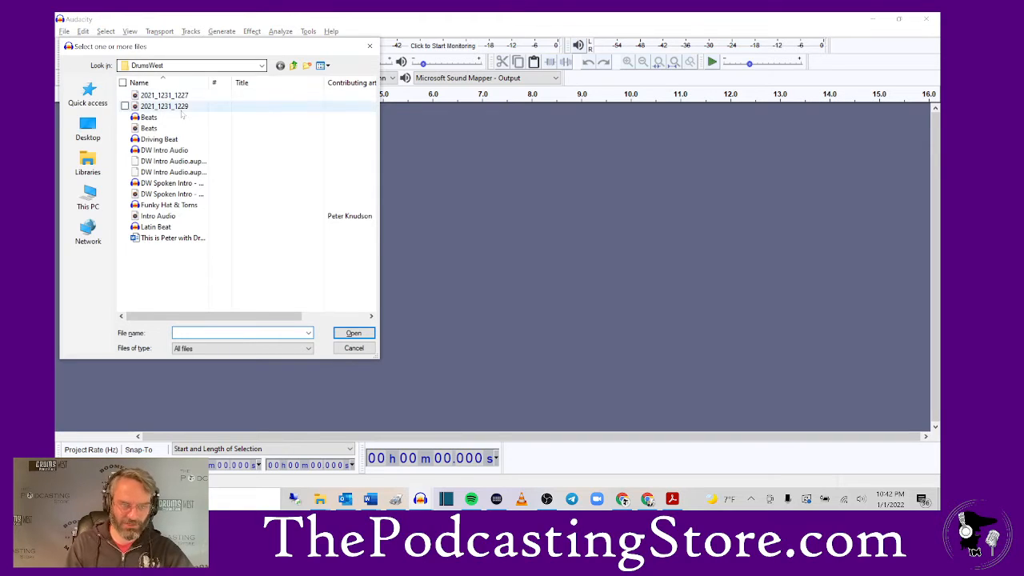
{"action": "left_click", "coordinate": [160, 140]}
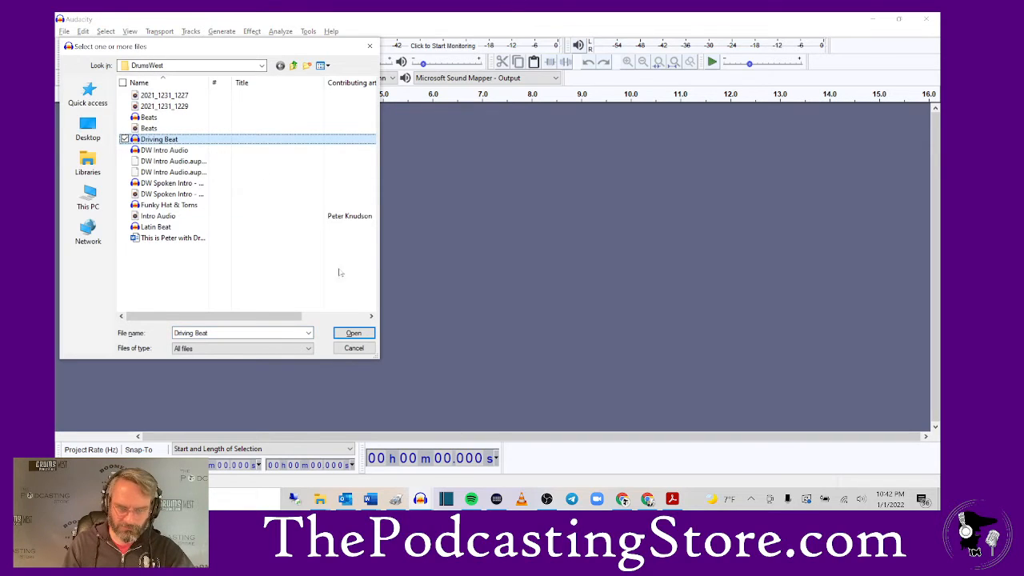
{"action": "left_click", "coordinate": [353, 335]}
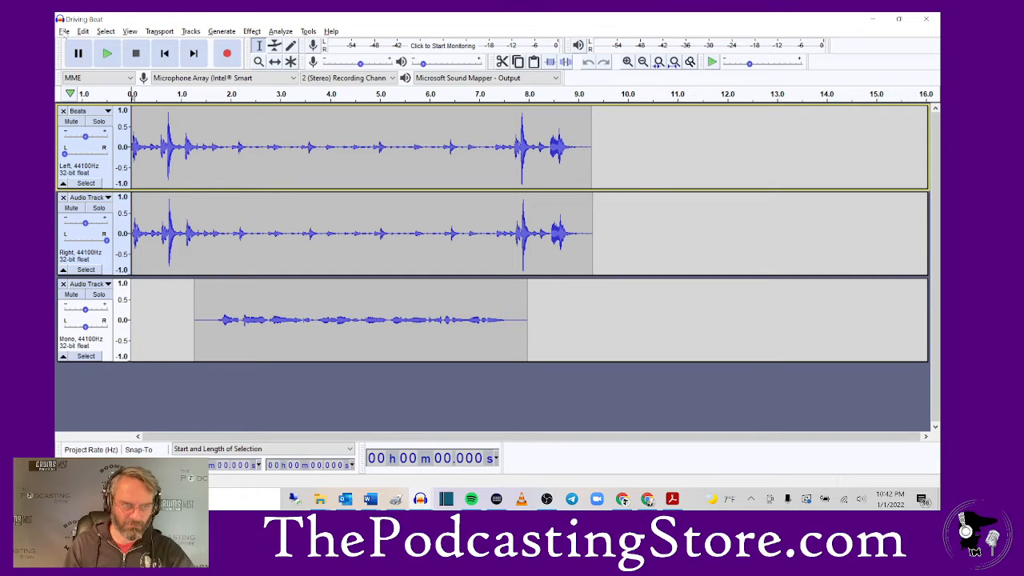
Step: Close Driving Beat through the File menu and switch to the DW Intro Audio window
{"action": "left_click", "coordinate": [64, 31]}
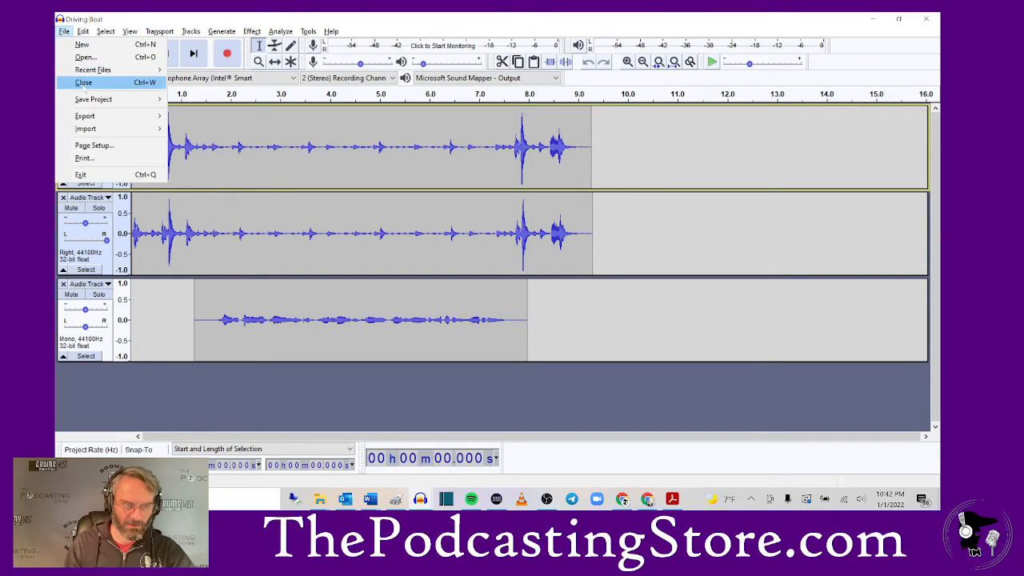
{"action": "left_click", "coordinate": [80, 81]}
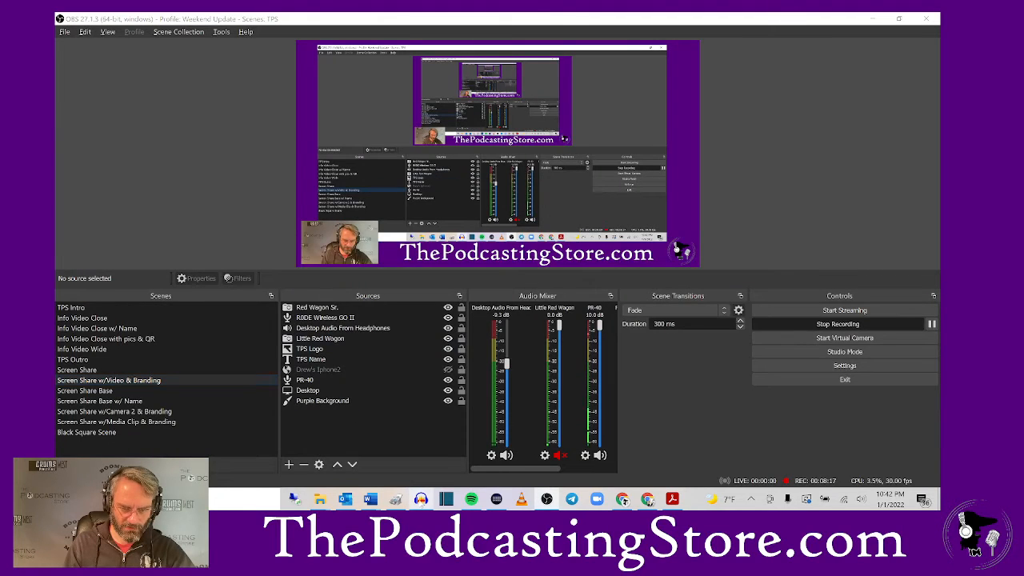
{"action": "left_click", "coordinate": [421, 499]}
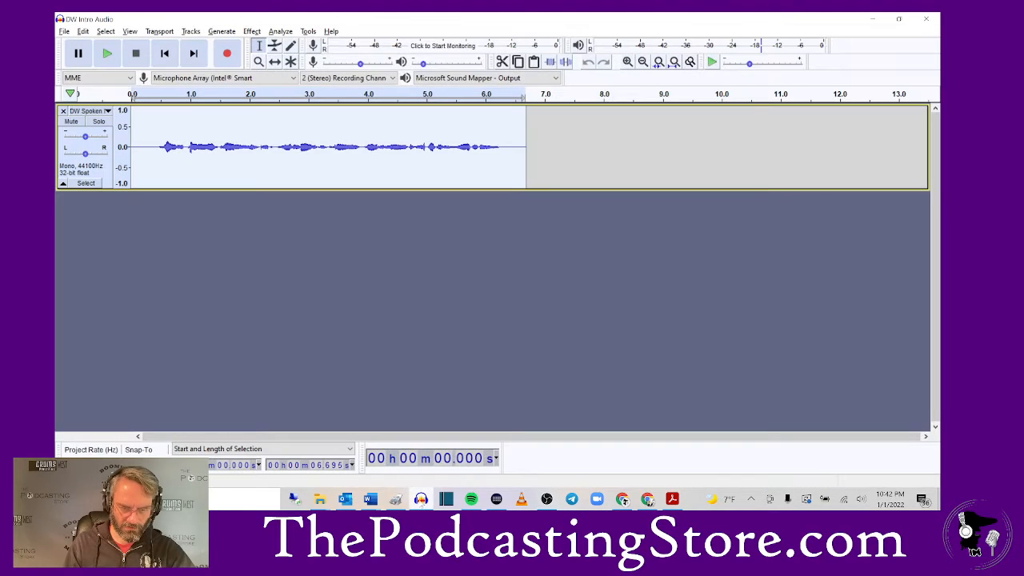
{"action": "left_click", "coordinate": [64, 32]}
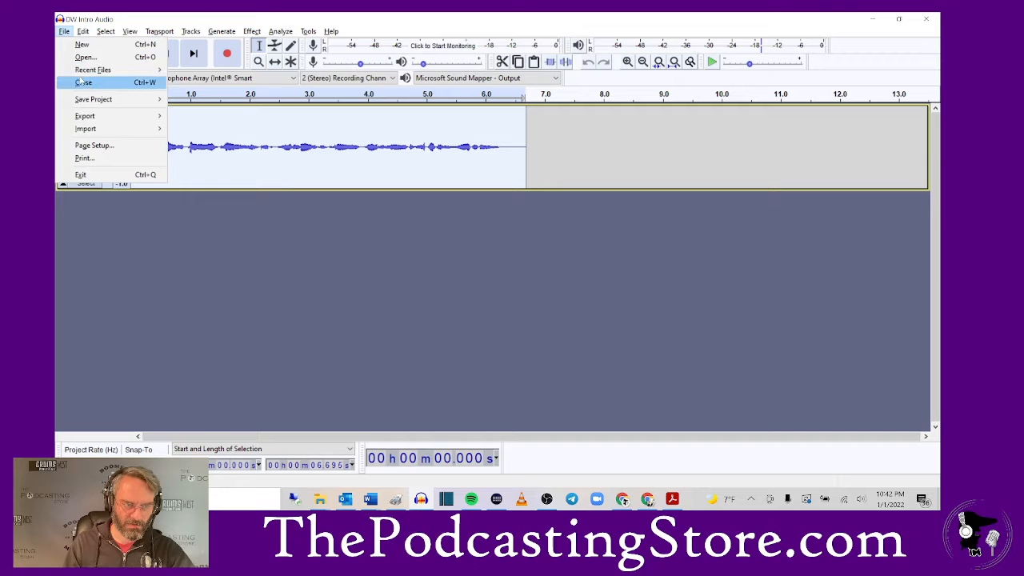
{"action": "left_click", "coordinate": [85, 61]}
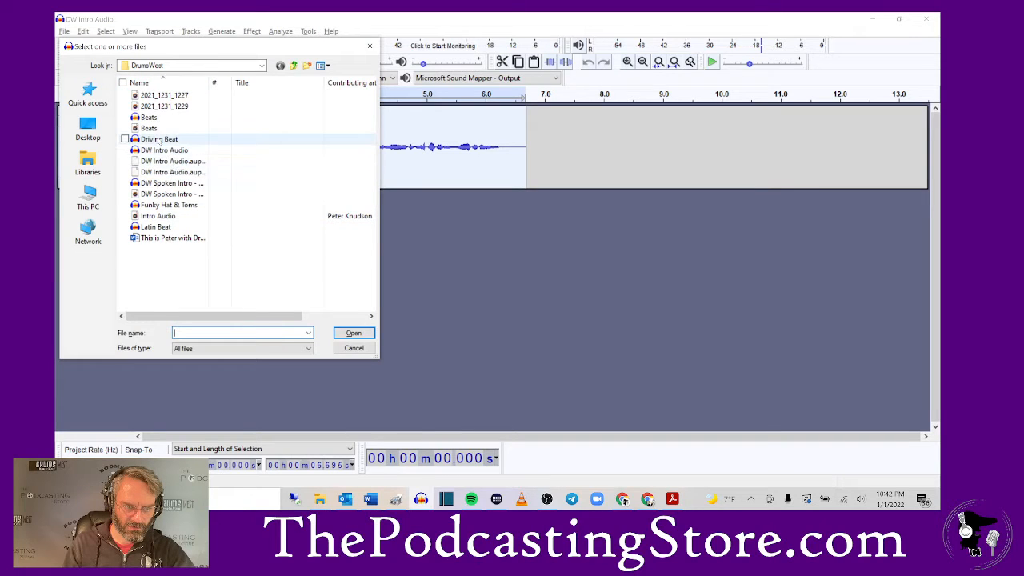
{"action": "double_click", "coordinate": [150, 132]}
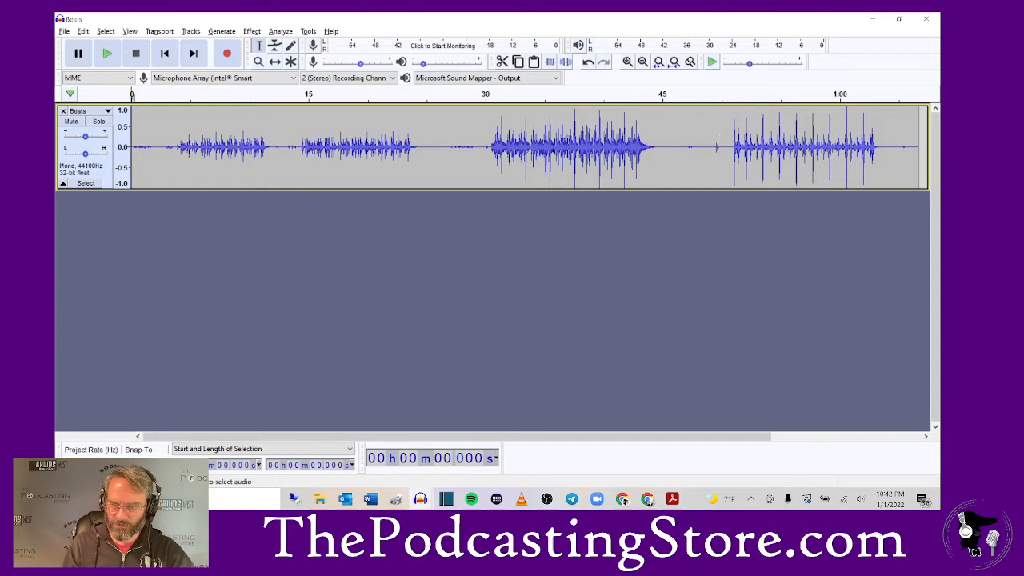
Step: Preview the beat from 50.9 s, then select and delete everything from 0 to 50.9 seconds
{"action": "left_click", "coordinate": [732, 152]}
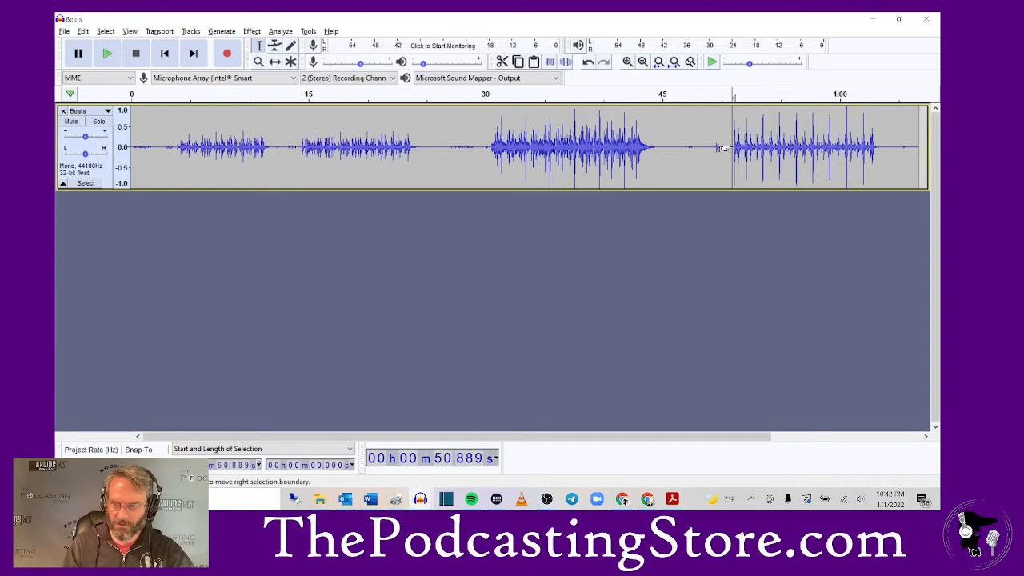
{"action": "left_click", "coordinate": [108, 53]}
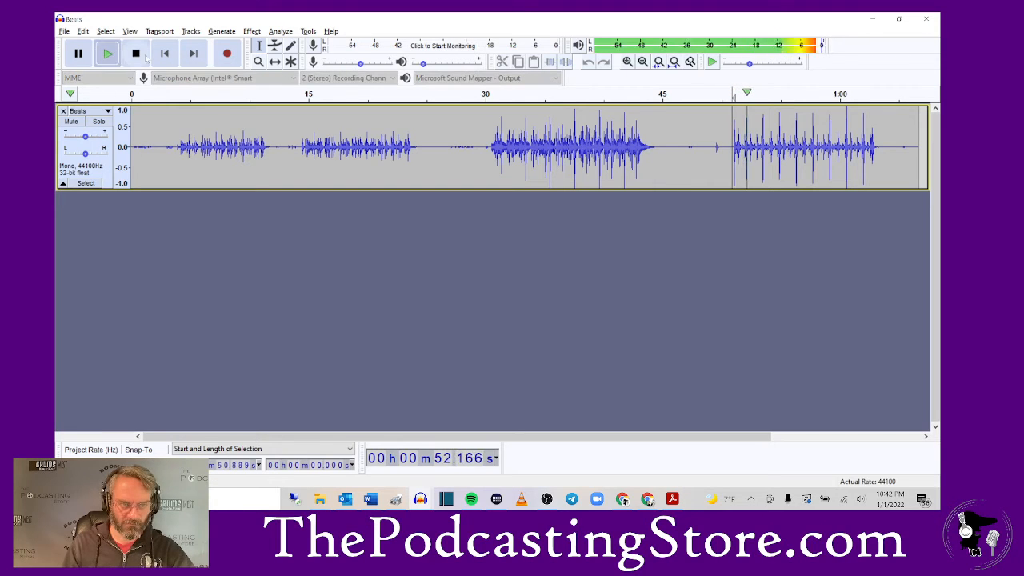
{"action": "left_click", "coordinate": [136, 53]}
{"action": "left_click_drag", "start_coordinate": [546, 438], "coordinate": [720, 474]}
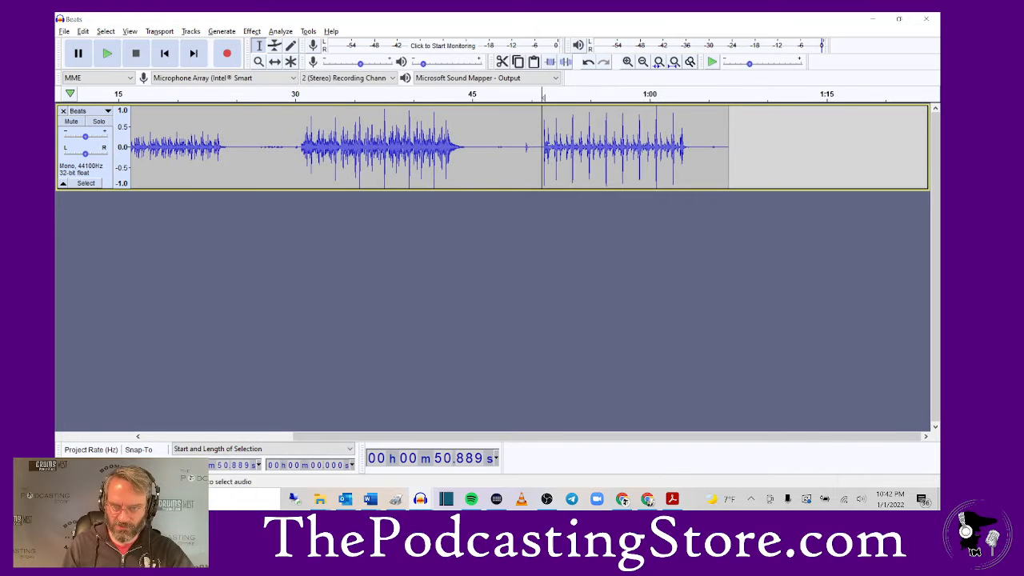
{"action": "left_click_drag", "start_coordinate": [543, 151], "coordinate": [60, 183]}
{"action": "key", "text": "Delete"}
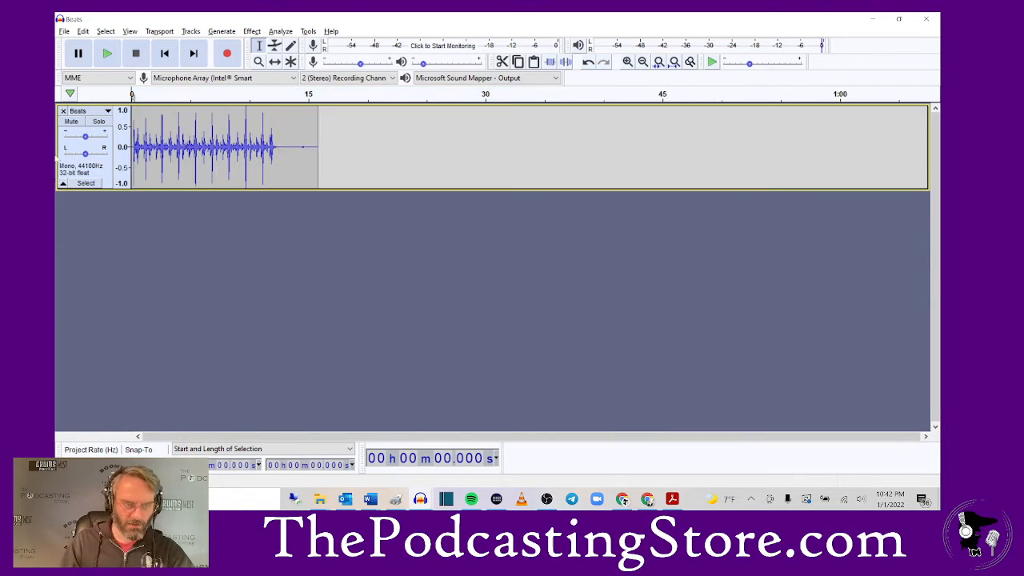
{"action": "left_click", "coordinate": [63, 31]}
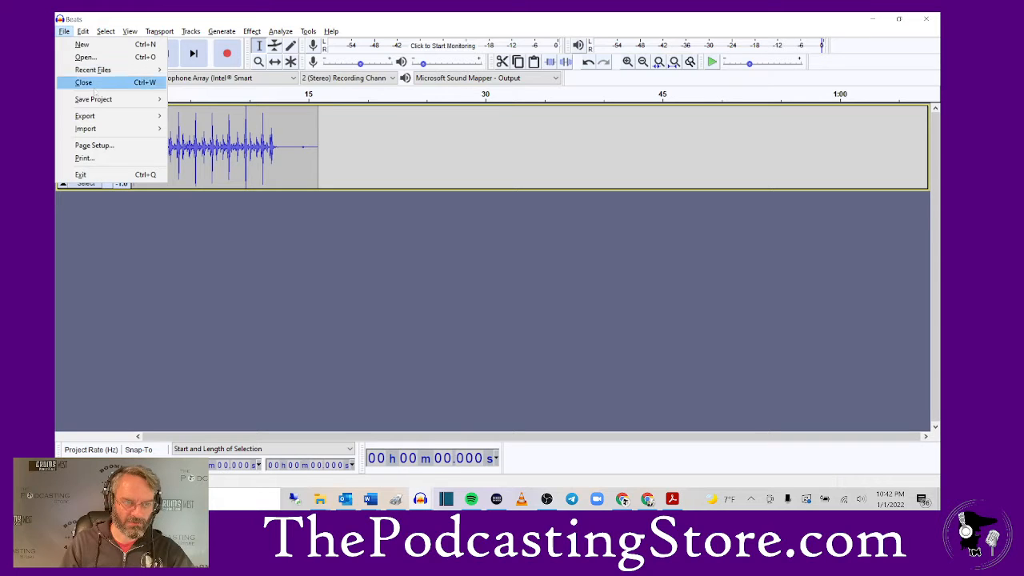
Step: Save the trimmed beat as a new project 'Driving Beat Source' after the overwrite error
{"action": "mouse_move", "coordinate": [125, 100]}
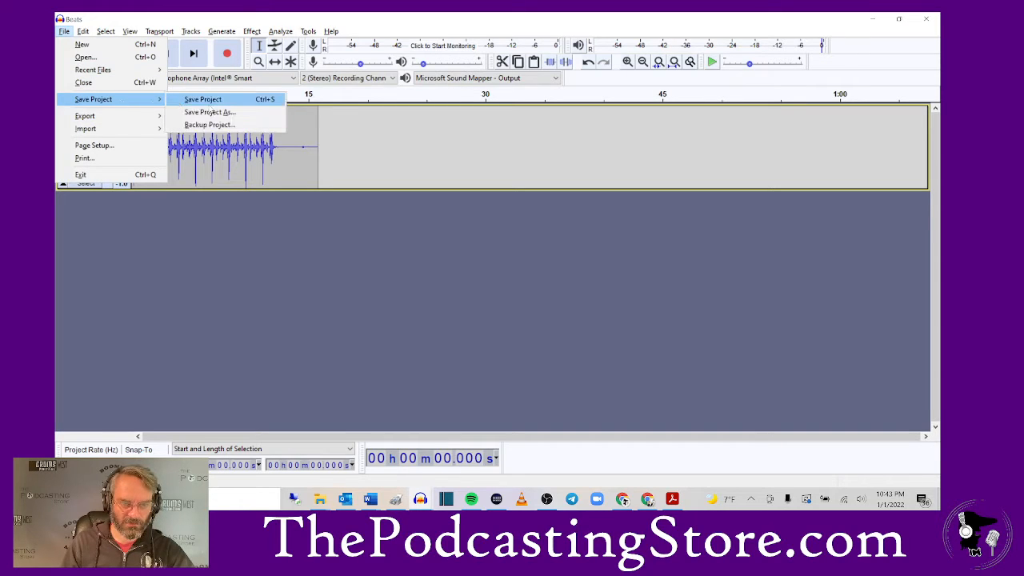
{"action": "left_click", "coordinate": [211, 111]}
{"action": "left_click", "coordinate": [159, 109]}
{"action": "left_click", "coordinate": [351, 333]}
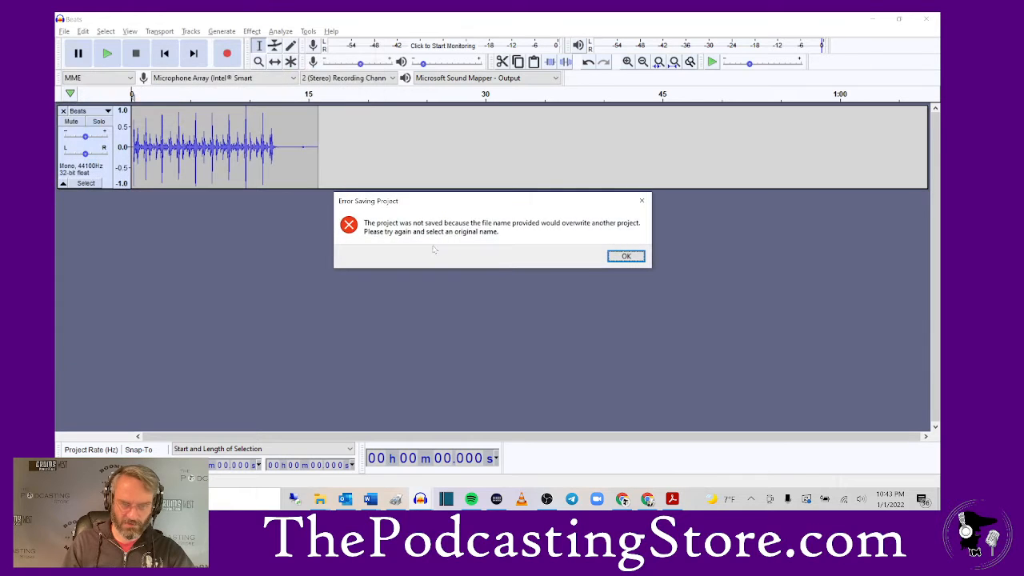
{"action": "left_click", "coordinate": [628, 257]}
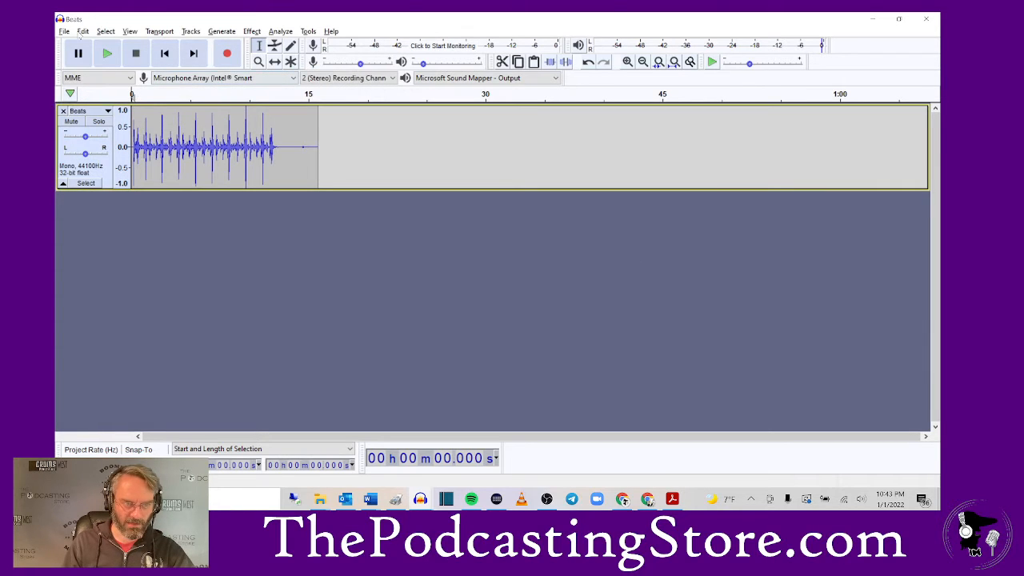
{"action": "left_click", "coordinate": [66, 34]}
{"action": "mouse_move", "coordinate": [93, 99]}
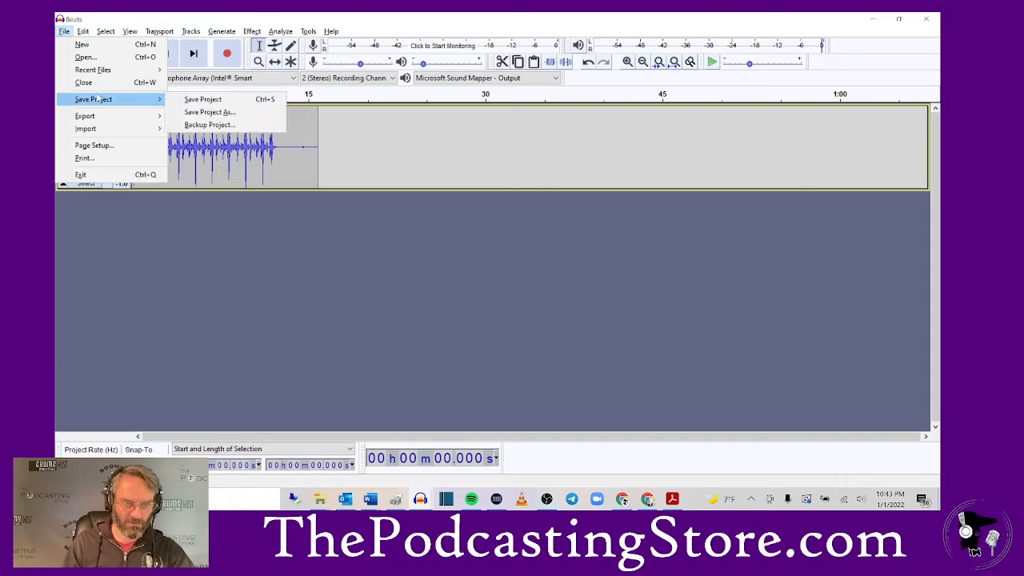
{"action": "left_click", "coordinate": [212, 100]}
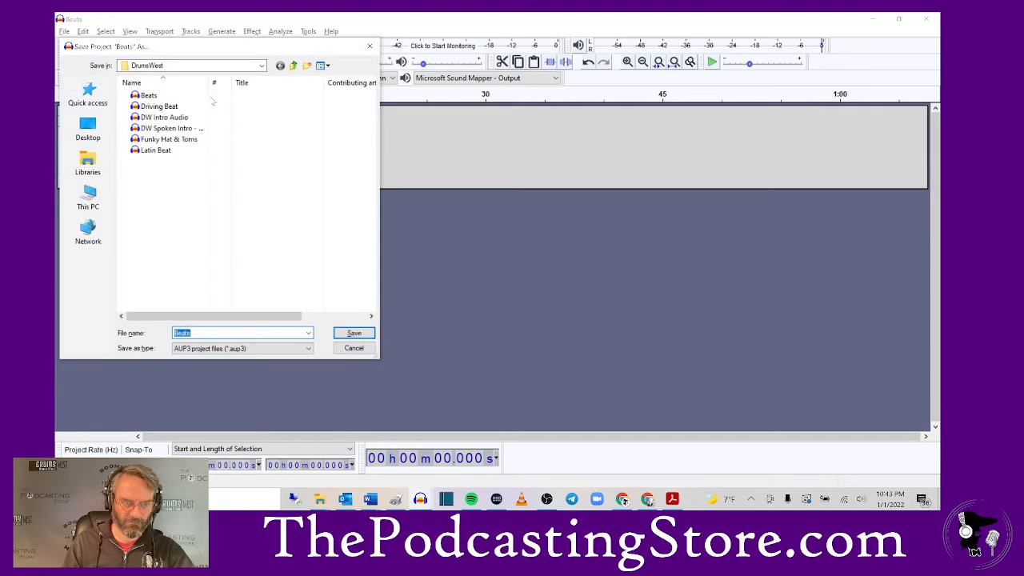
{"action": "type", "text": "Driving Beat Source"}
{"action": "key", "text": "Return"}
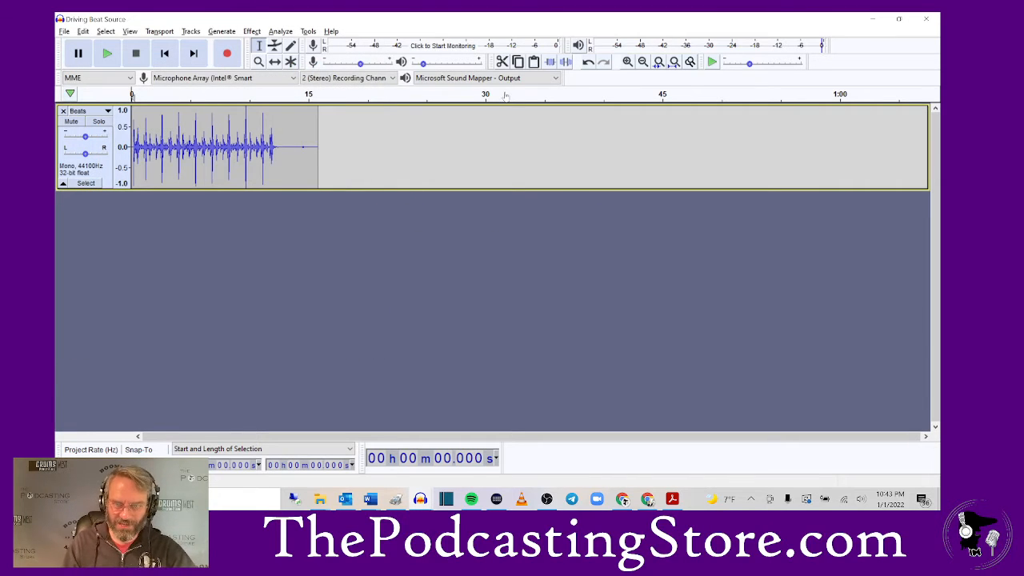
Step: Zoom in to one-second ruler steps and add an empty mono track under Beats
{"action": "left_click", "coordinate": [628, 63]}
{"action": "left_click", "coordinate": [629, 63]}
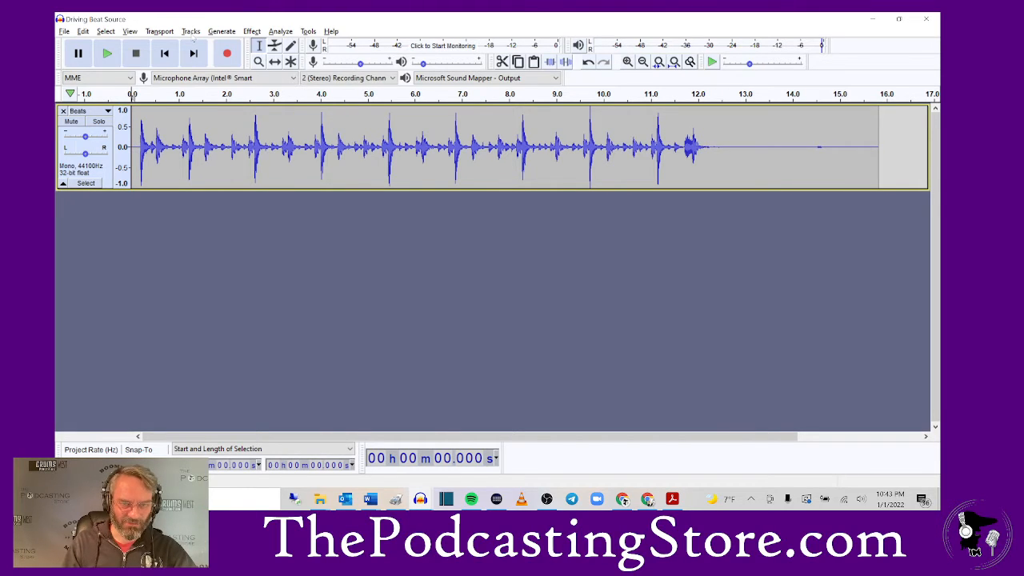
{"action": "left_click", "coordinate": [191, 32]}
{"action": "mouse_move", "coordinate": [144, 45]}
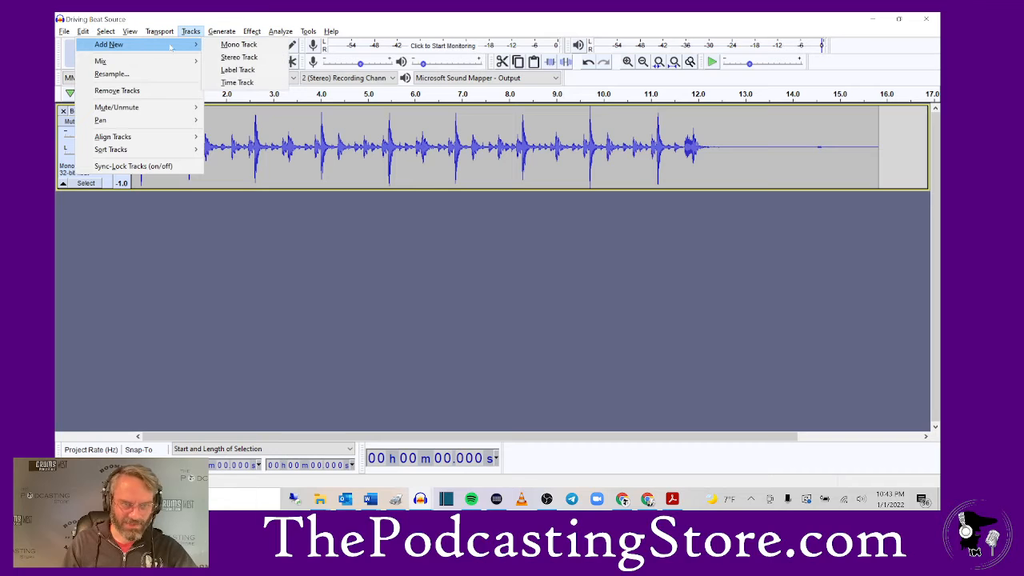
{"action": "left_click", "coordinate": [233, 45]}
Step: Bring up the File > Import > Audio file chooser
{"action": "left_click", "coordinate": [63, 32]}
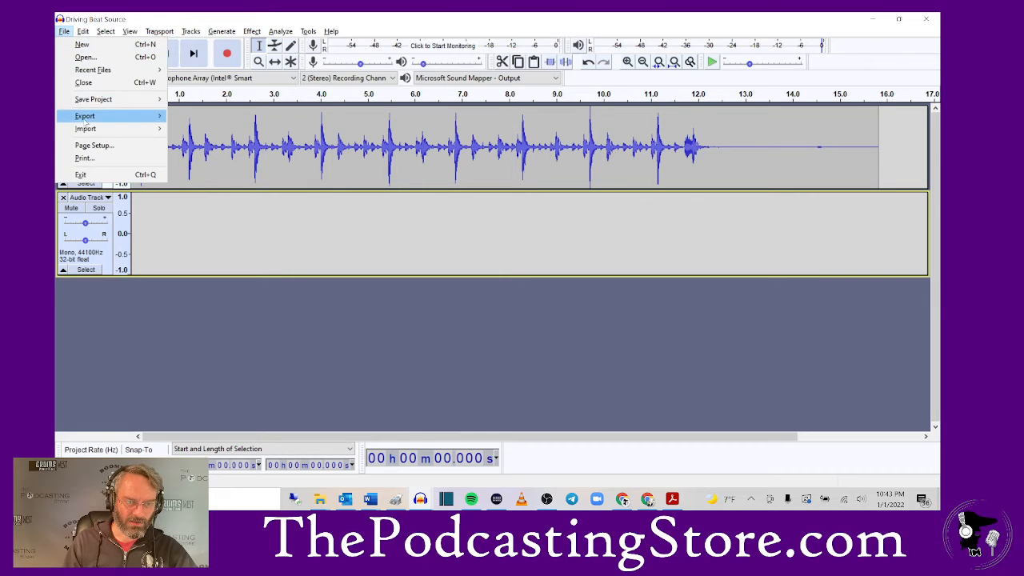
{"action": "mouse_move", "coordinate": [88, 128]}
{"action": "left_click", "coordinate": [194, 129]}
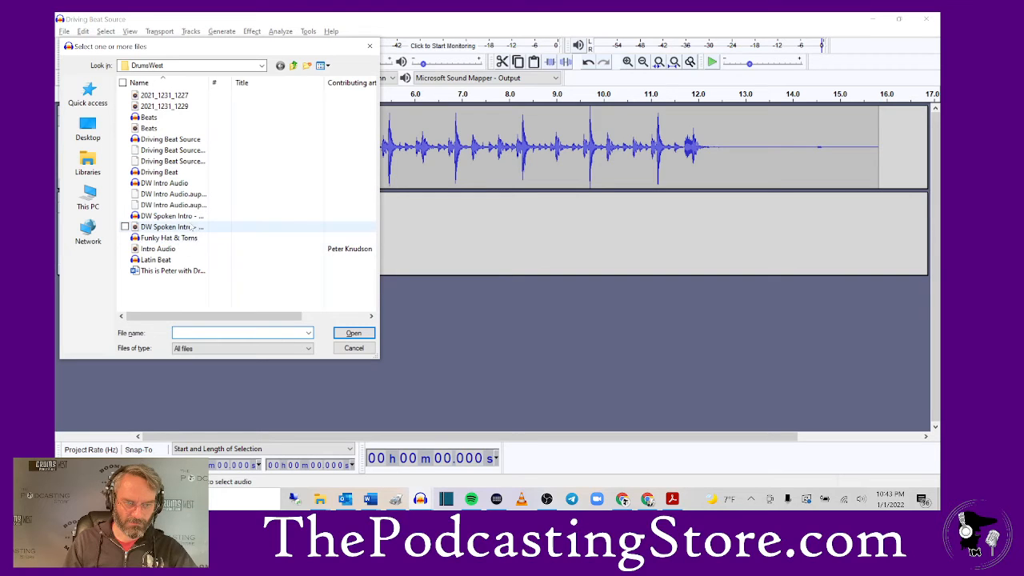
Step: After the .aup3 import fails, open DW Spoken Intro - Outro as a project instead
{"action": "left_click", "coordinate": [171, 217]}
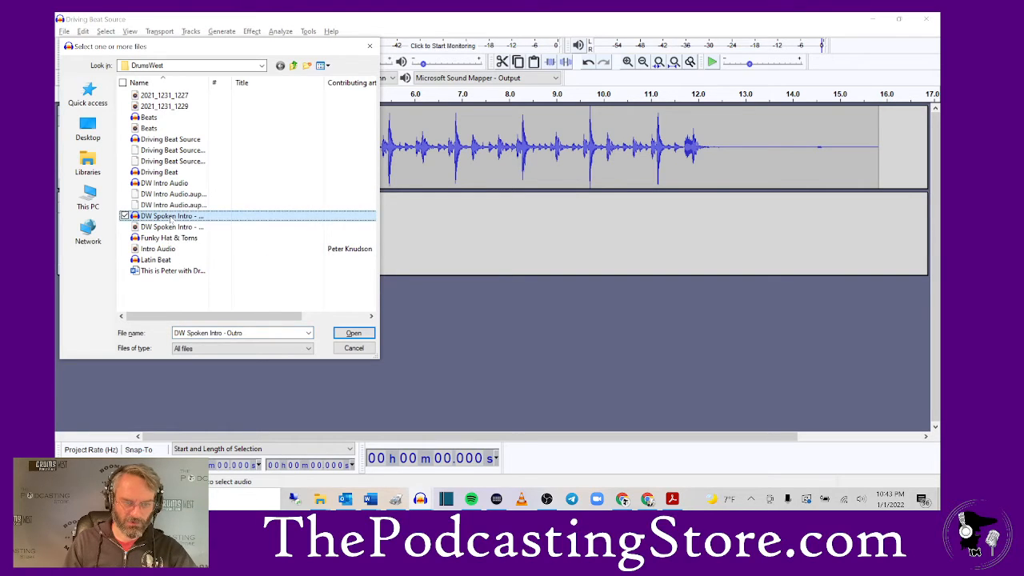
{"action": "double_click", "coordinate": [171, 218]}
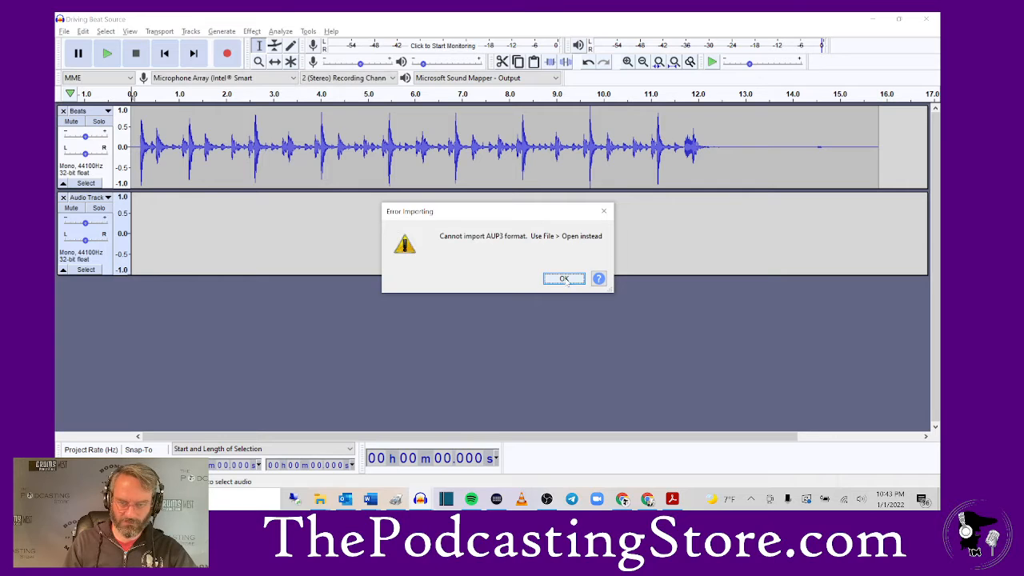
{"action": "left_click", "coordinate": [564, 280]}
{"action": "left_click", "coordinate": [66, 33]}
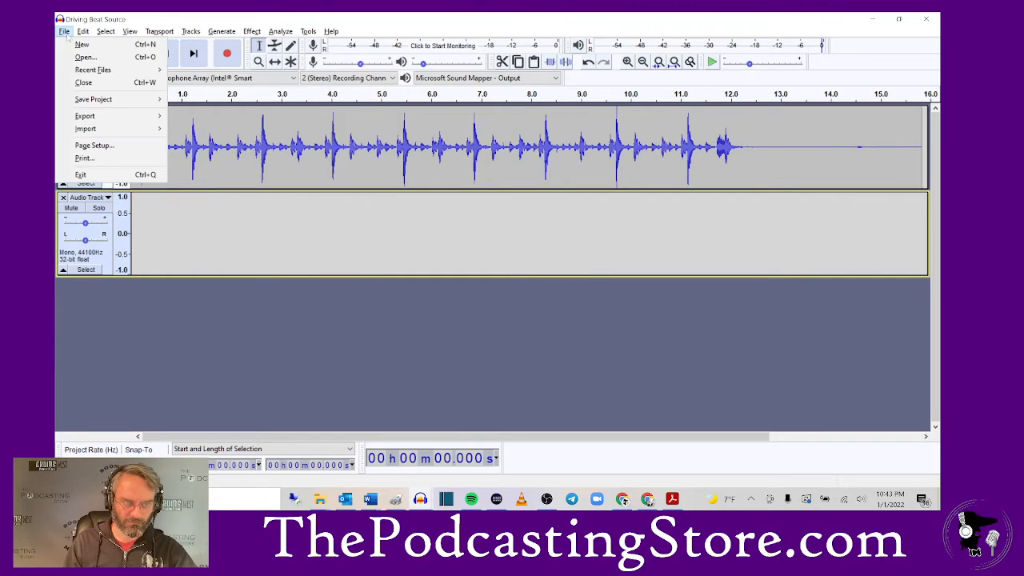
{"action": "left_click", "coordinate": [88, 56]}
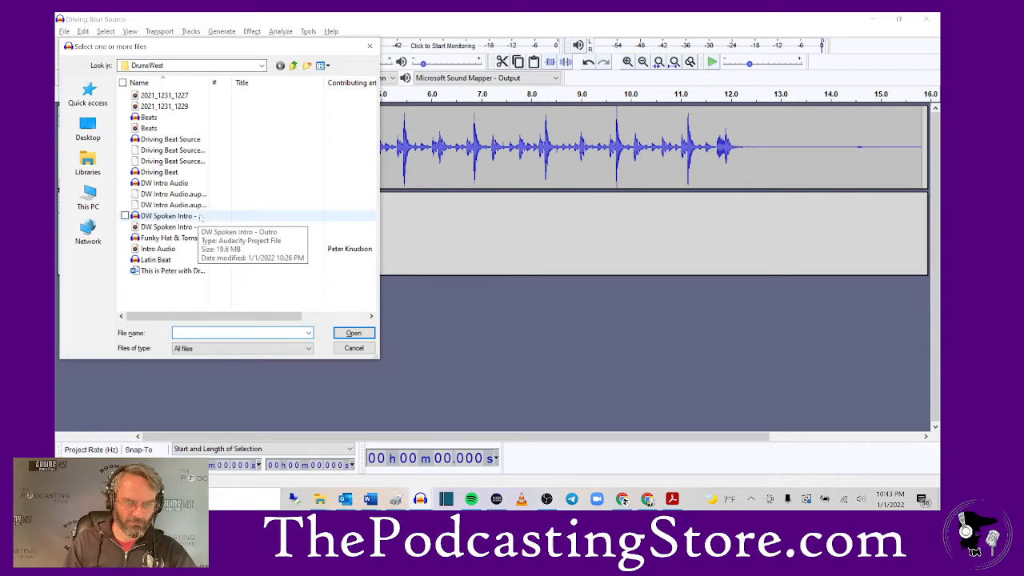
{"action": "double_click", "coordinate": [164, 216]}
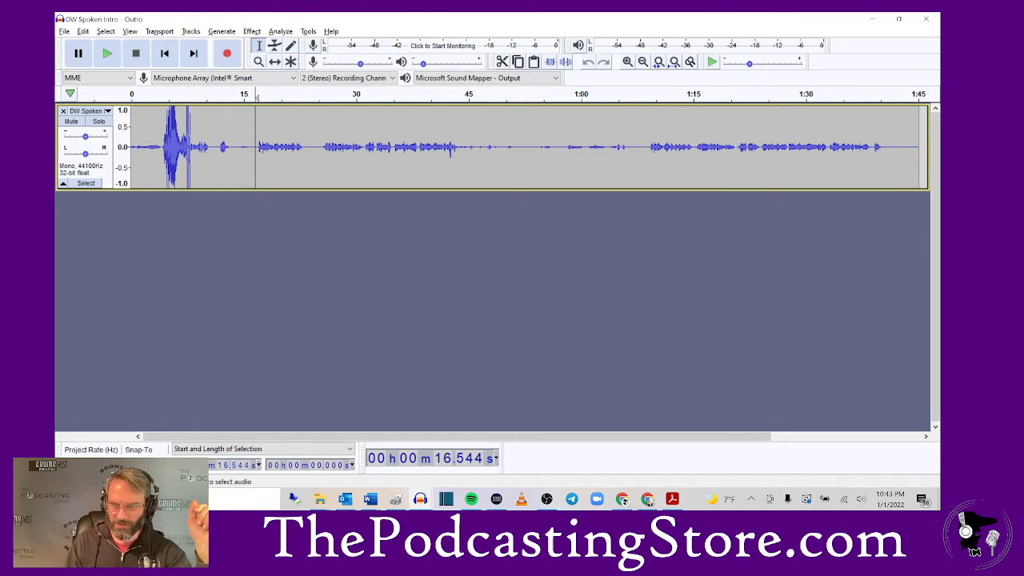
Step: Preview and select the voice from 1:15.181 to about 1:40, then minimise the outro project
{"action": "left_click", "coordinate": [735, 148]}
{"action": "left_click", "coordinate": [694, 148]}
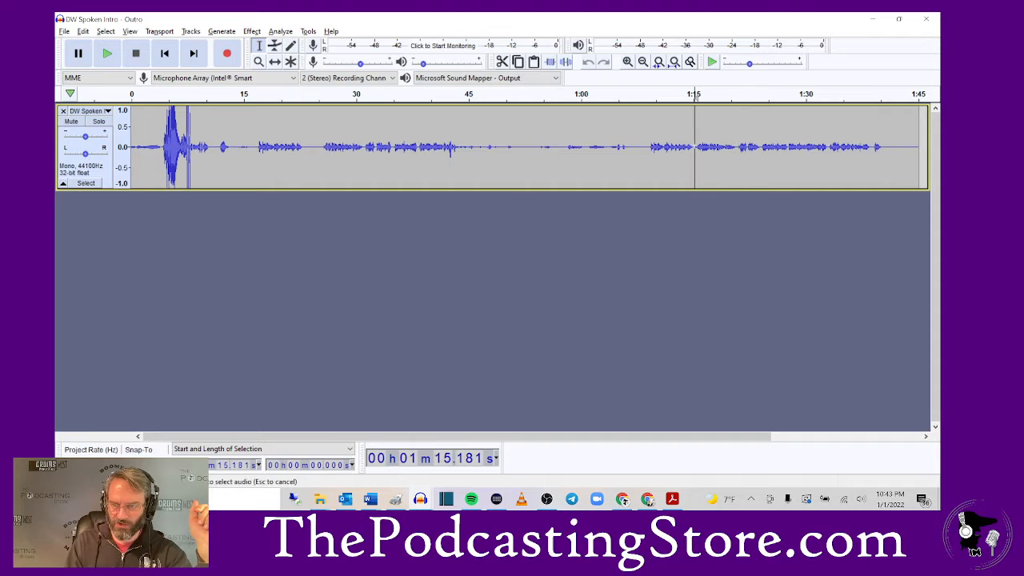
{"action": "left_click", "coordinate": [104, 54]}
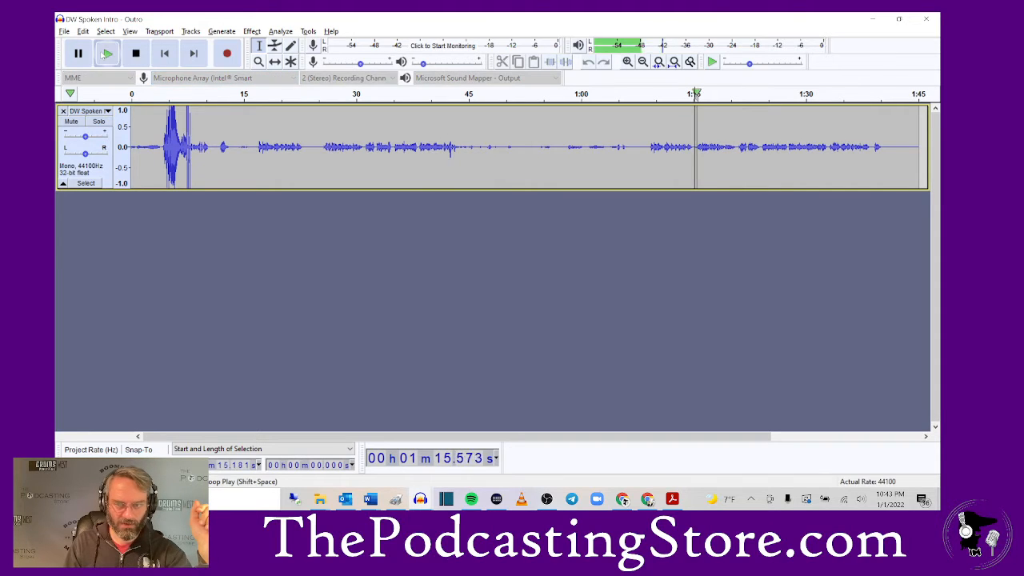
{"action": "left_click", "coordinate": [78, 54]}
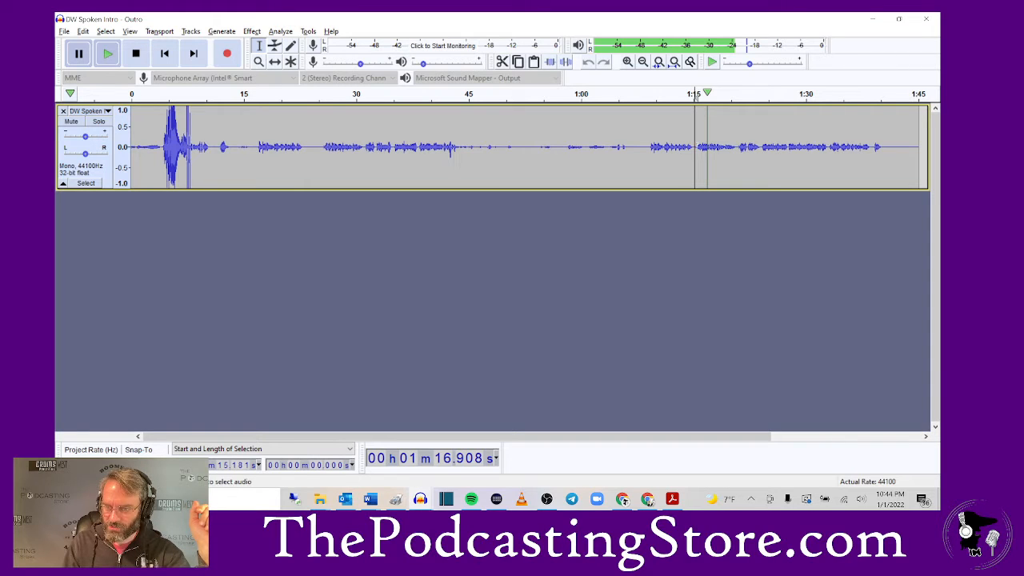
{"action": "left_click_drag", "start_coordinate": [686, 150], "coordinate": [876, 168]}
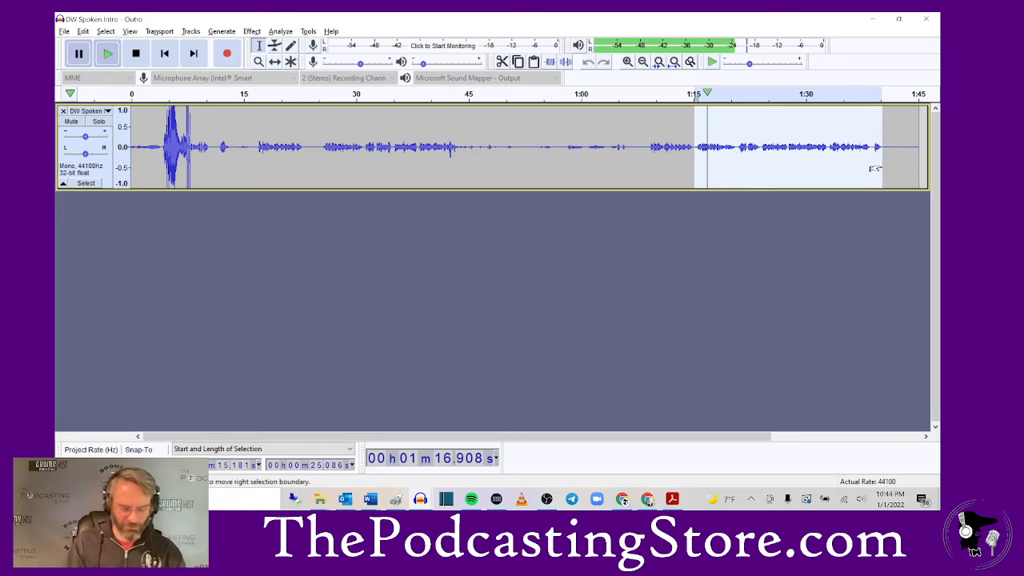
{"action": "key", "text": "space"}
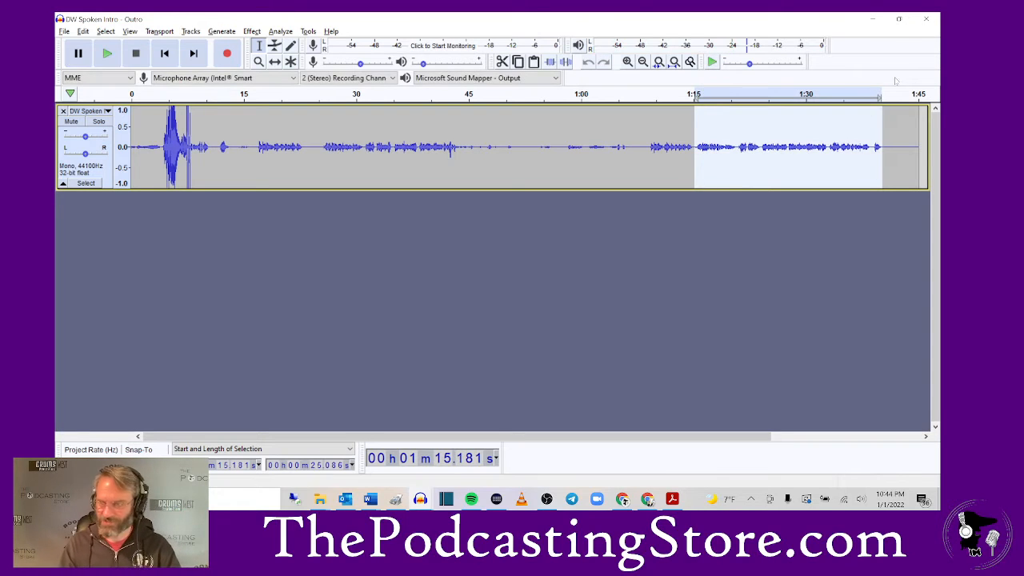
{"action": "left_click", "coordinate": [873, 19]}
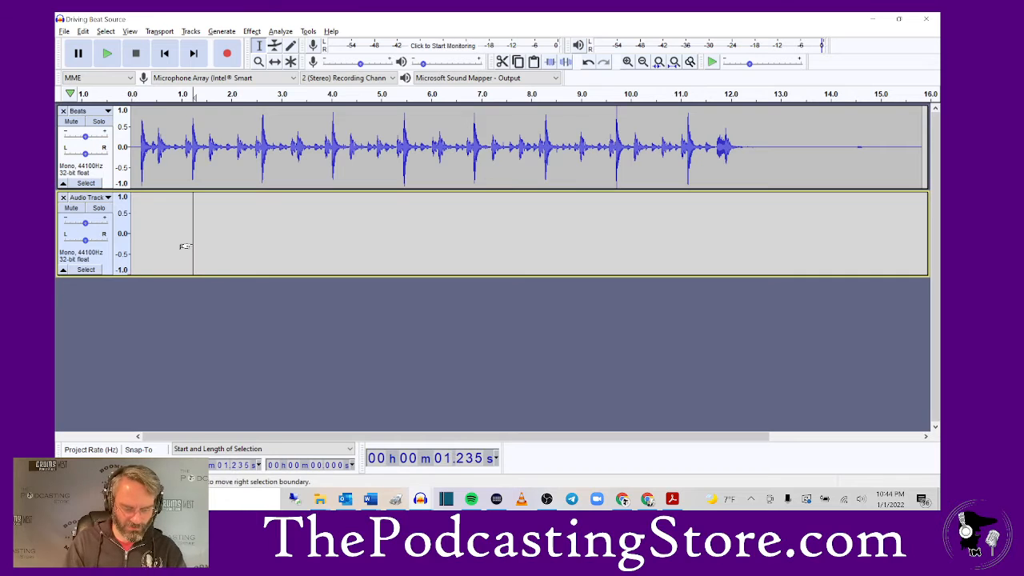
Step: Paste the 25-second voice clip into the empty Audio Track, solo it and play it through
{"action": "key", "text": "ctrl+v"}
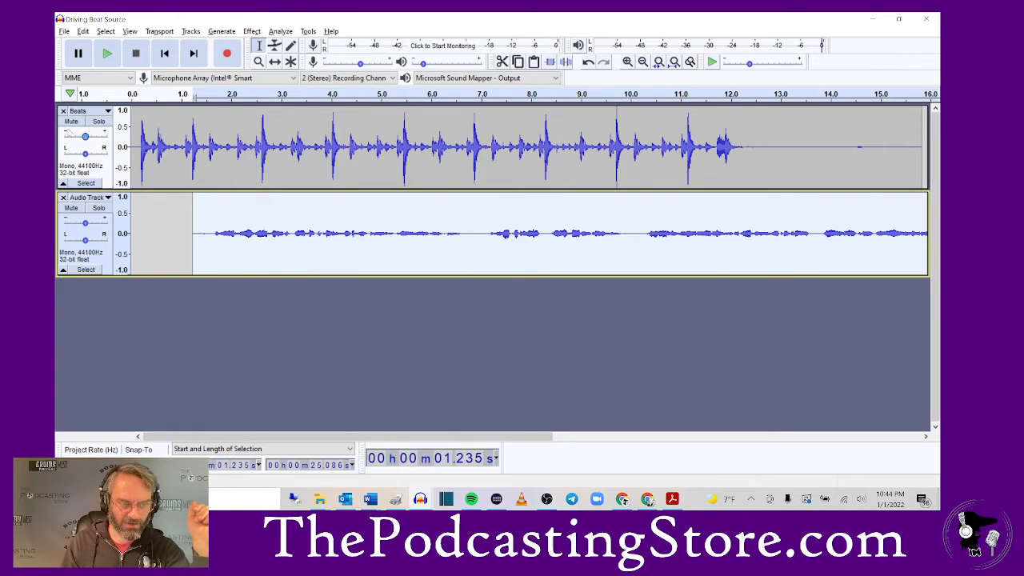
{"action": "left_click", "coordinate": [98, 208]}
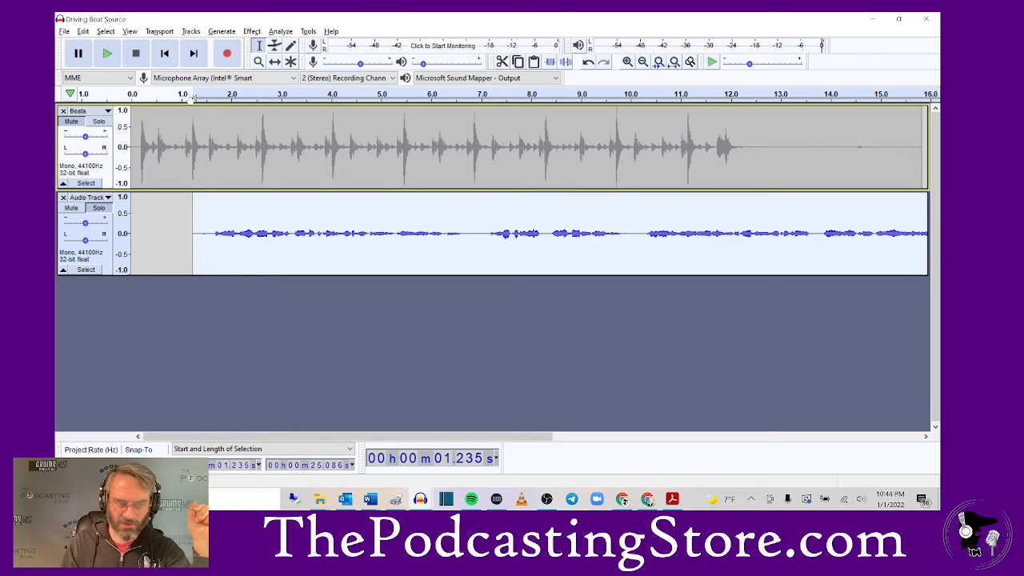
{"action": "left_click", "coordinate": [107, 52]}
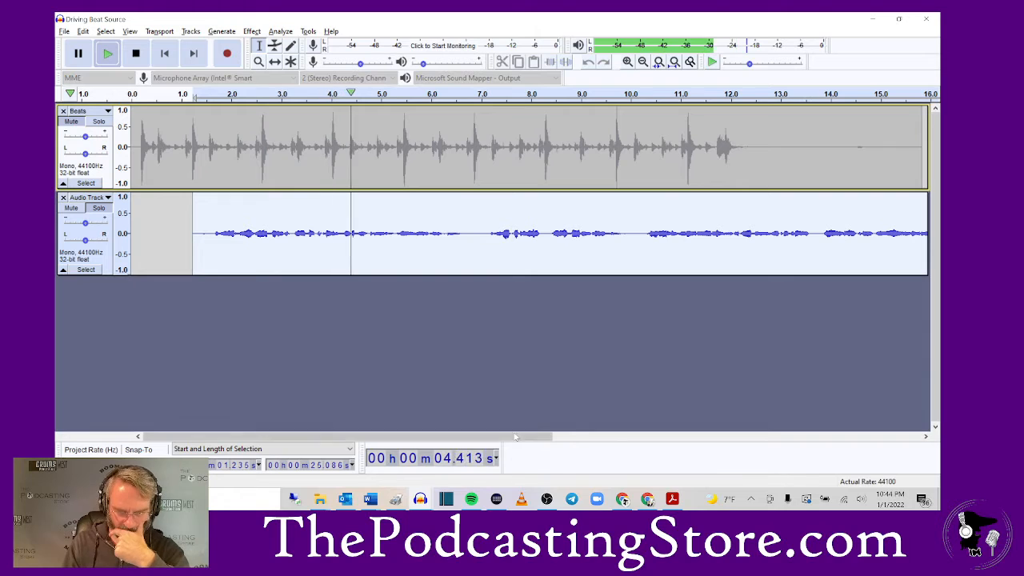
{"action": "left_click_drag", "start_coordinate": [517, 436], "coordinate": [620, 437]}
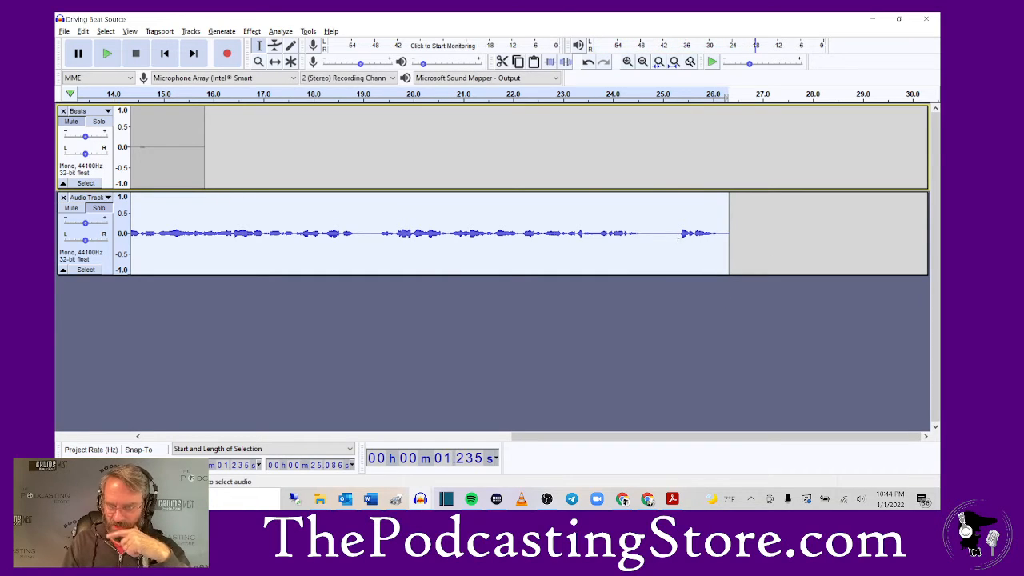
Step: Cut the roughly 0.4-second pause at about 24.8 s from the voice track
{"action": "left_click_drag", "start_coordinate": [673, 233], "coordinate": [652, 233]}
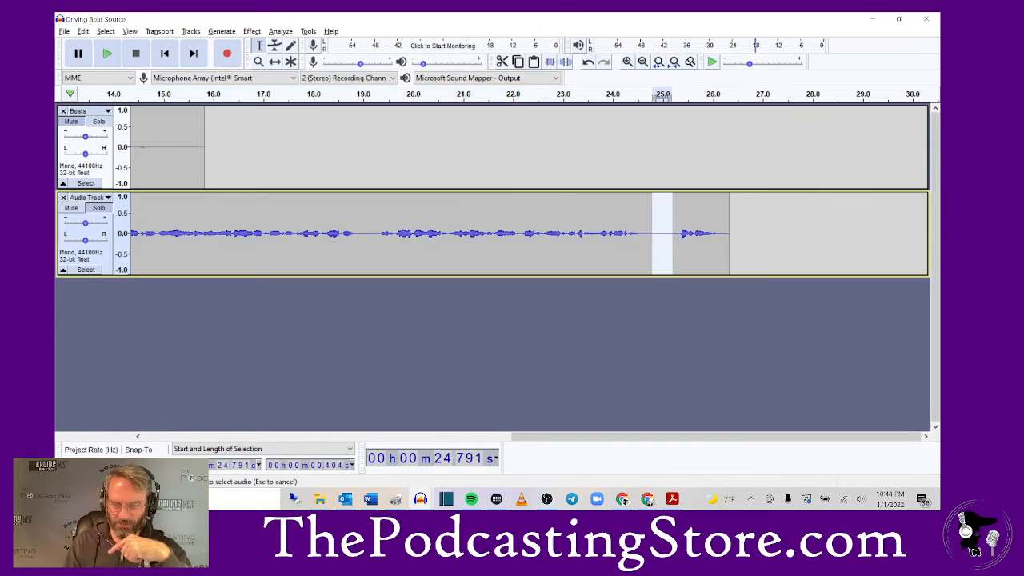
{"action": "key", "text": "Delete"}
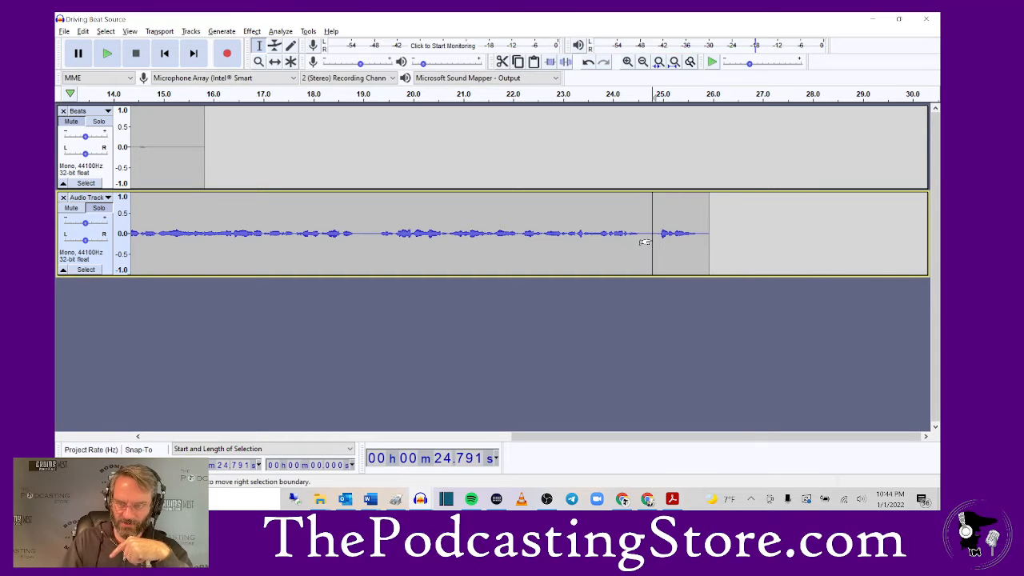
{"action": "left_click", "coordinate": [475, 437]}
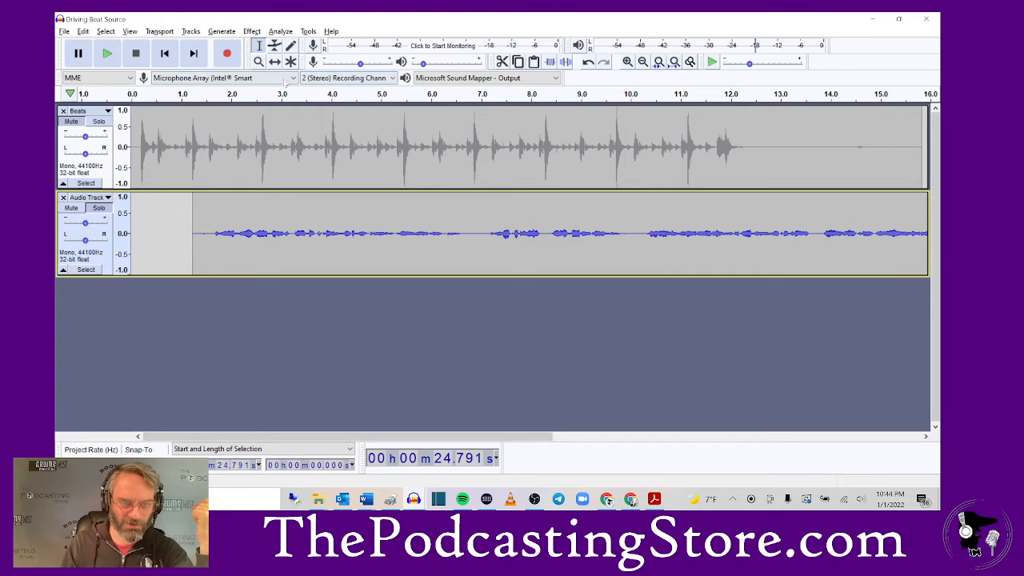
Step: Slide the Beats clip right to start around 15 s, zooming out to check both clips
{"action": "left_click_drag", "start_coordinate": [272, 148], "coordinate": [765, 453]}
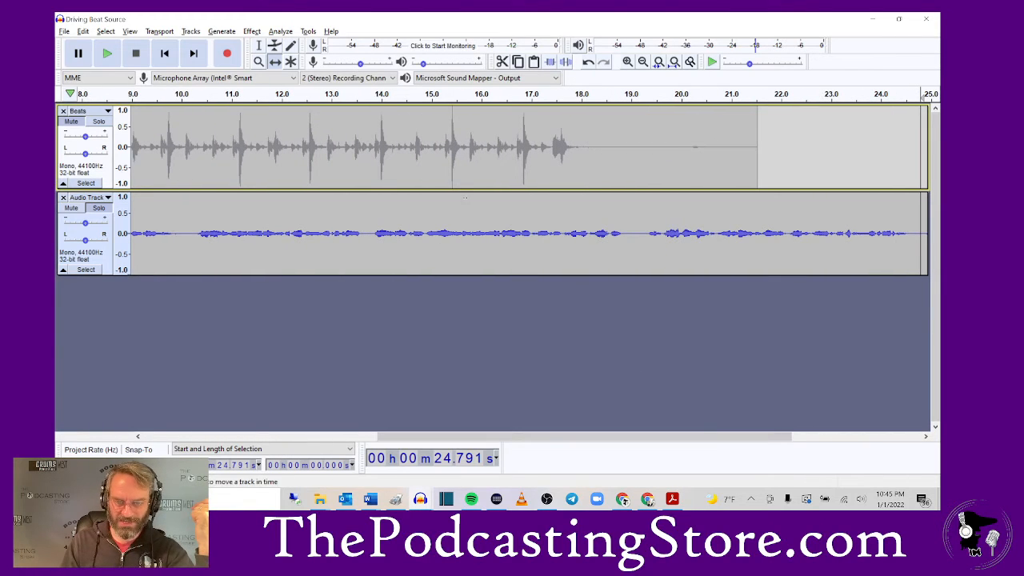
{"action": "left_click_drag", "start_coordinate": [508, 439], "coordinate": [650, 452]}
{"action": "left_click_drag", "start_coordinate": [447, 148], "coordinate": [722, 170]}
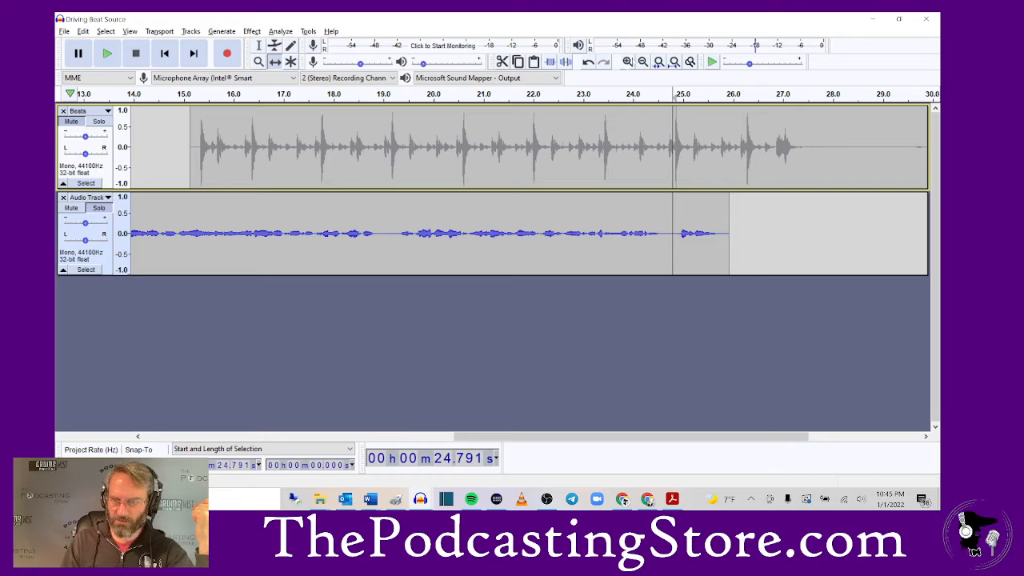
{"action": "left_click", "coordinate": [643, 63]}
{"action": "left_click", "coordinate": [642, 63]}
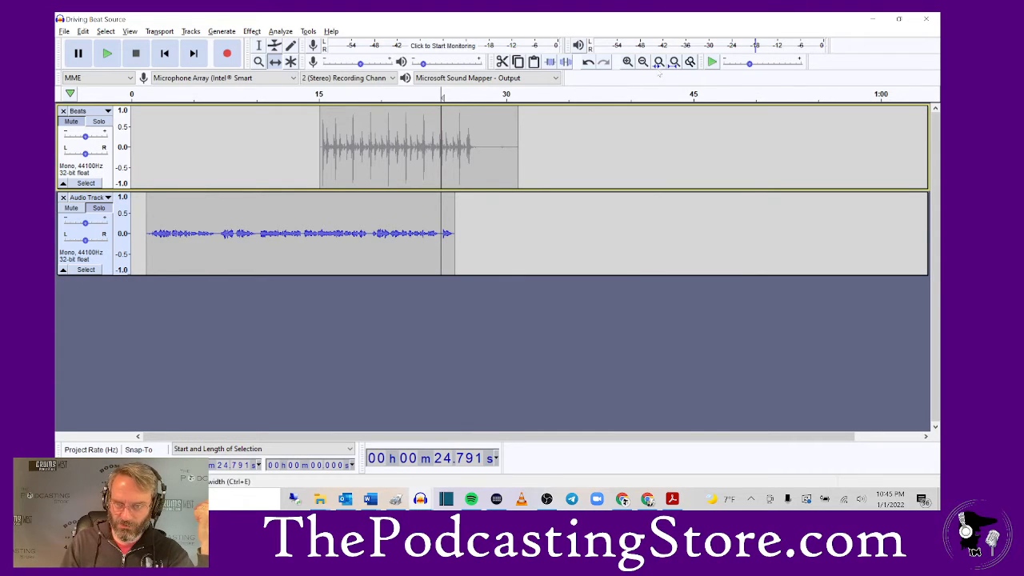
{"action": "left_click", "coordinate": [628, 64]}
{"action": "left_click", "coordinate": [628, 64]}
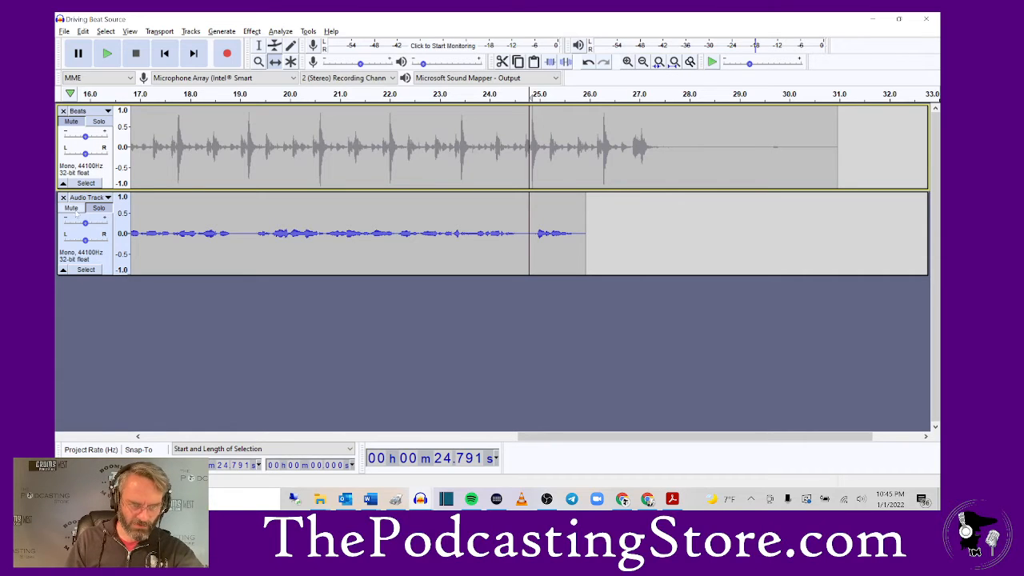
Step: Mute the voice and play the Beats track alone from about 18.4 s to check timing
{"action": "left_click", "coordinate": [78, 216]}
{"action": "left_click", "coordinate": [74, 130]}
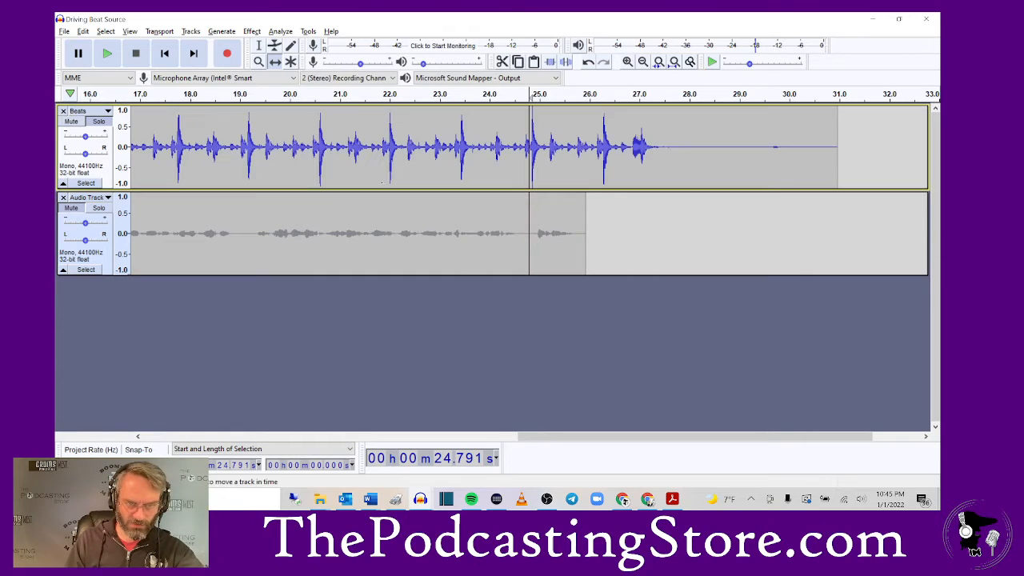
{"action": "left_click", "coordinate": [208, 96]}
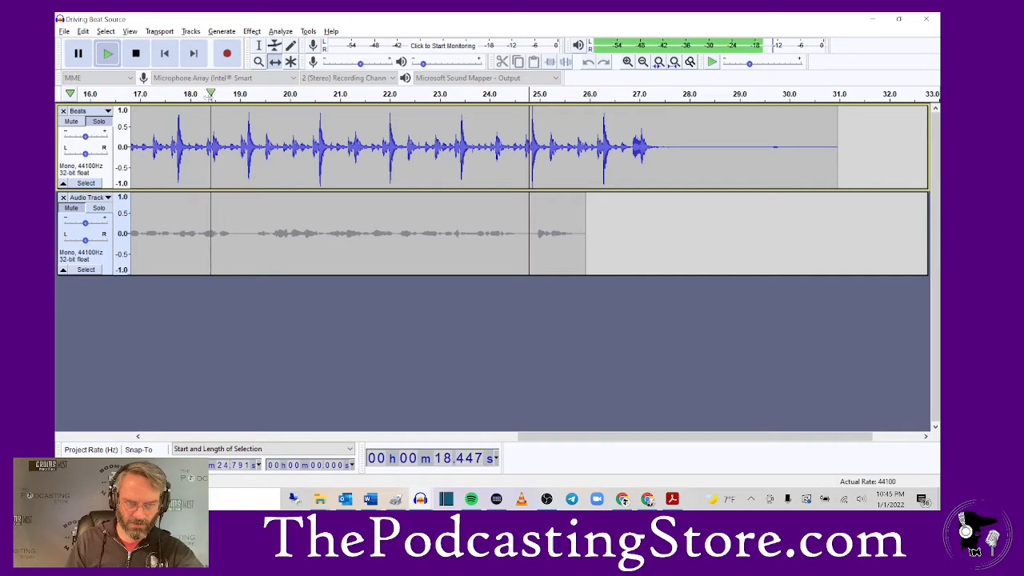
{"action": "left_click", "coordinate": [80, 54]}
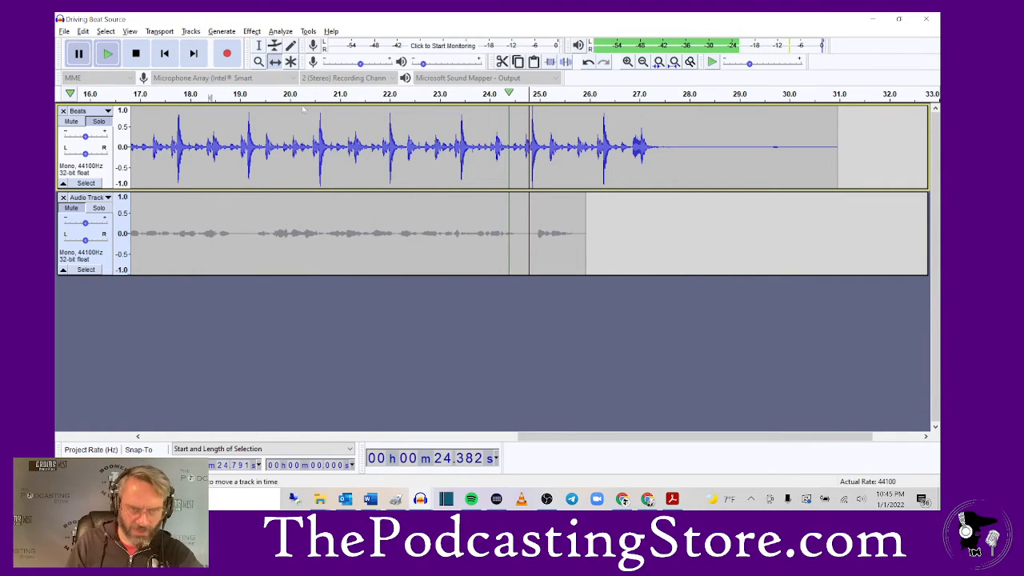
{"action": "left_click", "coordinate": [628, 62]}
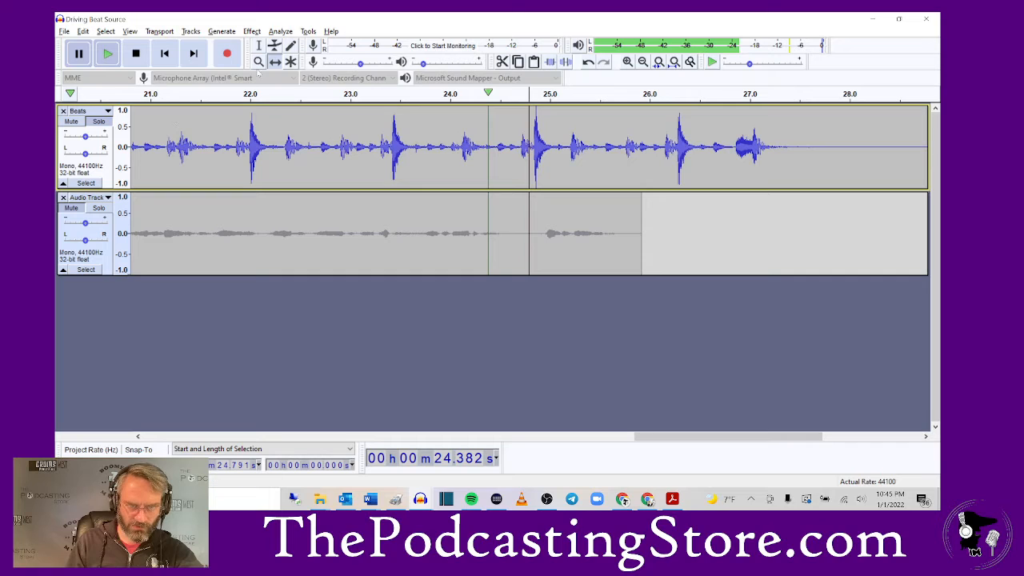
{"action": "left_click", "coordinate": [259, 46]}
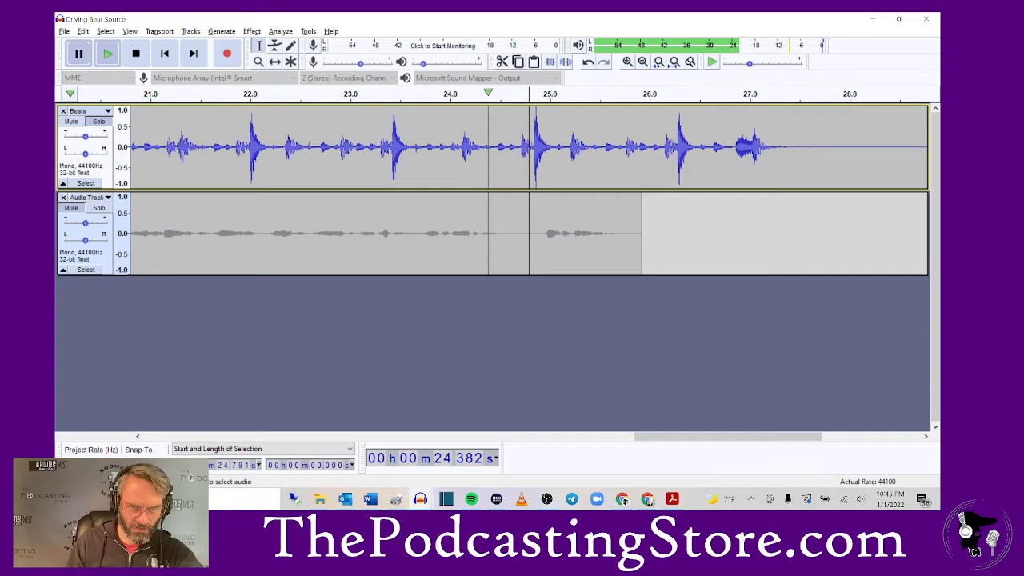
Step: Select the Beats stretch from about 21.3 s to 24.1 s, auditioning it after each adjustment
{"action": "left_click_drag", "start_coordinate": [178, 148], "coordinate": [380, 148]}
{"action": "left_click_drag", "start_coordinate": [380, 184], "coordinate": [324, 190]}
{"action": "left_click_drag", "start_coordinate": [348, 185], "coordinate": [354, 185]}
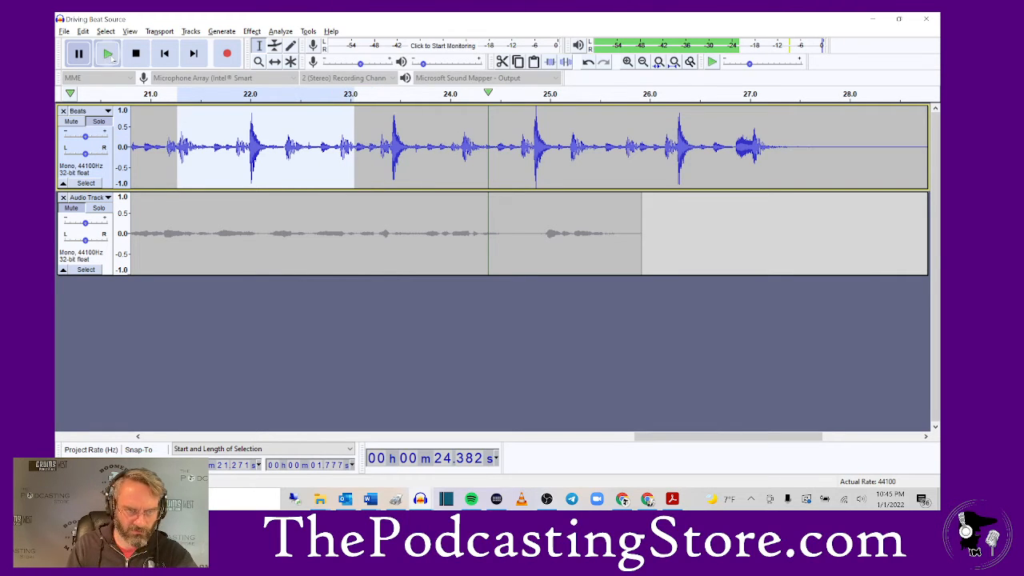
{"action": "left_click", "coordinate": [108, 54]}
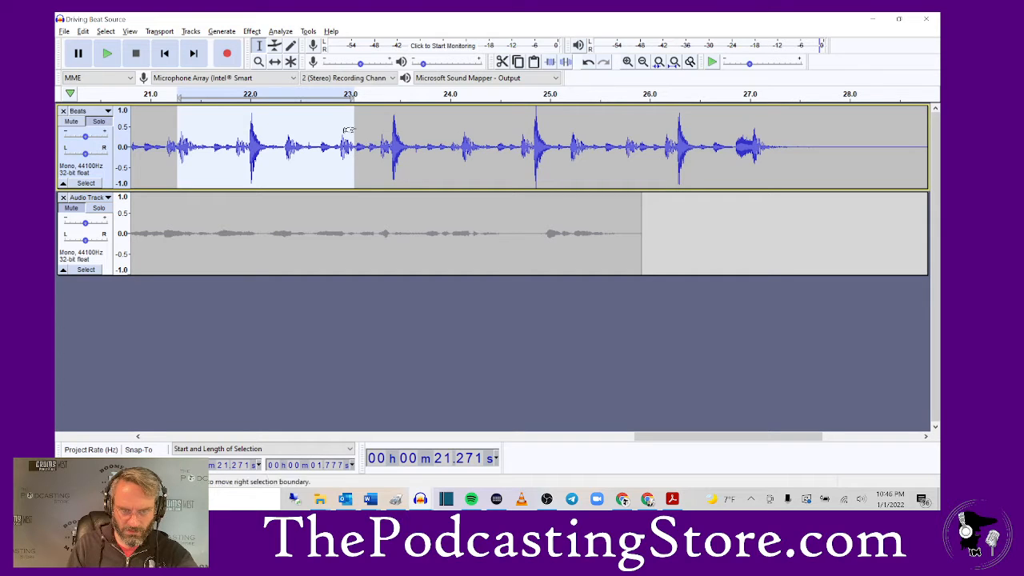
{"action": "left_click_drag", "start_coordinate": [347, 134], "coordinate": [372, 145]}
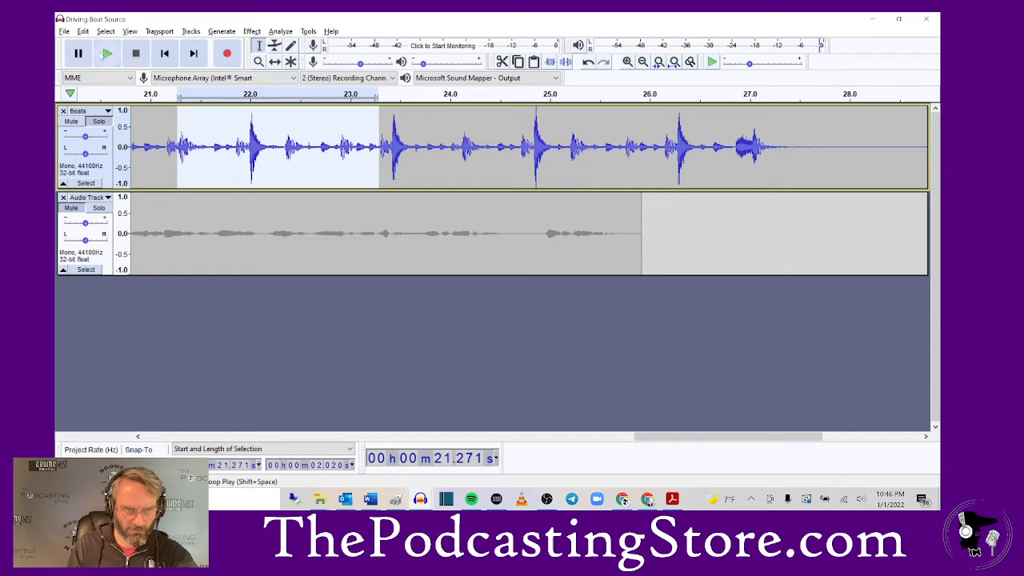
{"action": "left_click", "coordinate": [106, 54]}
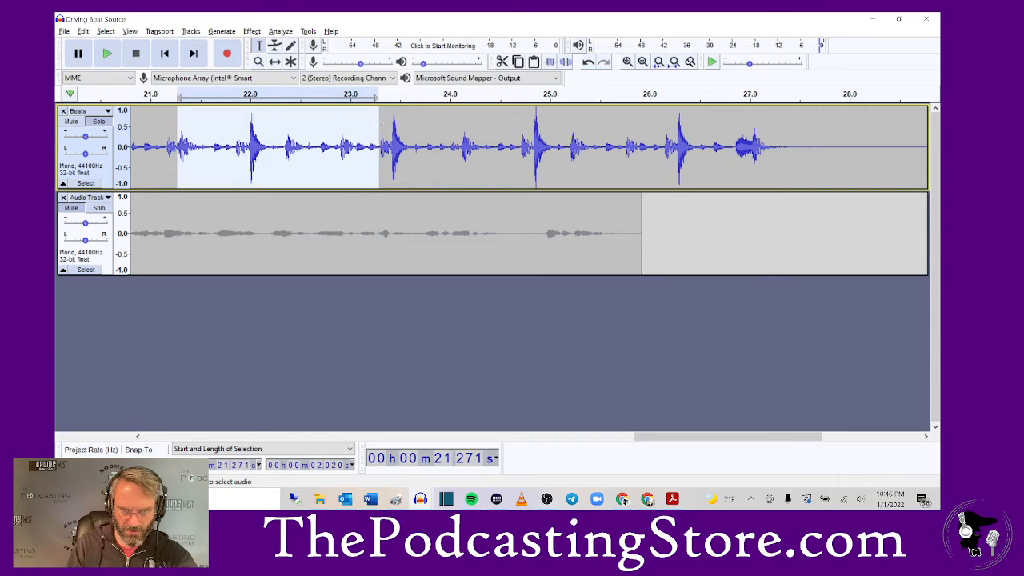
{"action": "left_click_drag", "start_coordinate": [380, 141], "coordinate": [460, 140]}
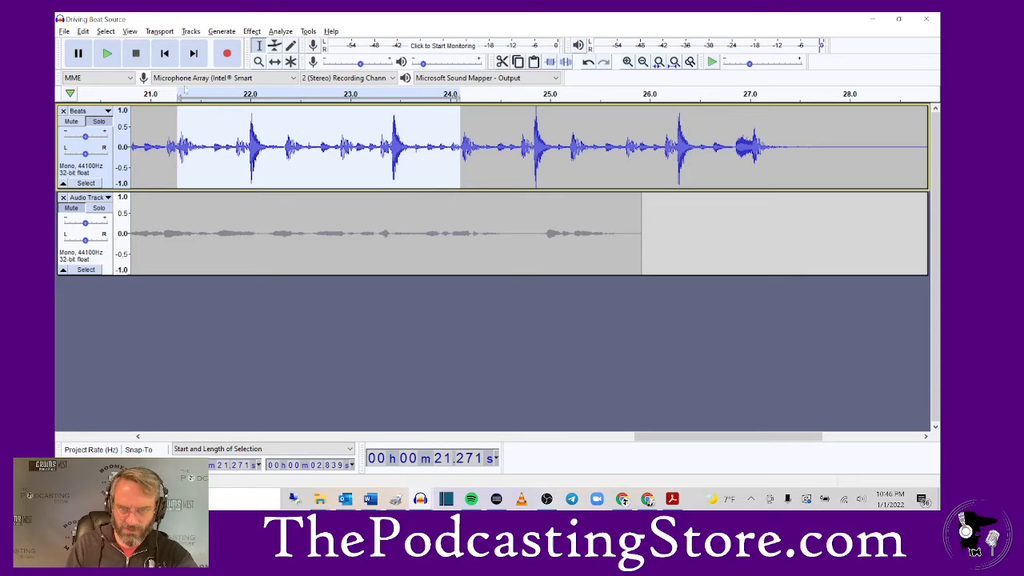
{"action": "left_click", "coordinate": [97, 52]}
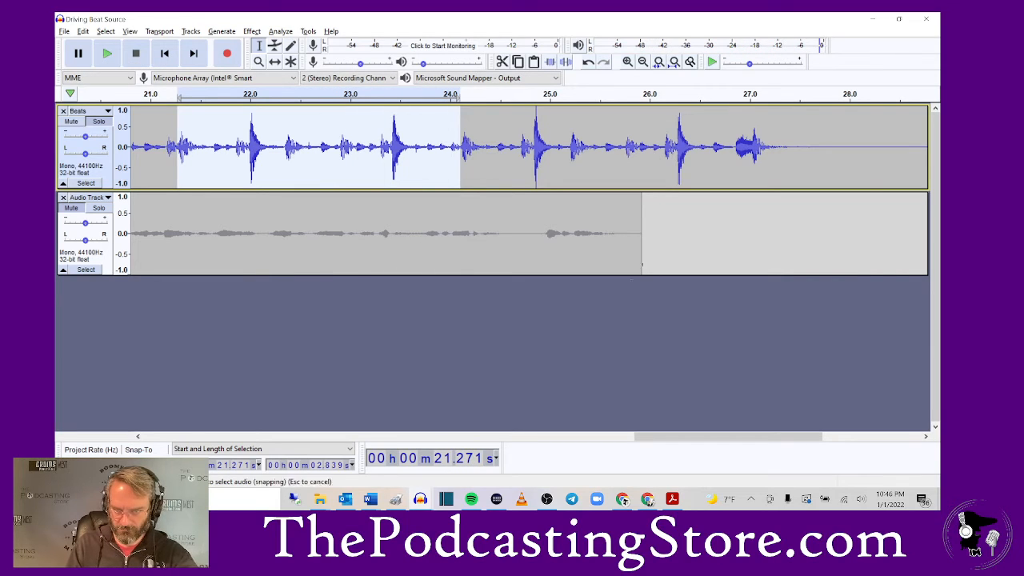
{"action": "left_click_drag", "start_coordinate": [766, 436], "coordinate": [708, 438]}
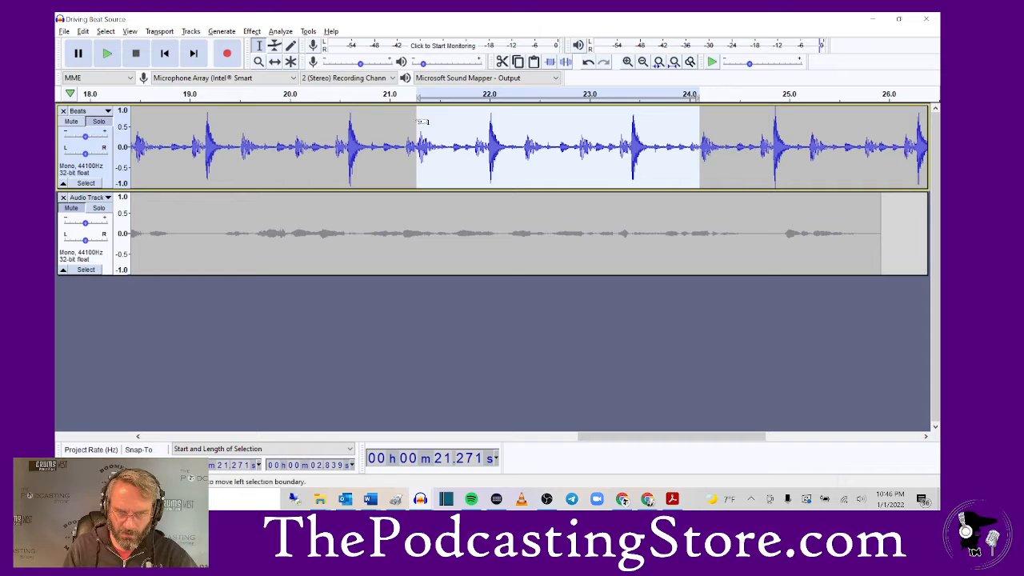
Step: Delete the roughly 2.3 s of beat between 18.97 s and 21.27 s
{"action": "left_click_drag", "start_coordinate": [422, 121], "coordinate": [336, 172]}
{"action": "left_click", "coordinate": [377, 128]}
{"action": "left_click", "coordinate": [430, 156]}
{"action": "left_click_drag", "start_coordinate": [473, 438], "coordinate": [613, 477]}
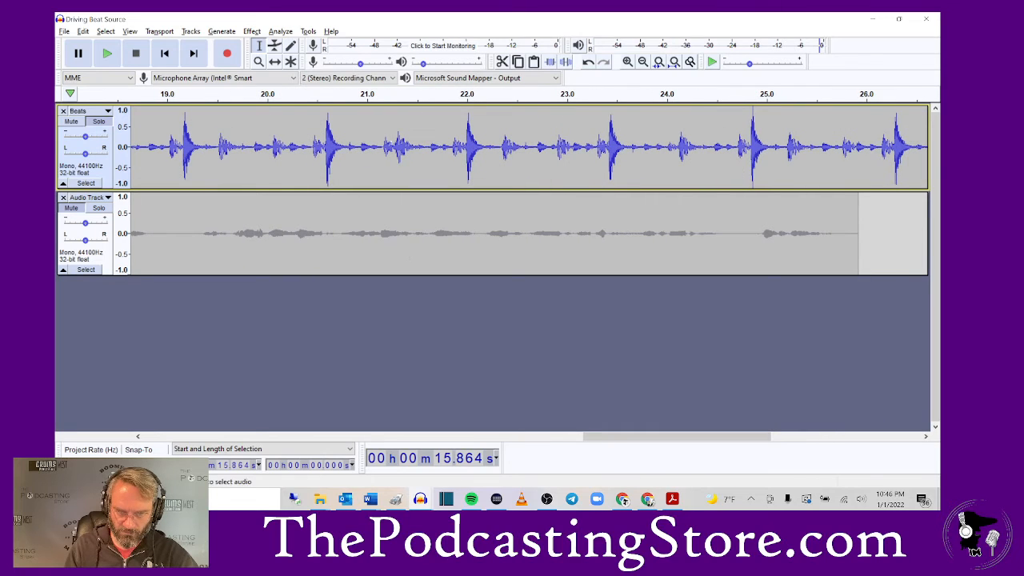
{"action": "left_click", "coordinate": [391, 147]}
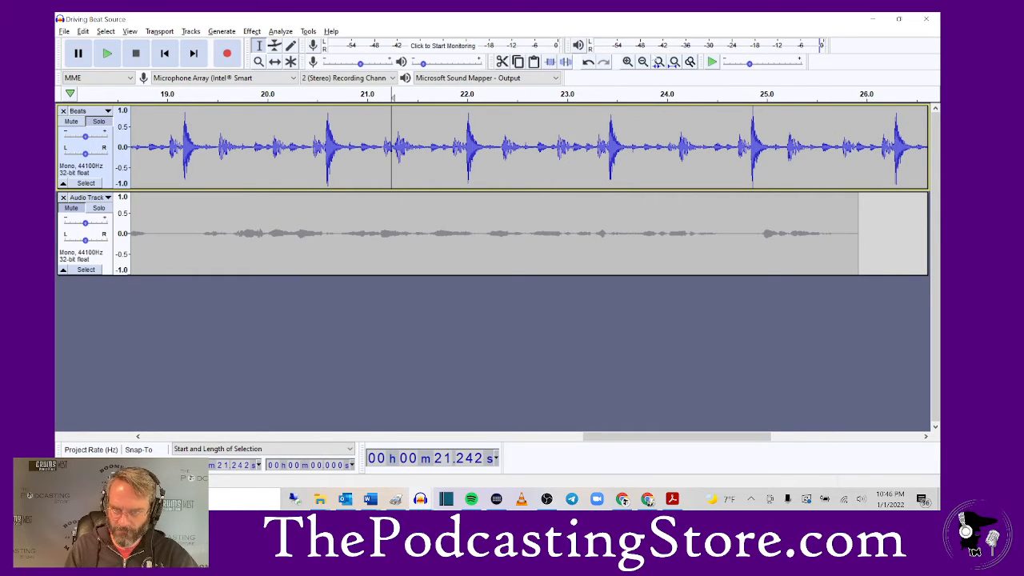
{"action": "left_click", "coordinate": [627, 61]}
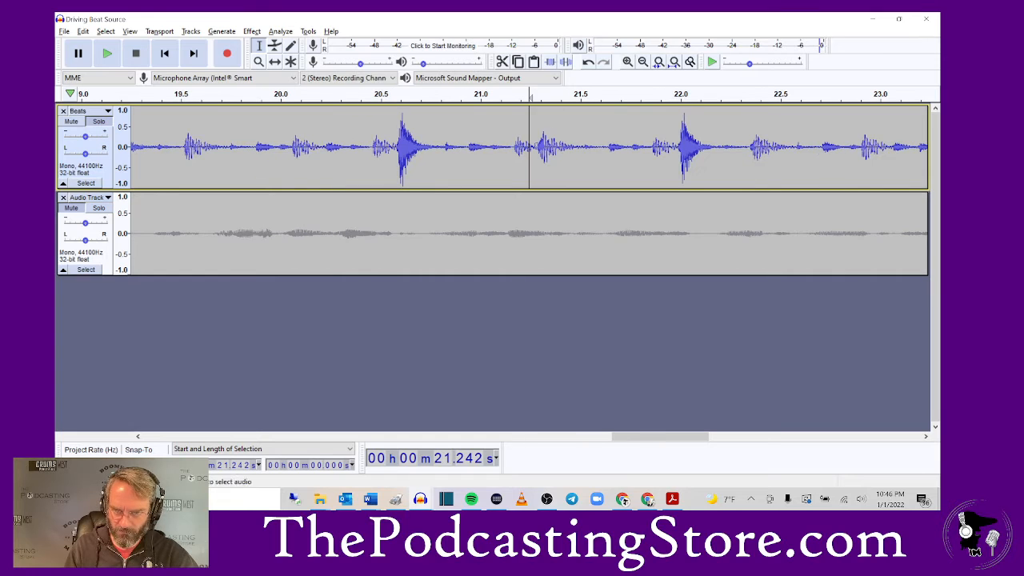
{"action": "left_click_drag", "start_coordinate": [535, 148], "coordinate": [57, 196]}
{"action": "key", "text": "Delete"}
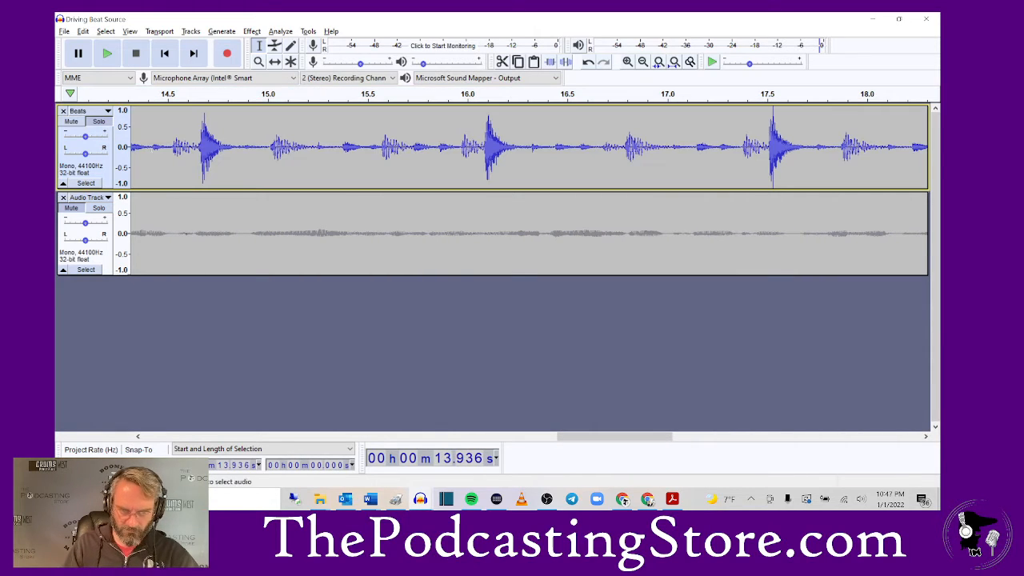
Step: Paste the 2.84-second beat loop at 12.82 s and scroll through to check it
{"action": "left_click_drag", "start_coordinate": [566, 436], "coordinate": [449, 436]}
{"action": "left_click_drag", "start_coordinate": [460, 475], "coordinate": [480, 483]}
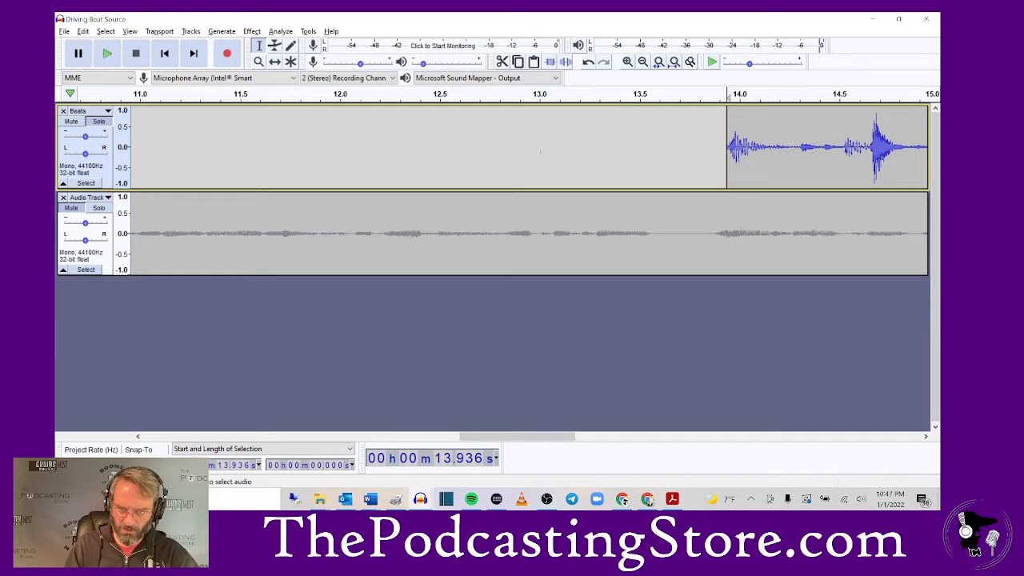
{"action": "left_click", "coordinate": [504, 183]}
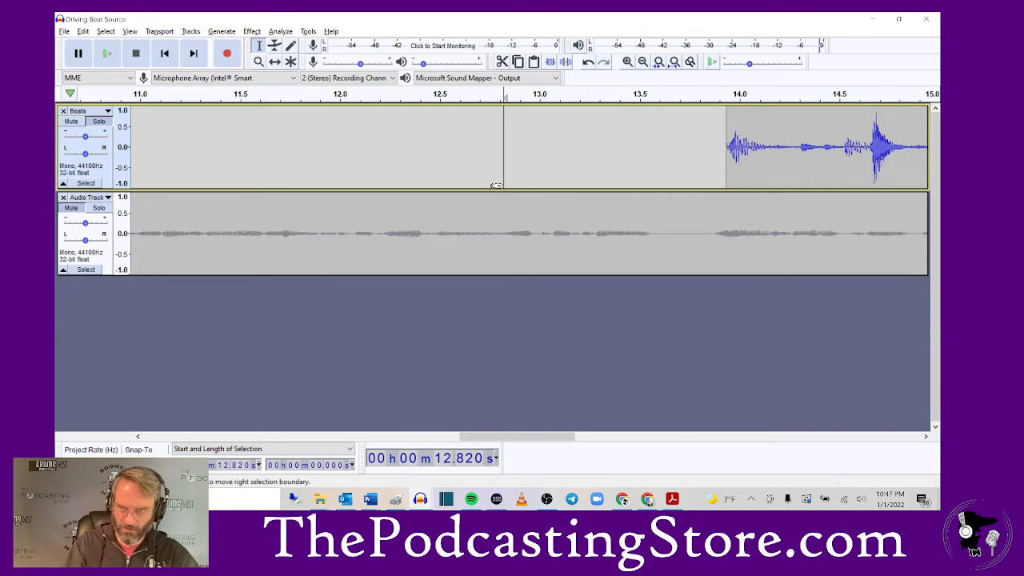
{"action": "key", "text": "ctrl+v"}
{"action": "left_click_drag", "start_coordinate": [547, 437], "coordinate": [625, 483]}
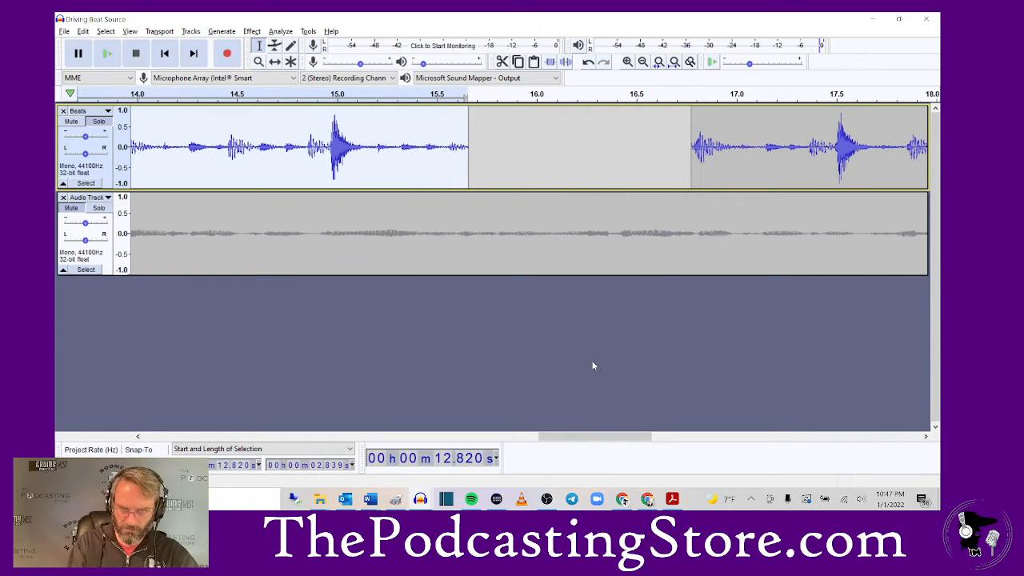
{"action": "key", "text": "Return"}
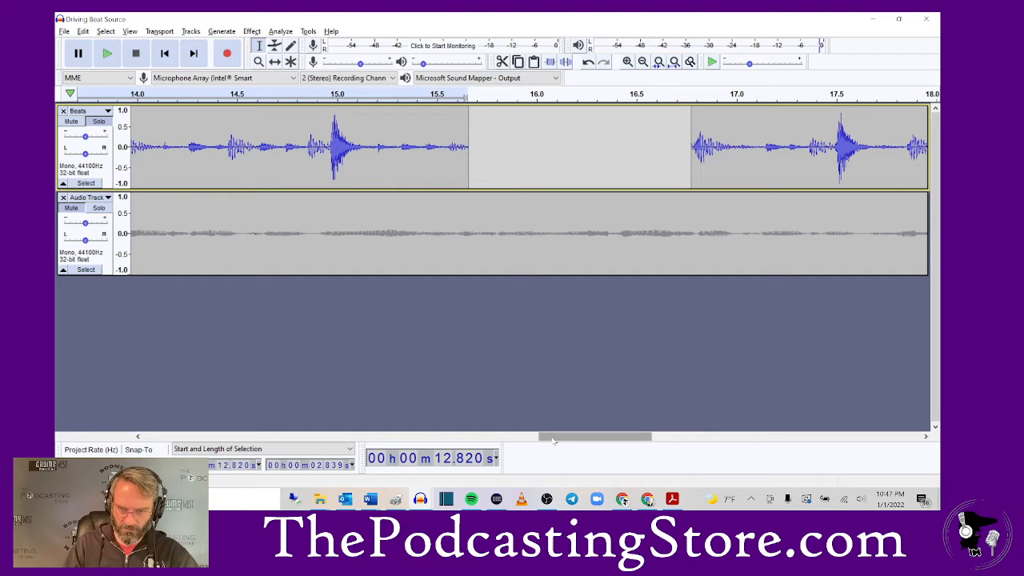
{"action": "left_click", "coordinate": [445, 443]}
{"action": "left_click_drag", "start_coordinate": [453, 449], "coordinate": [571, 453]}
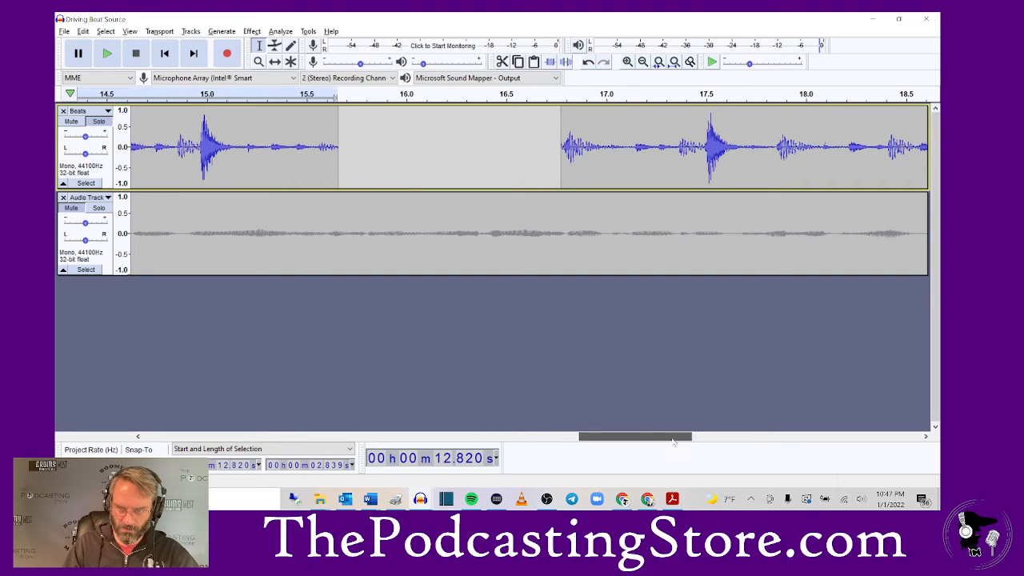
{"action": "left_click", "coordinate": [739, 446]}
{"action": "left_click_drag", "start_coordinate": [788, 463], "coordinate": [822, 459]}
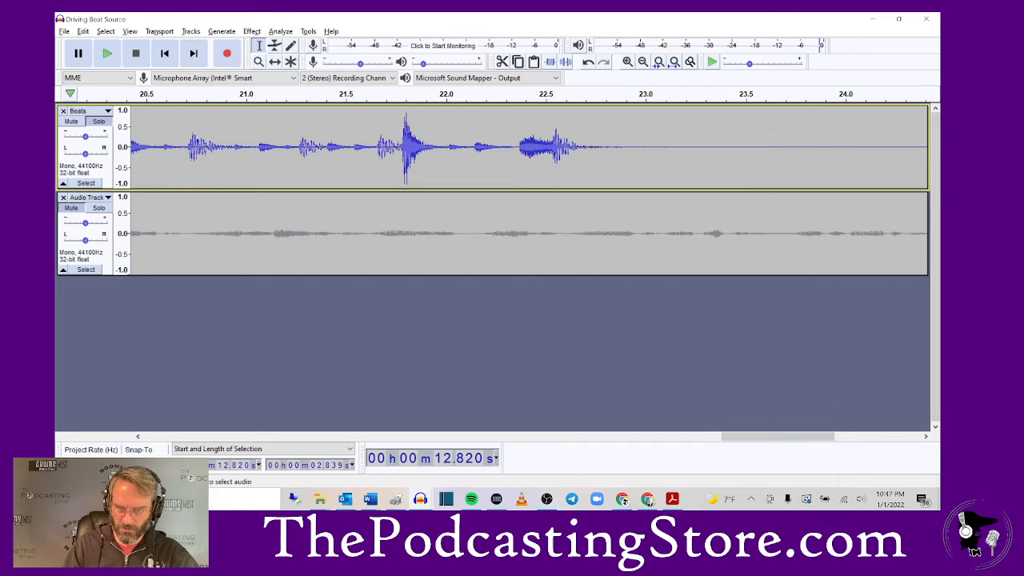
Step: Delete the Beats track's last 3.47 seconds, from 23.0 s to the end
{"action": "left_click_drag", "start_coordinate": [752, 436], "coordinate": [795, 436]}
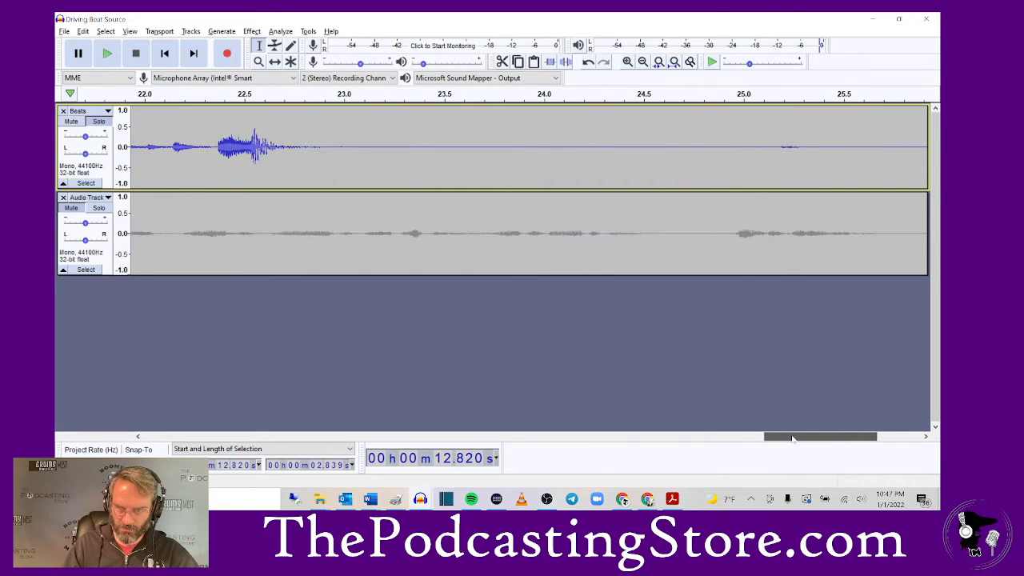
{"action": "left_click_drag", "start_coordinate": [379, 108], "coordinate": [864, 160]}
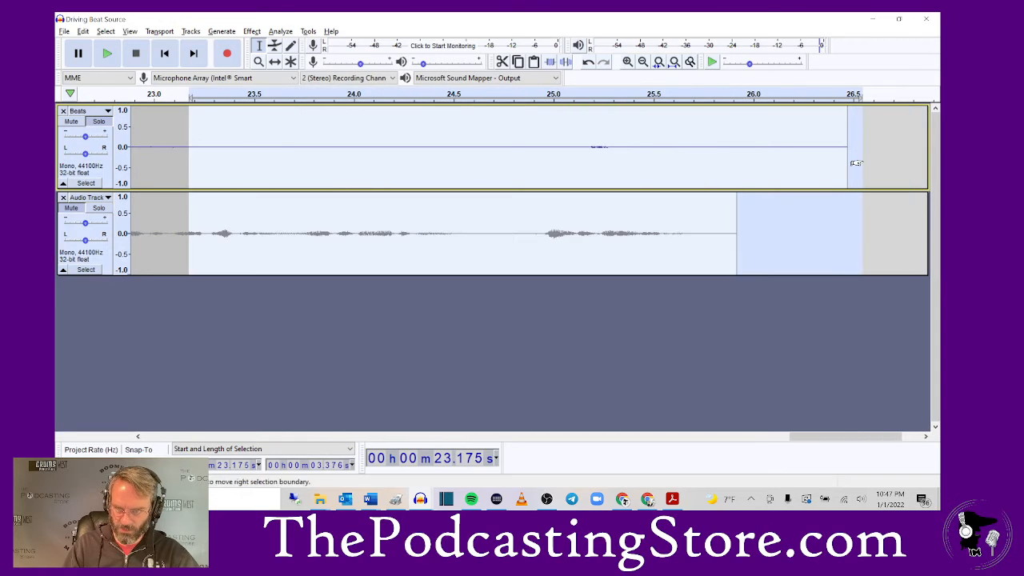
{"action": "left_click", "coordinate": [205, 136]}
{"action": "left_click_drag", "start_coordinate": [173, 136], "coordinate": [850, 164]}
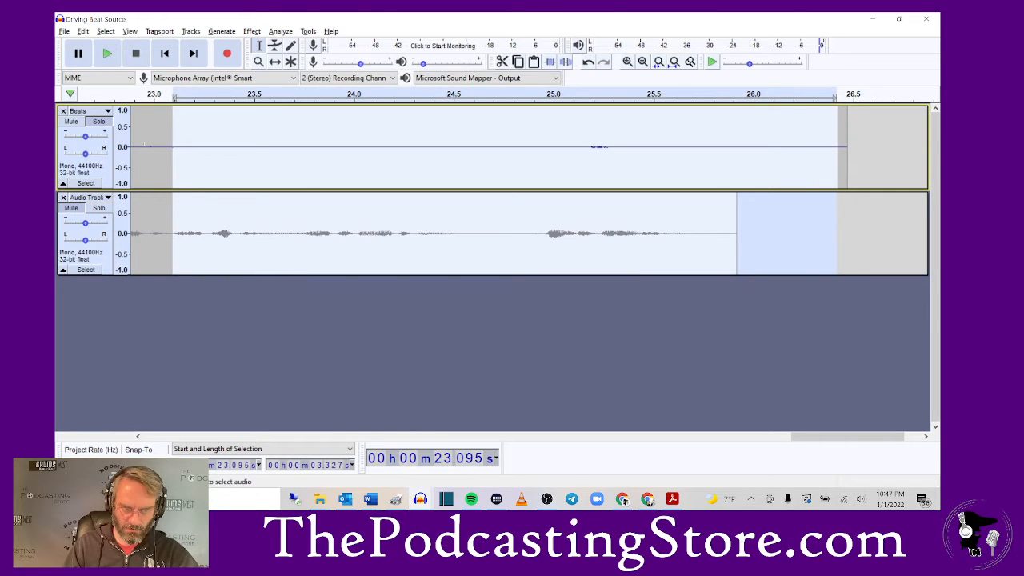
{"action": "left_click", "coordinate": [144, 146]}
{"action": "left_click_drag", "start_coordinate": [155, 147], "coordinate": [845, 144]}
{"action": "key", "text": "Delete"}
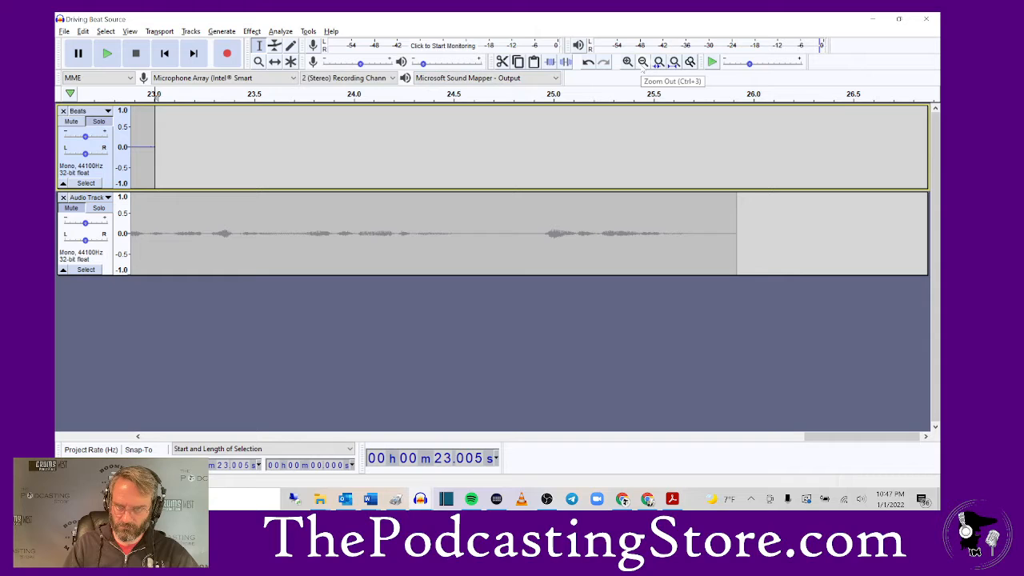
Step: Zoom out and slide the later beat clip further right with Time Shift
{"action": "left_click", "coordinate": [642, 62]}
{"action": "left_click", "coordinate": [642, 61]}
{"action": "left_click", "coordinate": [643, 62]}
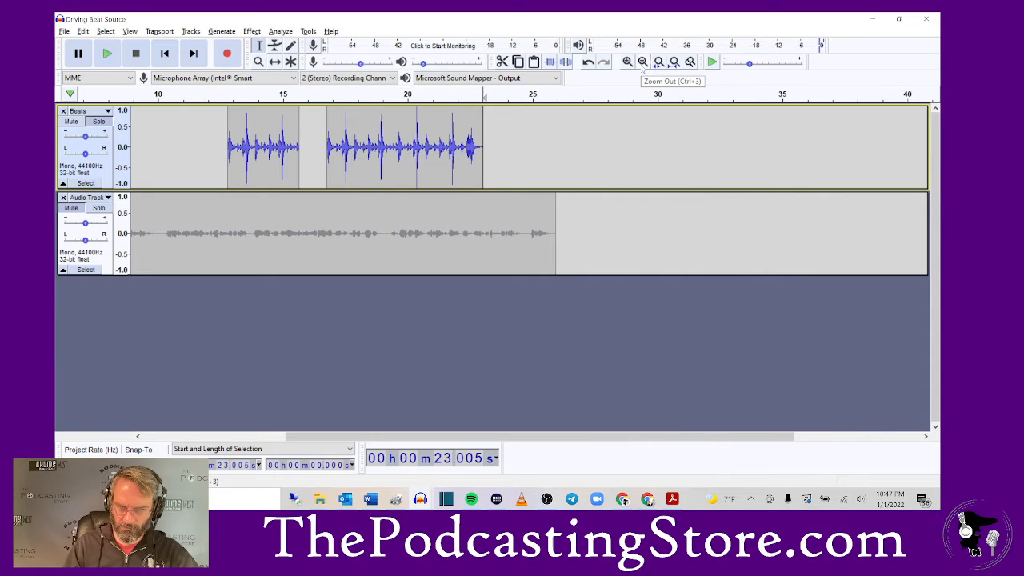
{"action": "left_click_drag", "start_coordinate": [415, 152], "coordinate": [446, 152]}
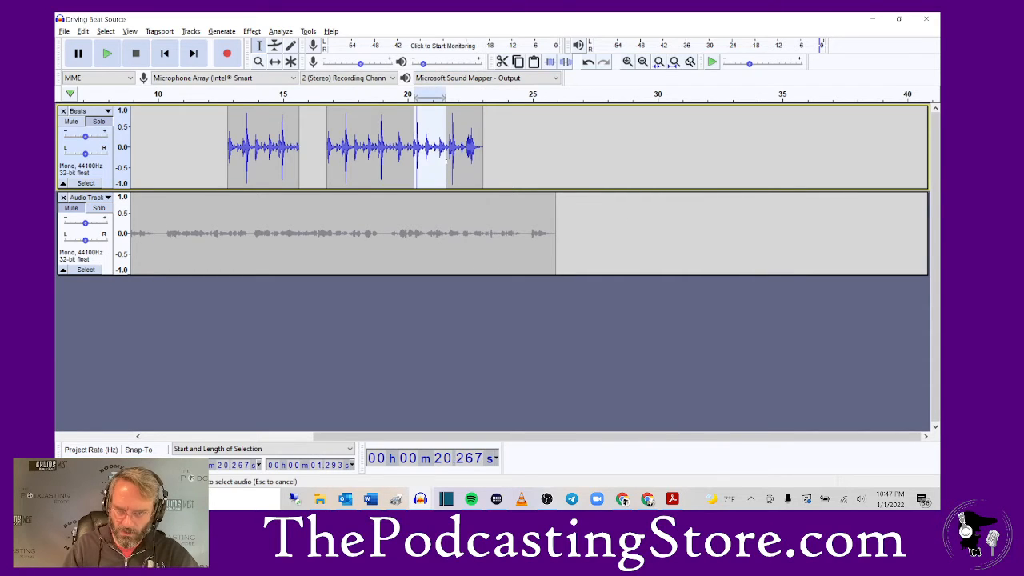
{"action": "left_click", "coordinate": [274, 63]}
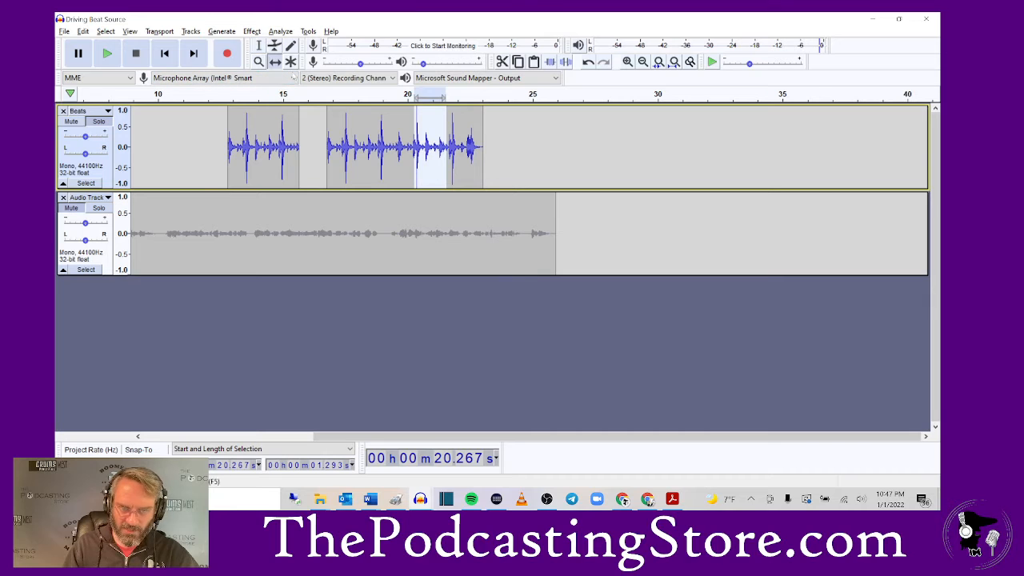
{"action": "left_click_drag", "start_coordinate": [372, 159], "coordinate": [478, 168]}
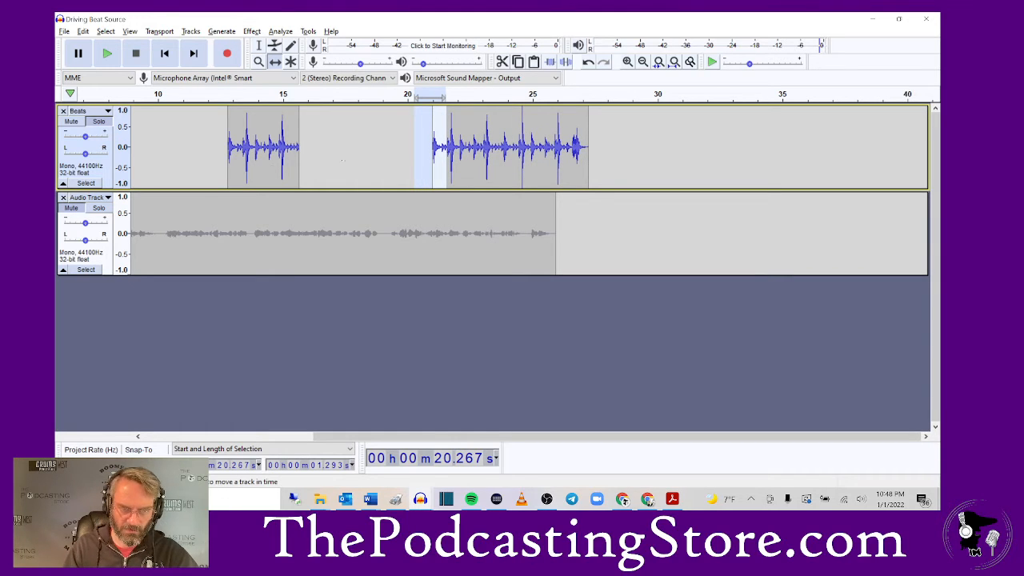
{"action": "left_click", "coordinate": [259, 46]}
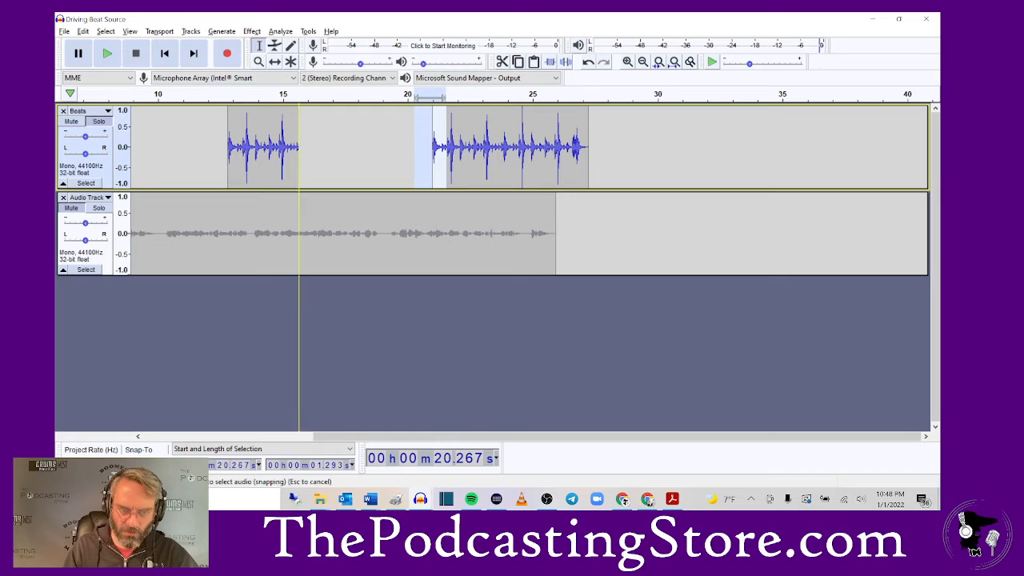
Step: Move the 2.84-second beat loop to start at 18.16 s, against the main clip
{"action": "left_click_drag", "start_coordinate": [299, 153], "coordinate": [230, 160]}
{"action": "left_click", "coordinate": [276, 63]}
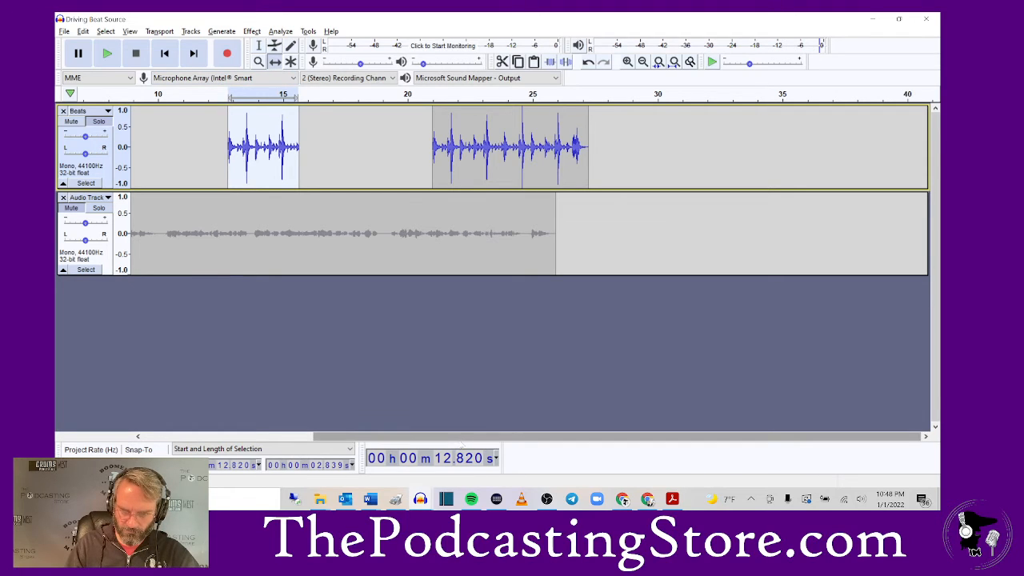
{"action": "left_click_drag", "start_coordinate": [272, 137], "coordinate": [407, 136]}
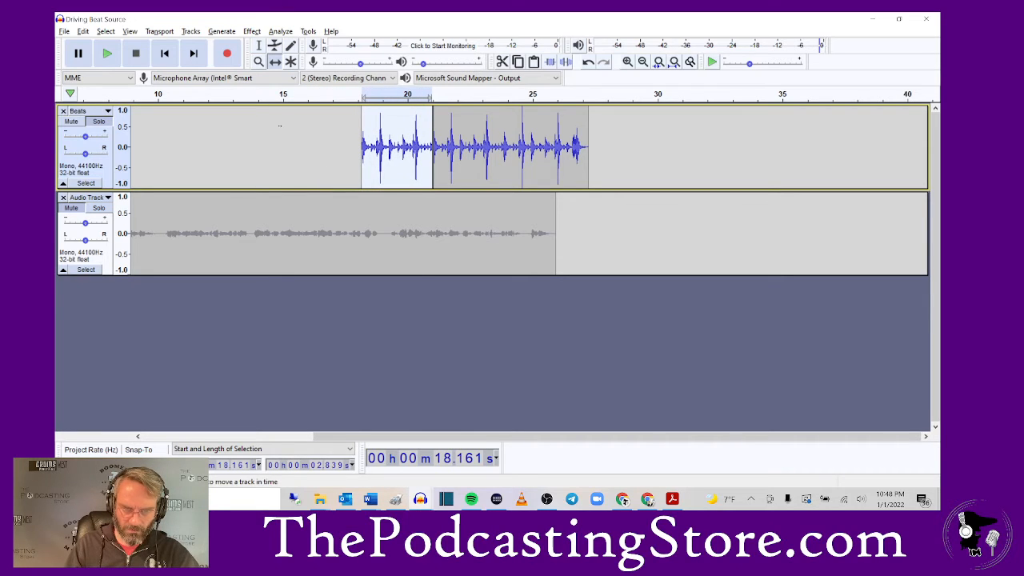
{"action": "key", "text": "F1"}
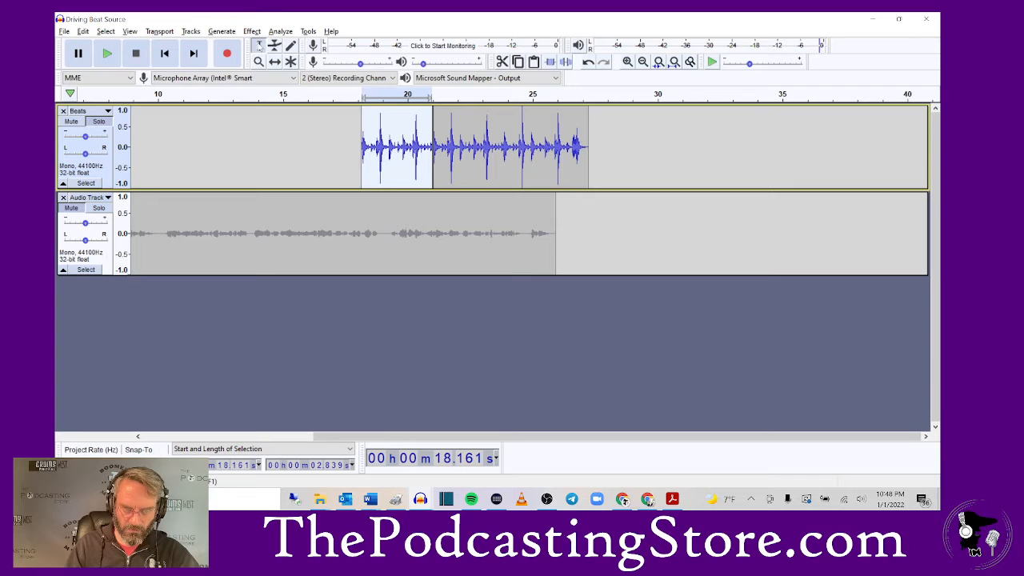
{"action": "left_click_drag", "start_coordinate": [394, 437], "coordinate": [223, 439]}
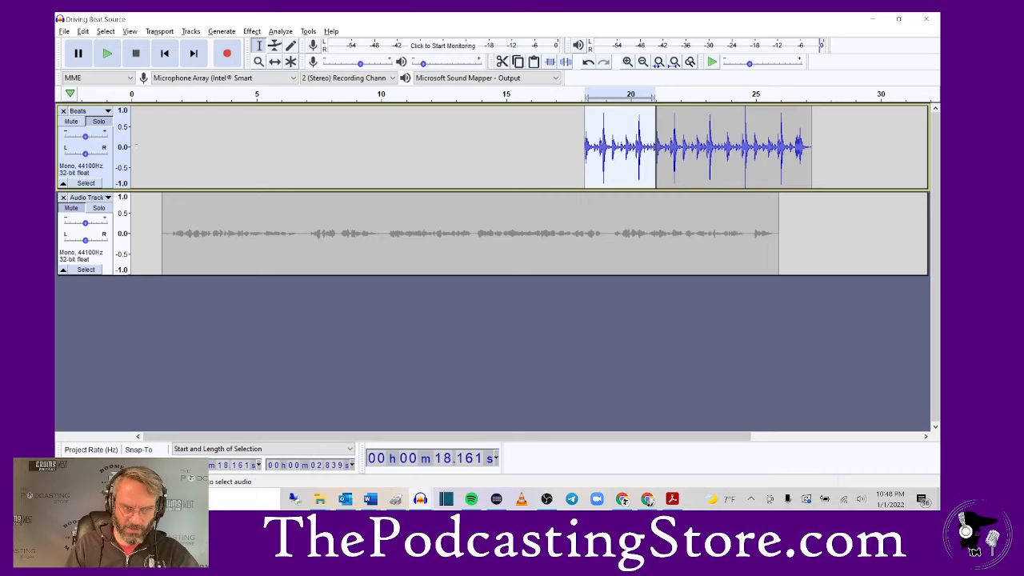
Step: Paste beat clips at the start of Beats and close the gap between them
{"action": "left_click_drag", "start_coordinate": [136, 147], "coordinate": [144, 147]}
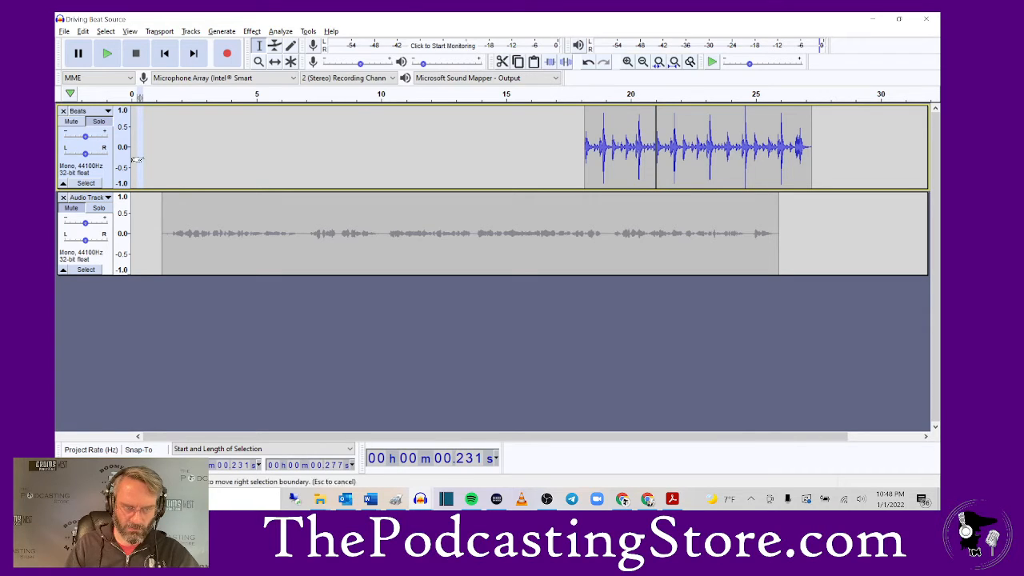
{"action": "left_click", "coordinate": [134, 138]}
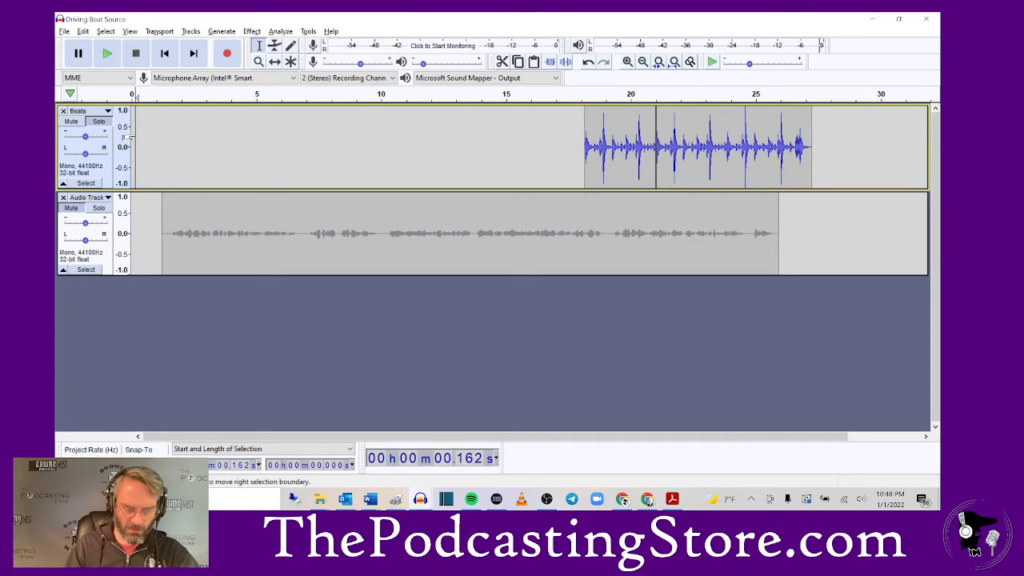
{"action": "key", "text": "ctrl+v"}
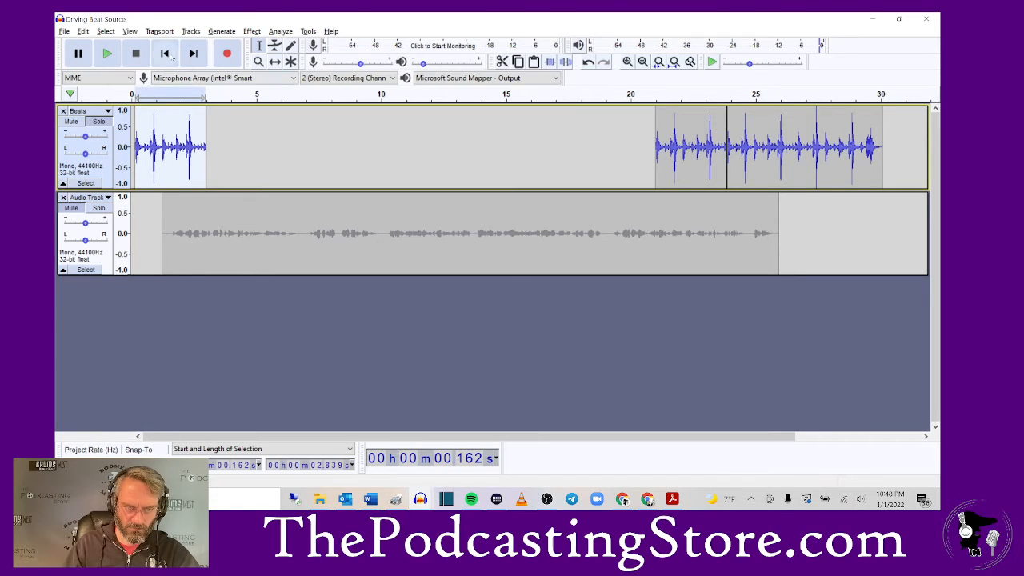
{"action": "left_click", "coordinate": [193, 52]}
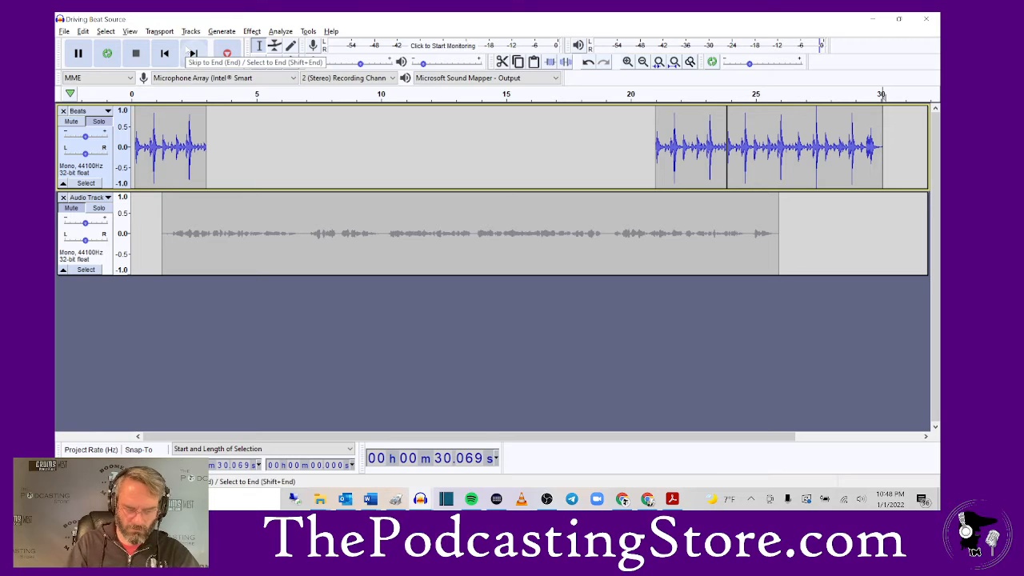
{"action": "key", "text": "ctrl+v"}
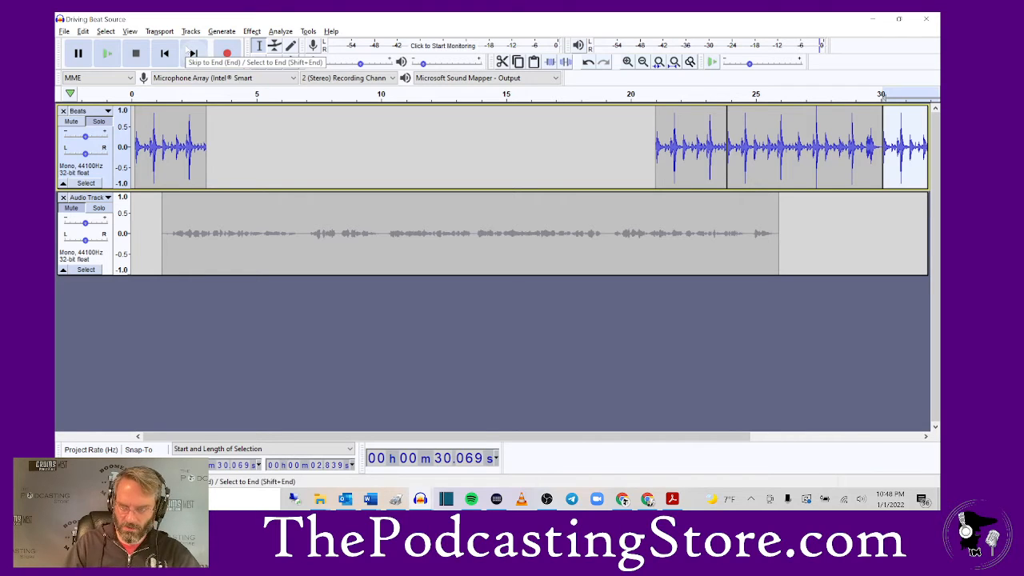
{"action": "key", "text": "ctrl+z"}
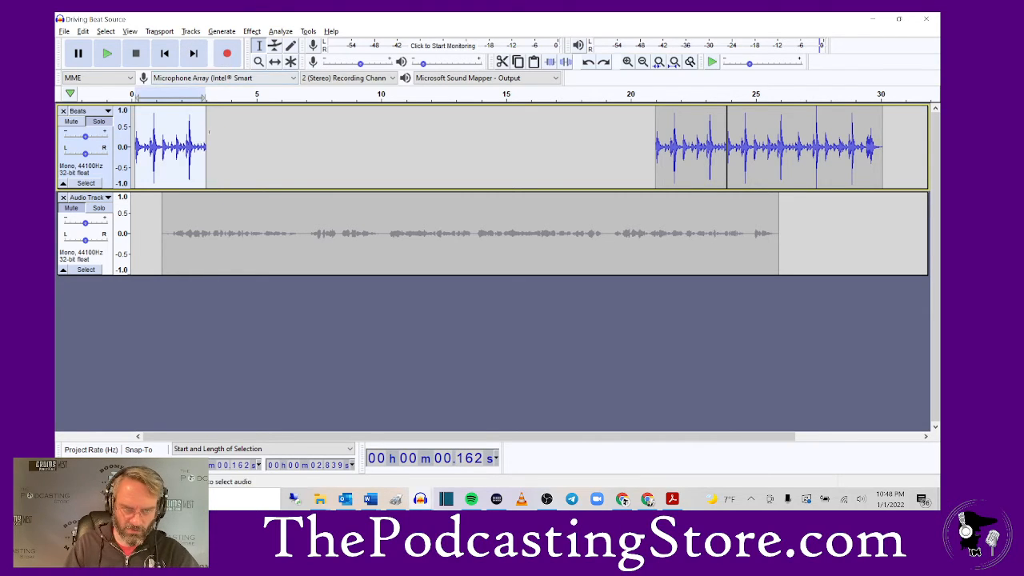
{"action": "left_click", "coordinate": [209, 132]}
{"action": "left_click", "coordinate": [170, 64]}
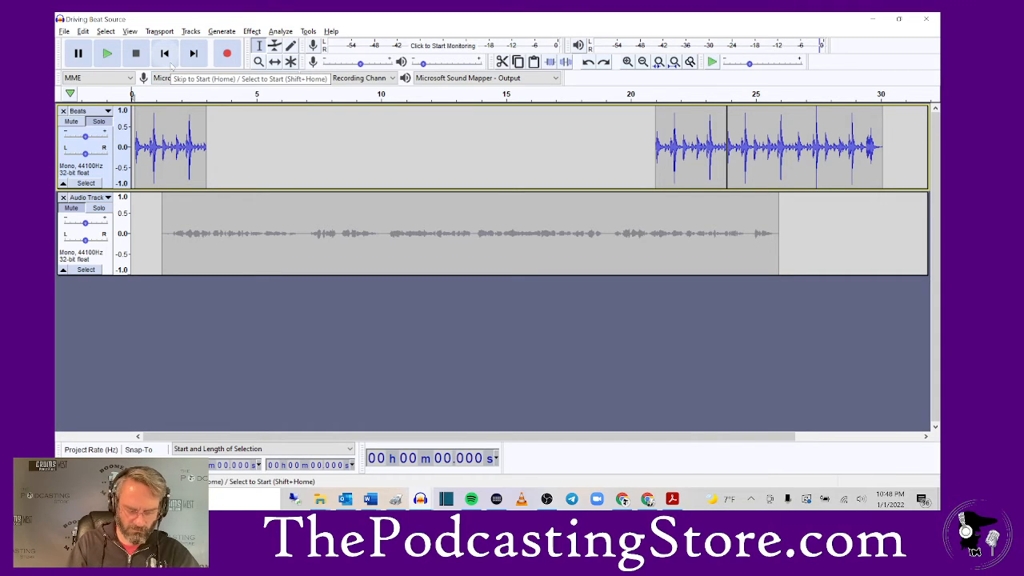
{"action": "key", "text": "ctrl+v"}
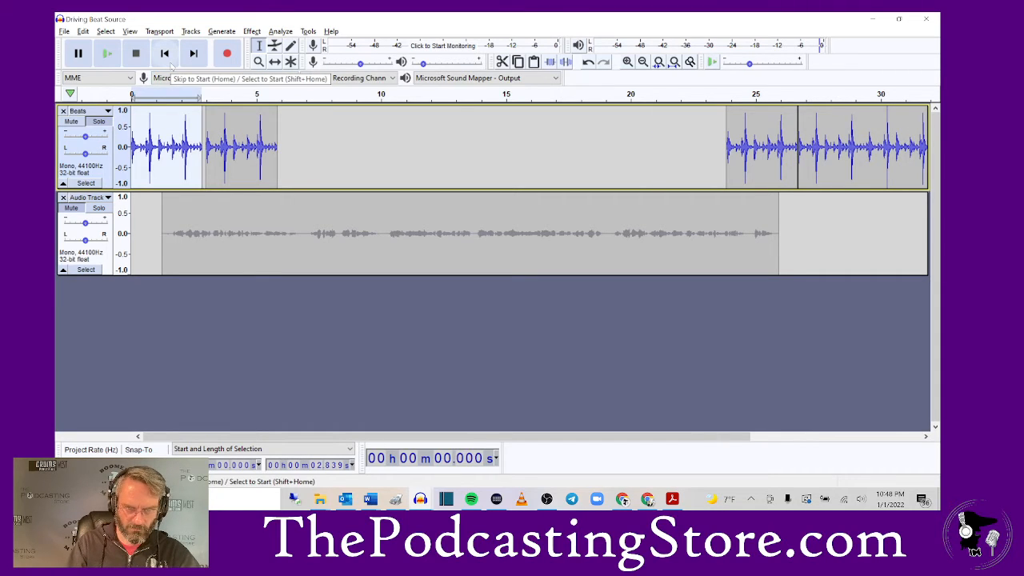
{"action": "left_click_drag", "start_coordinate": [244, 144], "coordinate": [237, 148]}
{"action": "left_click", "coordinate": [275, 62]}
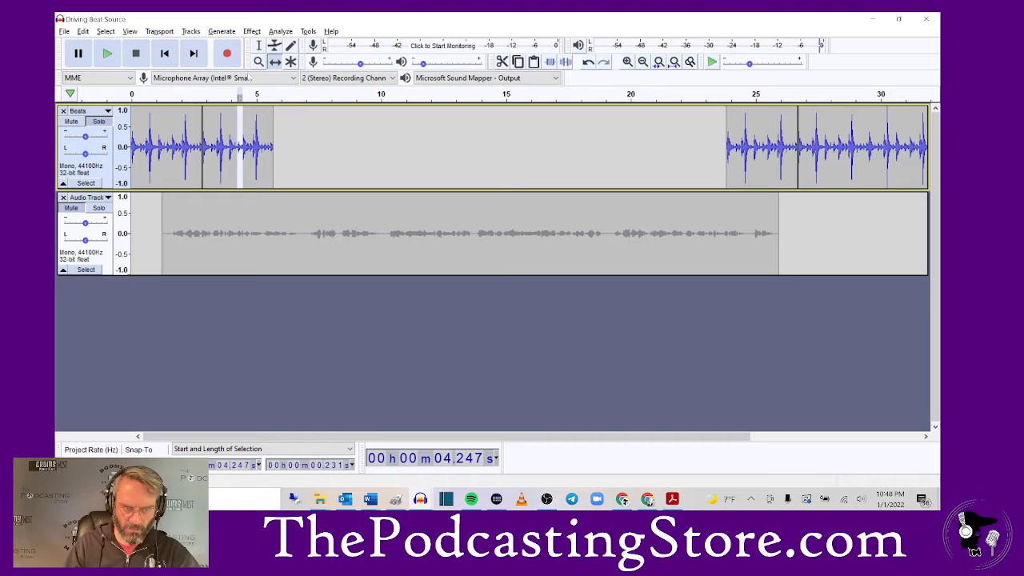
Step: Audition the beats from 5.7 s and paste another beat clip at 5.678 s
{"action": "key", "text": "End"}
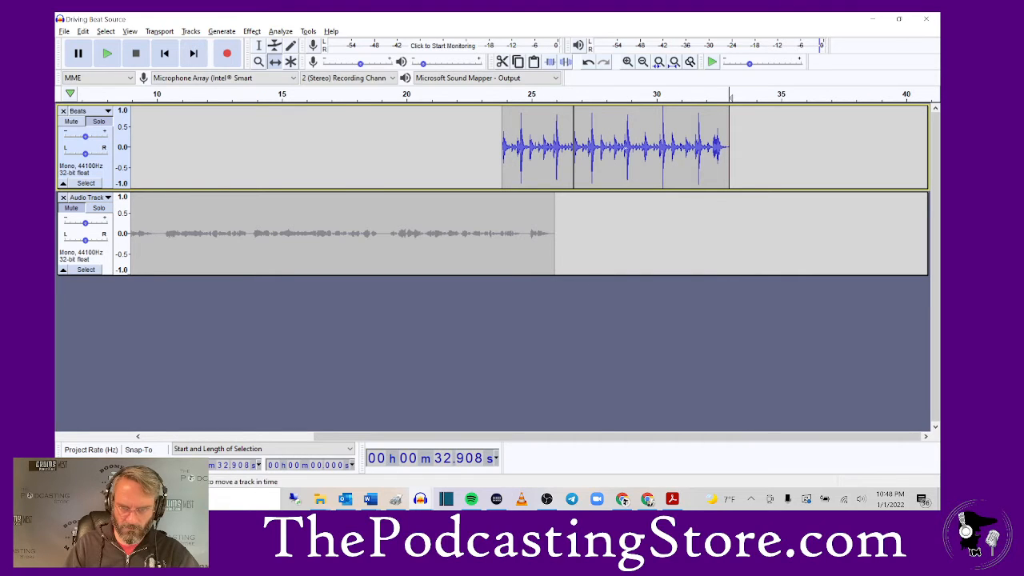
{"action": "left_click_drag", "start_coordinate": [493, 437], "coordinate": [307, 455]}
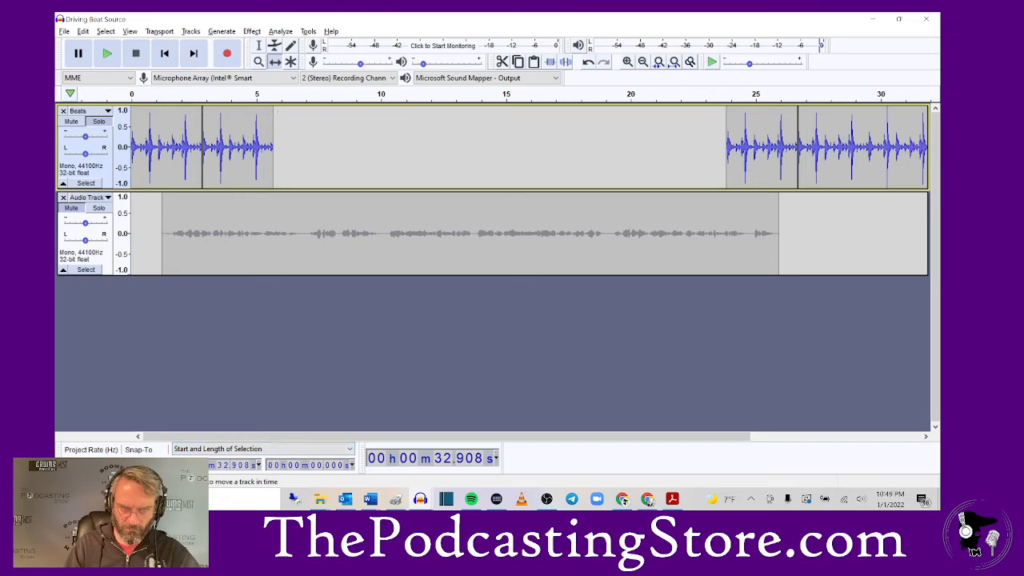
{"action": "left_click", "coordinate": [274, 108]}
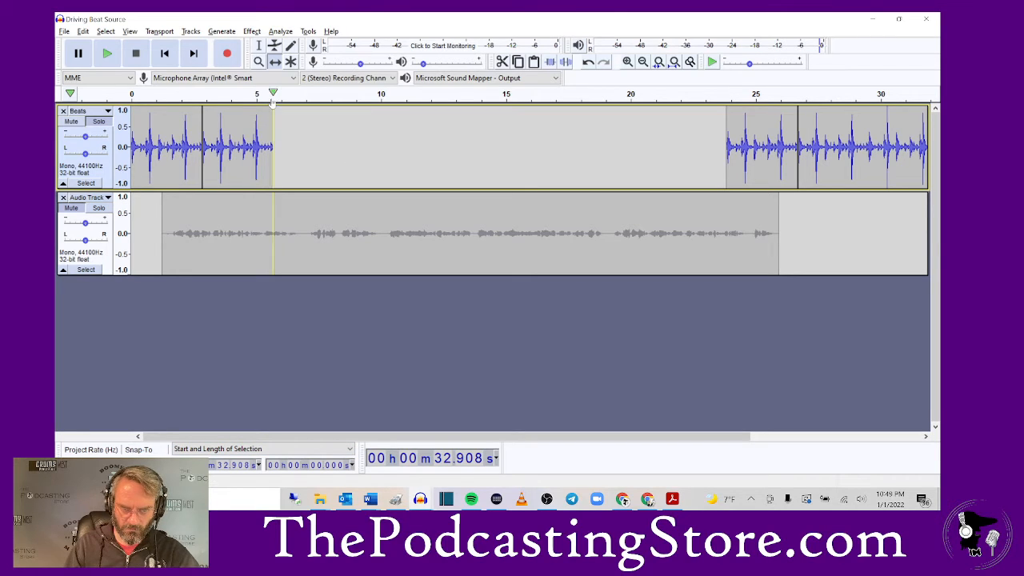
{"action": "key", "text": "space"}
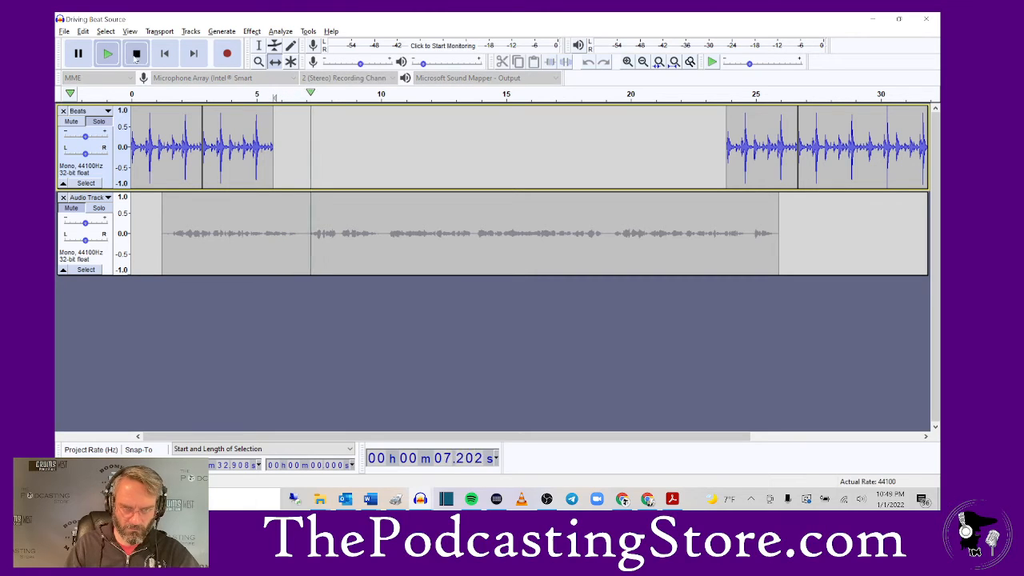
{"action": "left_click", "coordinate": [136, 53]}
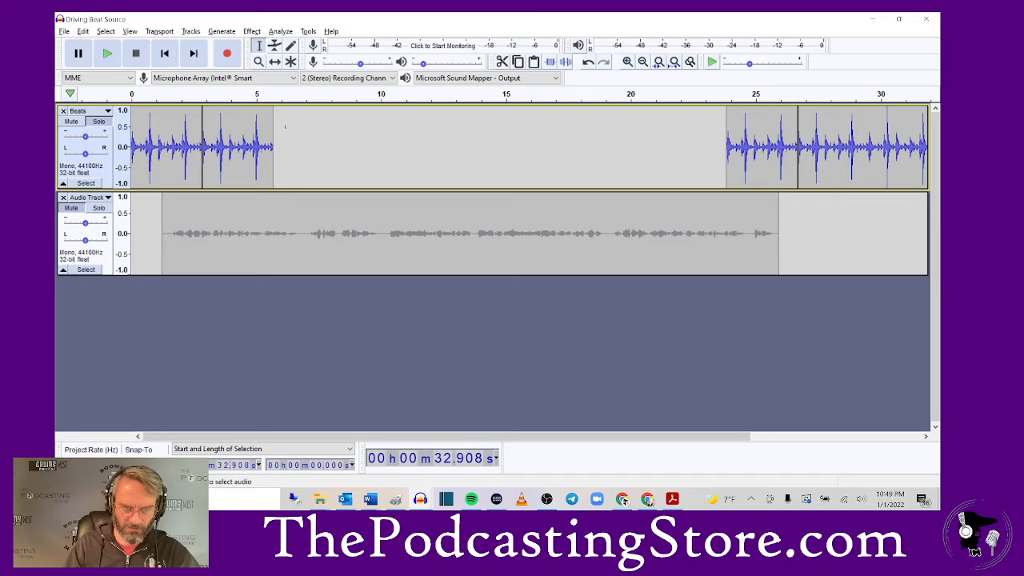
{"action": "left_click", "coordinate": [273, 117]}
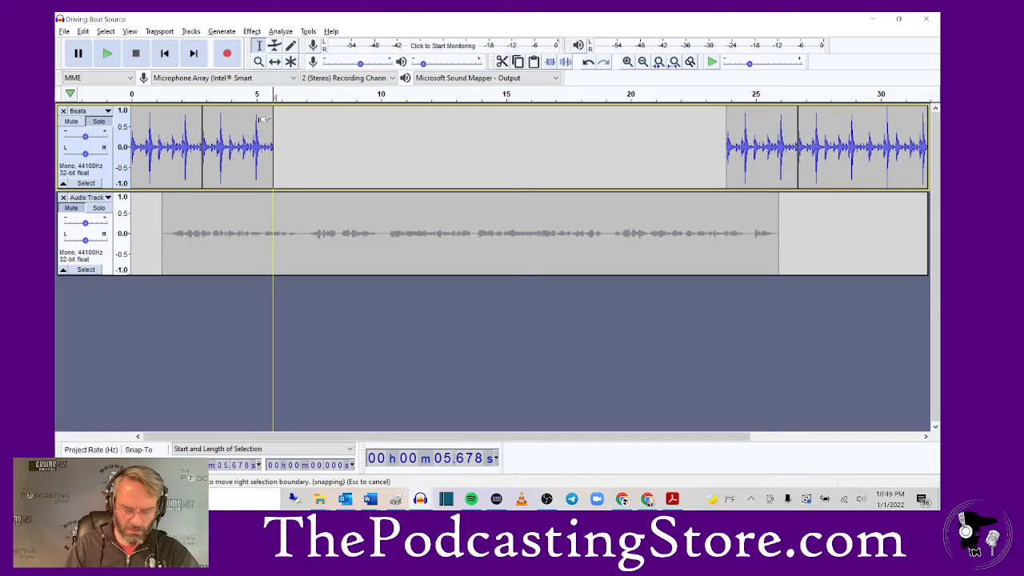
{"action": "key", "text": "ctrl+v"}
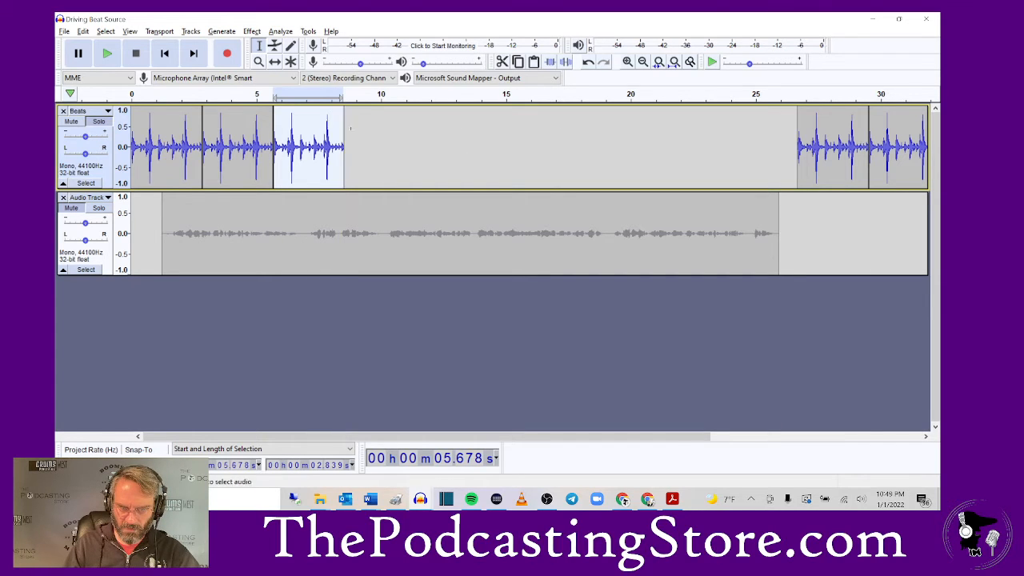
Step: Select the three opening beat clips from 0 to 8.518 s, then set the edit point at 9.418 s
{"action": "left_click_drag", "start_coordinate": [273, 144], "coordinate": [222, 145]}
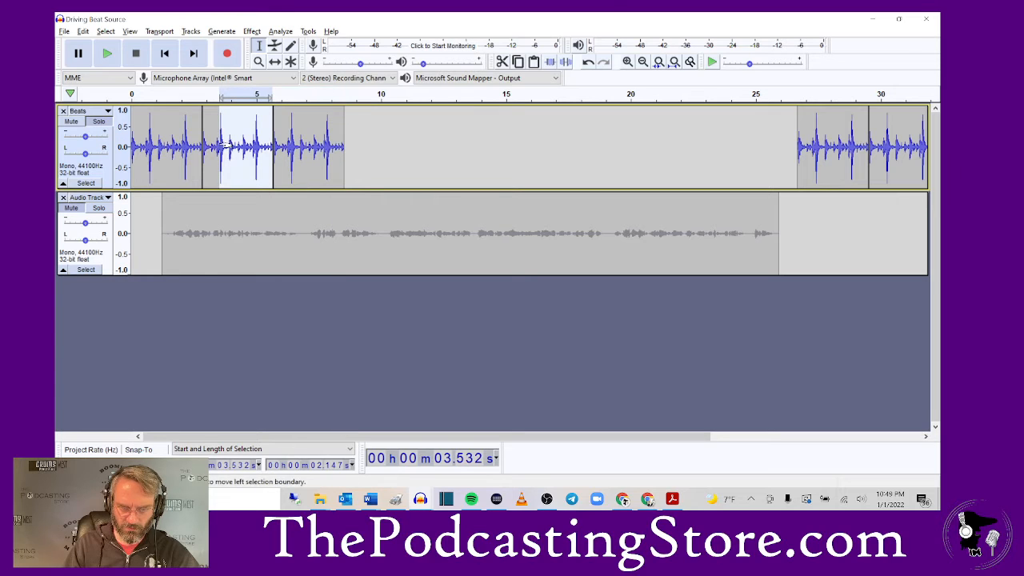
{"action": "left_click", "coordinate": [344, 146]}
{"action": "left_click_drag", "start_coordinate": [344, 146], "coordinate": [118, 166]}
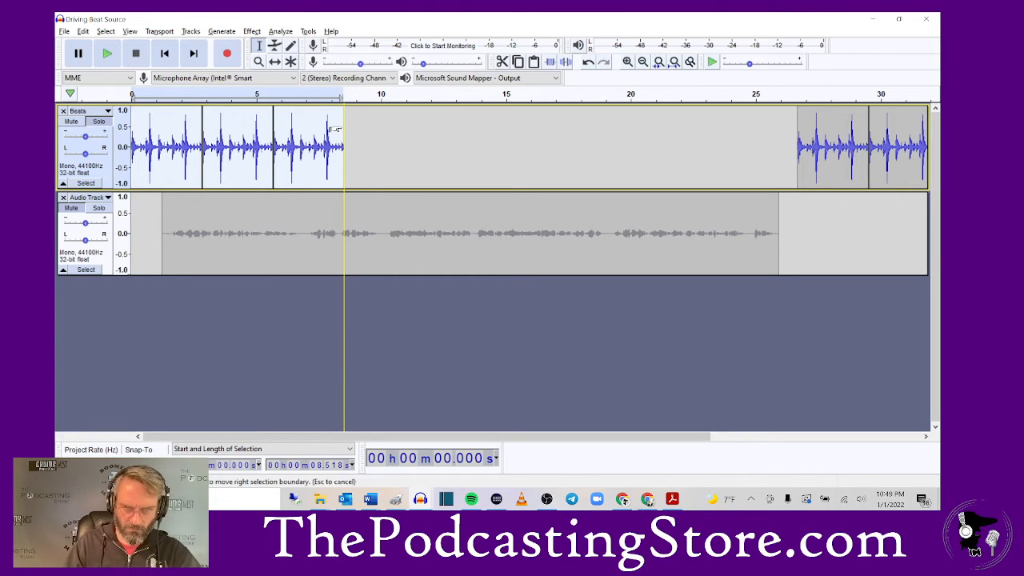
{"action": "left_click", "coordinate": [365, 140]}
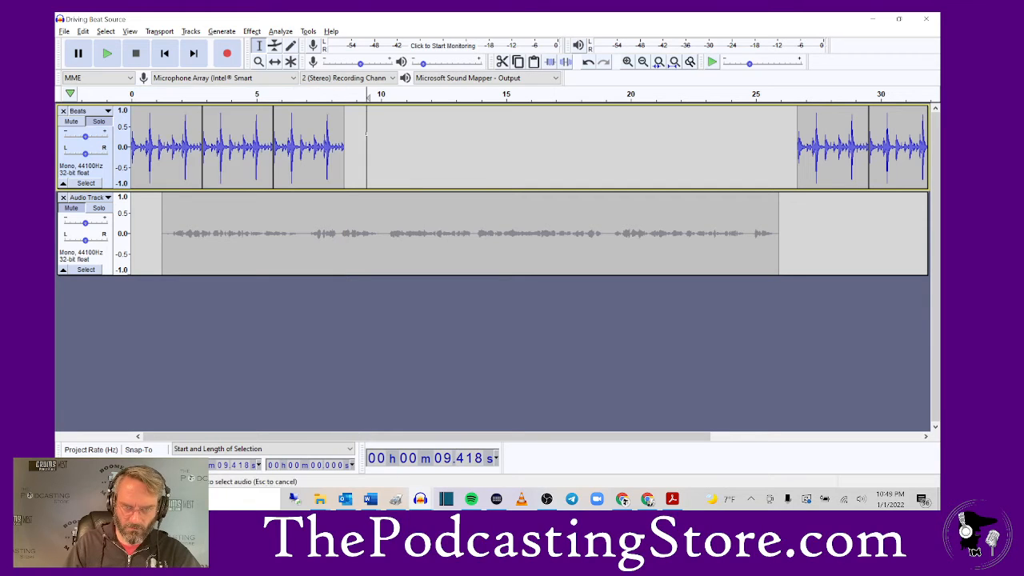
Step: Paste the three clips at 9.418 s and slide each later clip left until they butt together
{"action": "key", "text": "ctrl+v"}
{"action": "mouse_move", "coordinate": [401, 148]}
{"action": "left_mouse_down"}
{"action": "mouse_move", "coordinate": [380, 148]}
{"action": "mouse_move", "coordinate": [397, 141]}
{"action": "left_mouse_up"}
{"action": "left_click", "coordinate": [274, 63]}
{"action": "left_click_drag", "start_coordinate": [460, 141], "coordinate": [437, 141]}
{"action": "left_click_drag", "start_coordinate": [520, 142], "coordinate": [497, 156]}
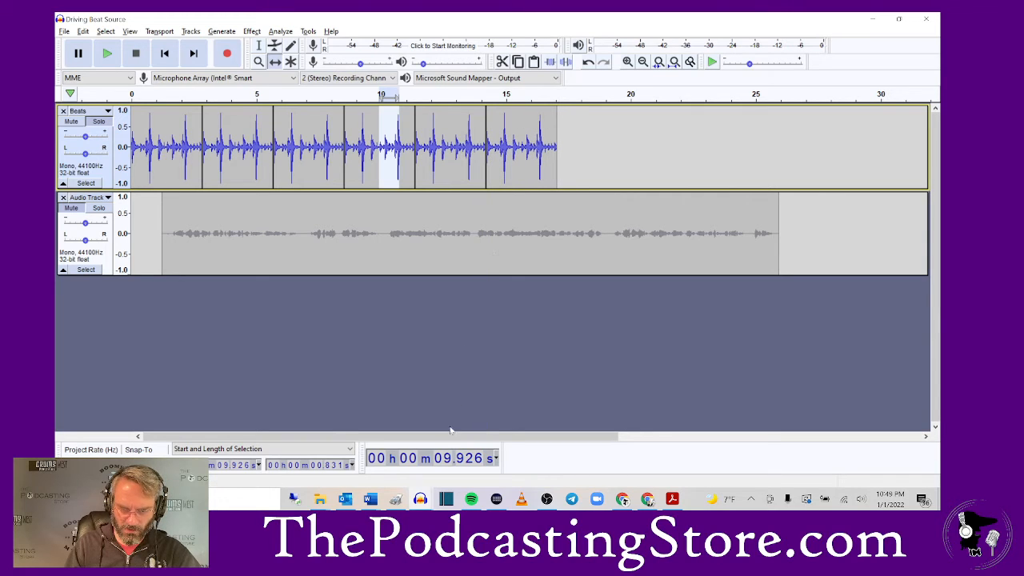
{"action": "left_click_drag", "start_coordinate": [448, 436], "coordinate": [591, 437]}
{"action": "left_click_drag", "start_coordinate": [792, 157], "coordinate": [341, 158]}
{"action": "left_click_drag", "start_coordinate": [341, 219], "coordinate": [338, 218]}
{"action": "left_click_drag", "start_coordinate": [871, 157], "coordinate": [417, 152]}
{"action": "left_click_drag", "start_coordinate": [704, 436], "coordinate": [570, 436]}
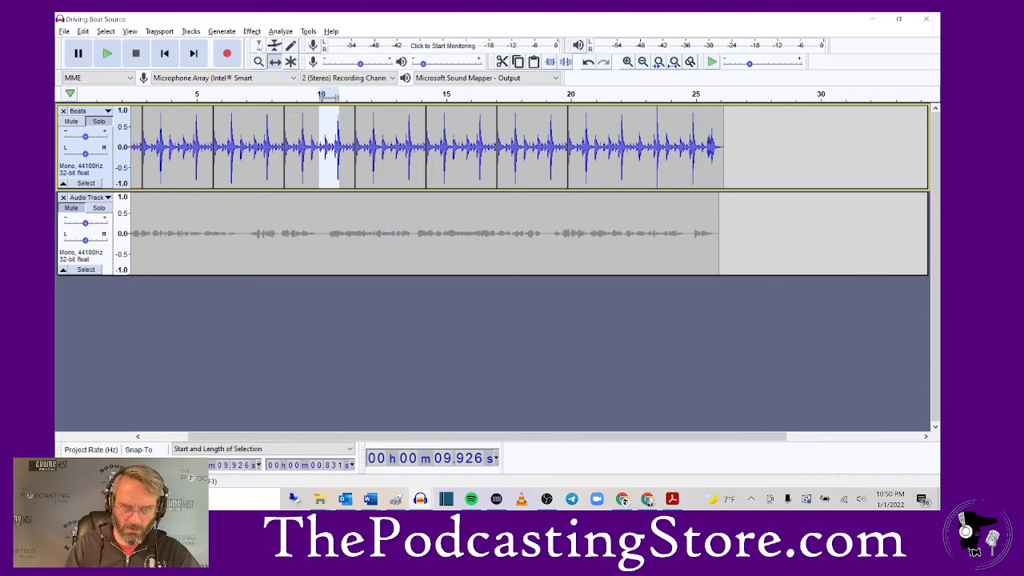
{"action": "left_click", "coordinate": [261, 46]}
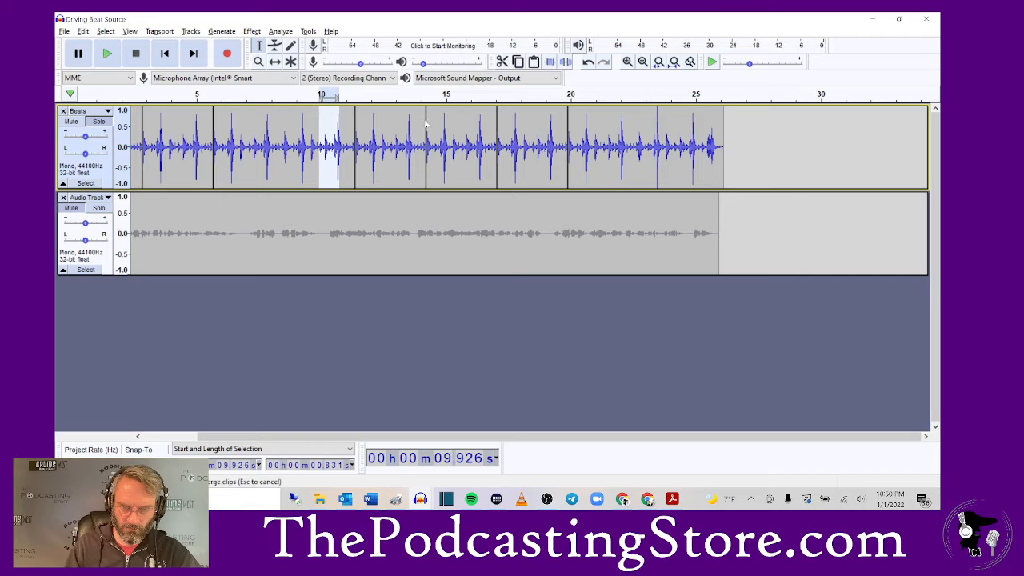
{"action": "left_click_drag", "start_coordinate": [425, 104], "coordinate": [354, 112]}
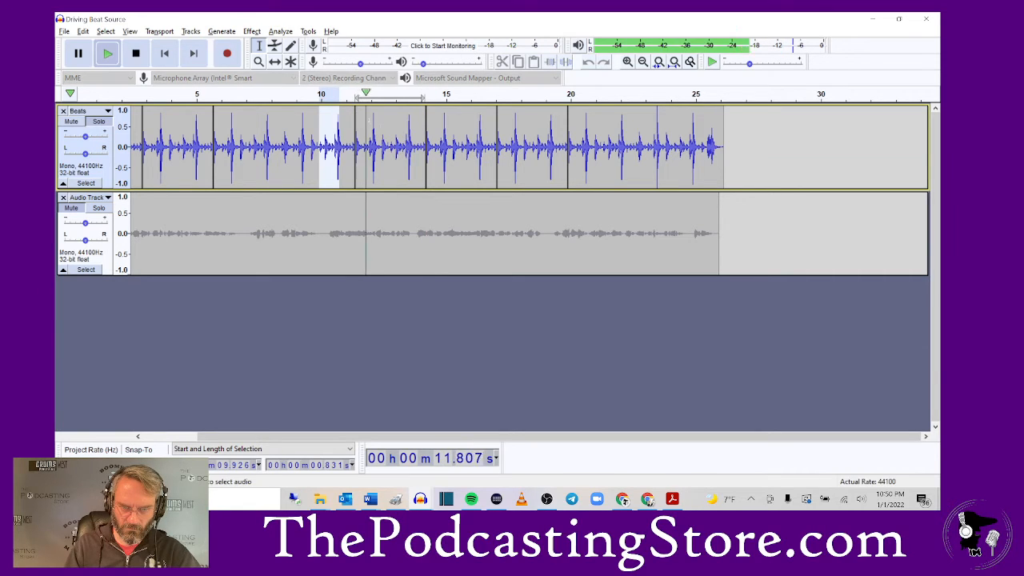
{"action": "left_click", "coordinate": [136, 53]}
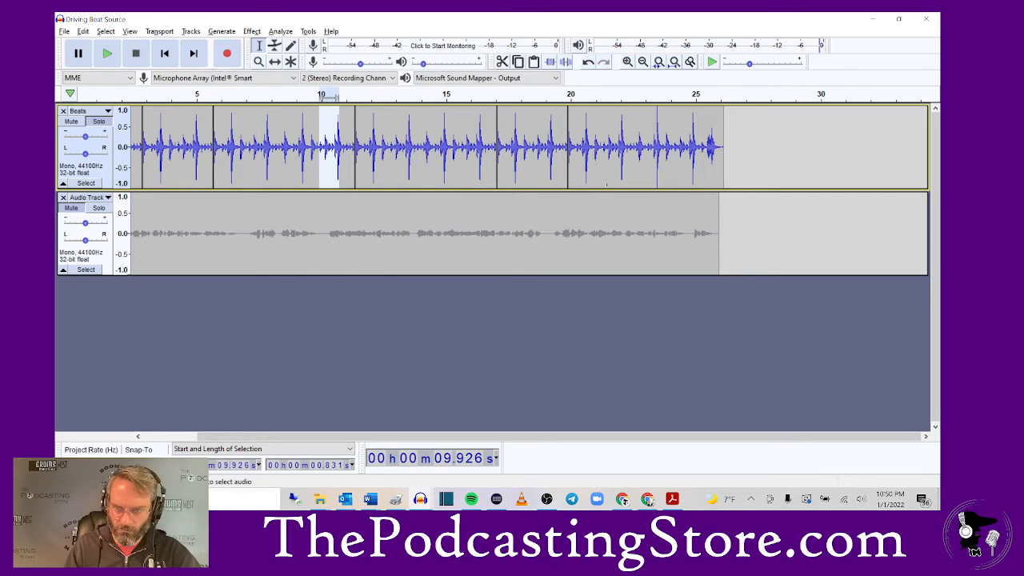
{"action": "left_click_drag", "start_coordinate": [392, 437], "coordinate": [329, 437]}
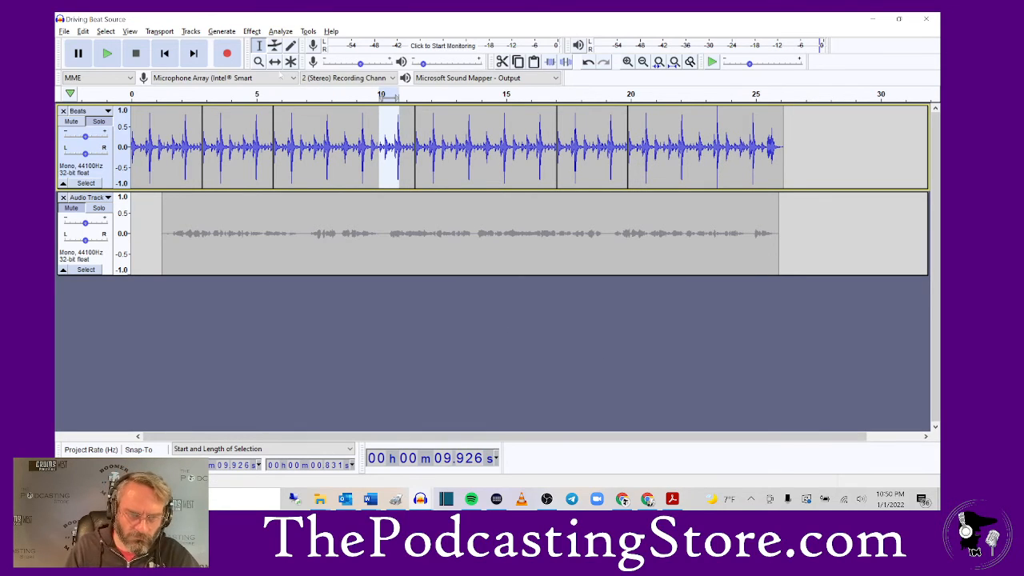
{"action": "left_click", "coordinate": [274, 61]}
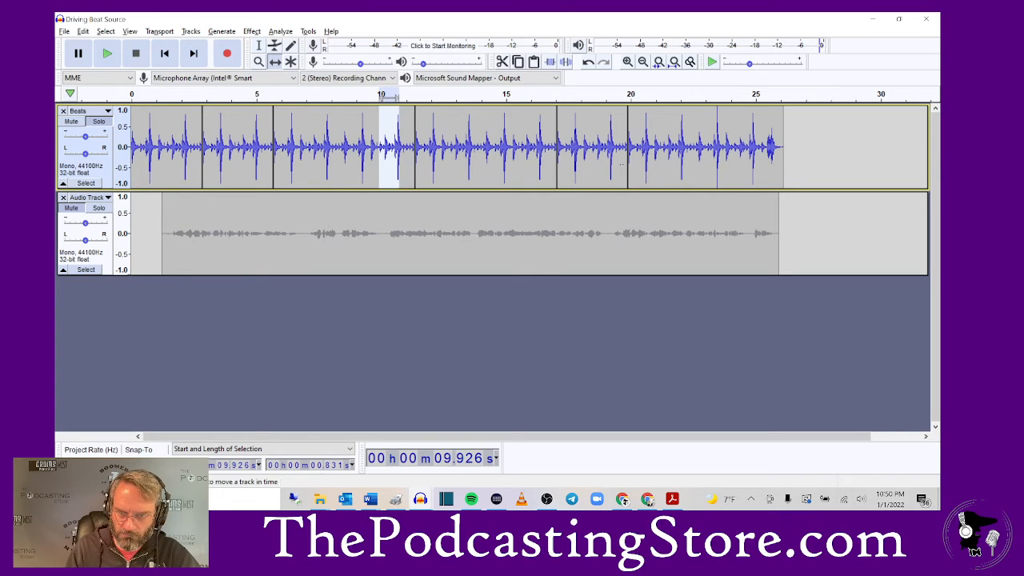
{"action": "left_click", "coordinate": [258, 45]}
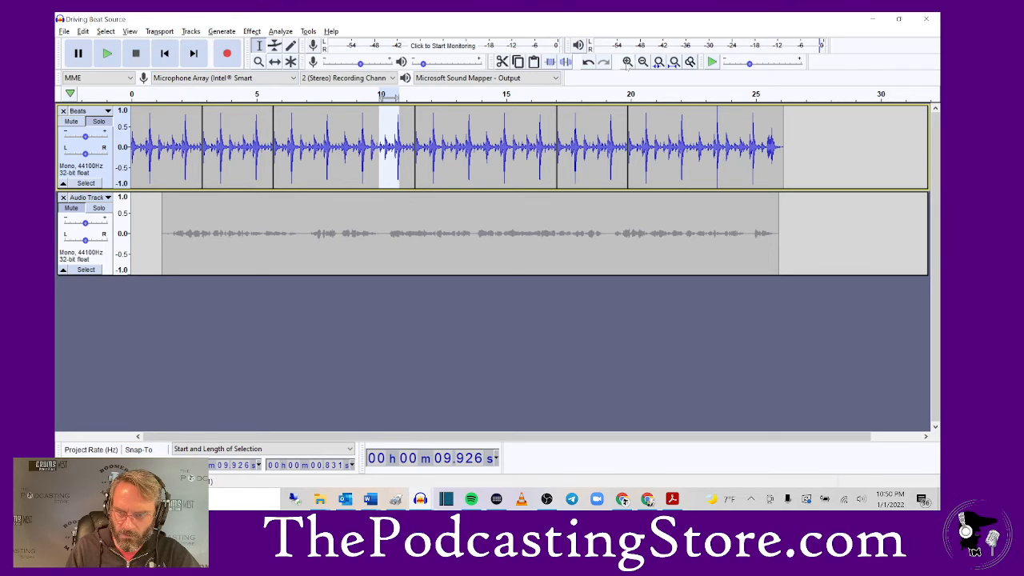
{"action": "left_click", "coordinate": [628, 62]}
Step: Copy the first 2.84 s of the beat and paste it at the very start of Beats
{"action": "left_click", "coordinate": [627, 62]}
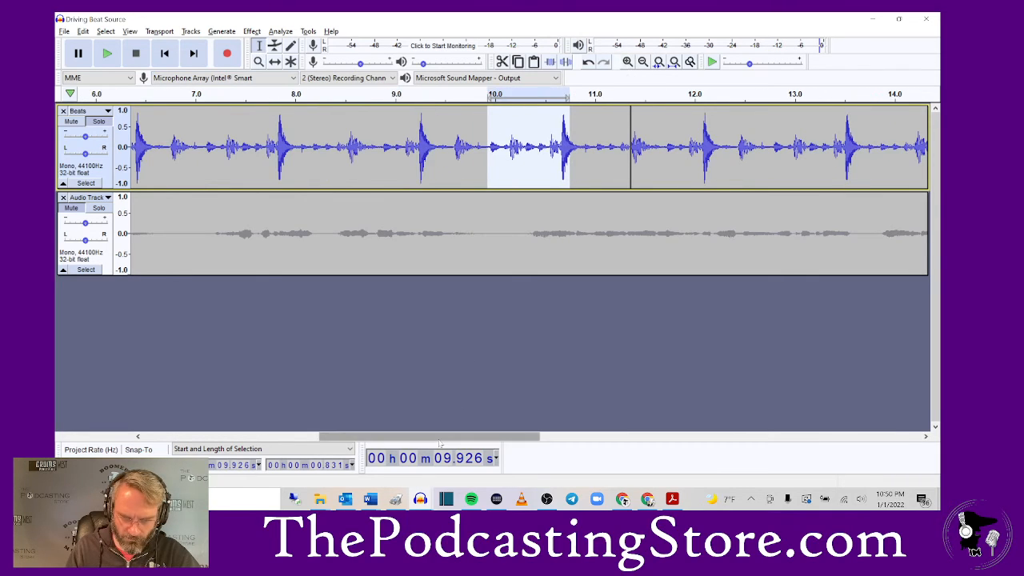
{"action": "left_click_drag", "start_coordinate": [432, 436], "coordinate": [256, 436]}
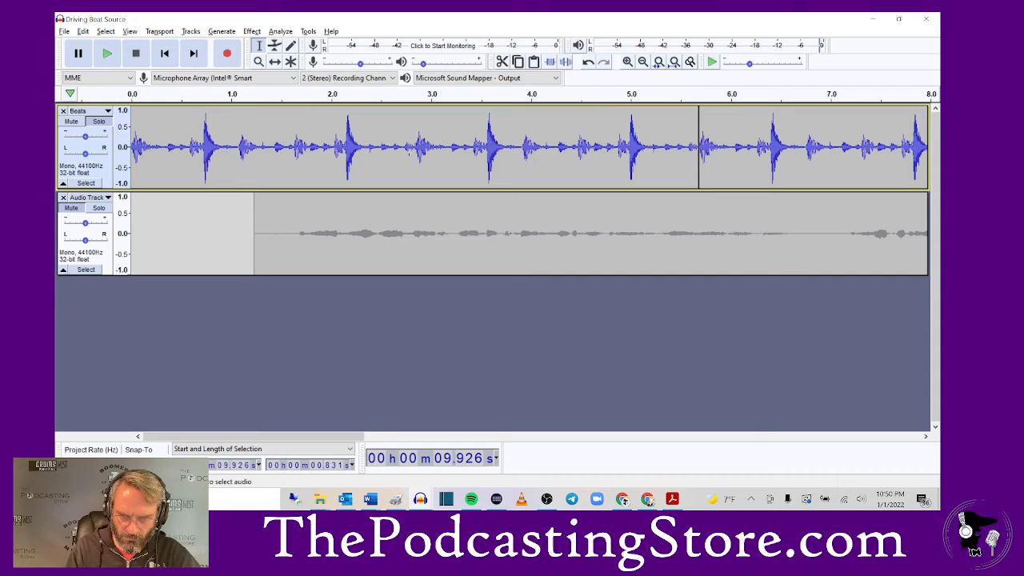
{"action": "left_click_drag", "start_coordinate": [414, 144], "coordinate": [118, 133]}
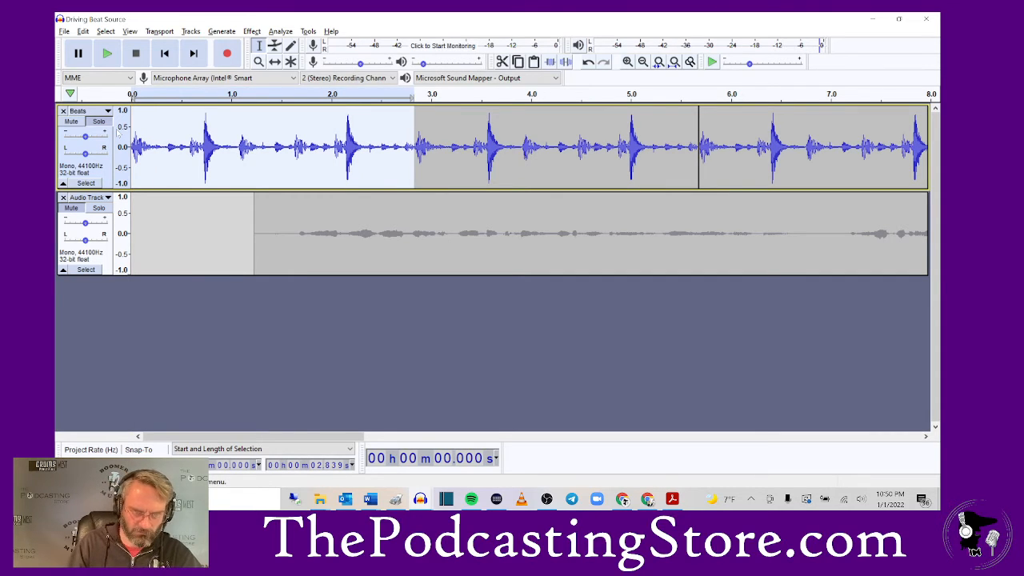
{"action": "left_click", "coordinate": [170, 56]}
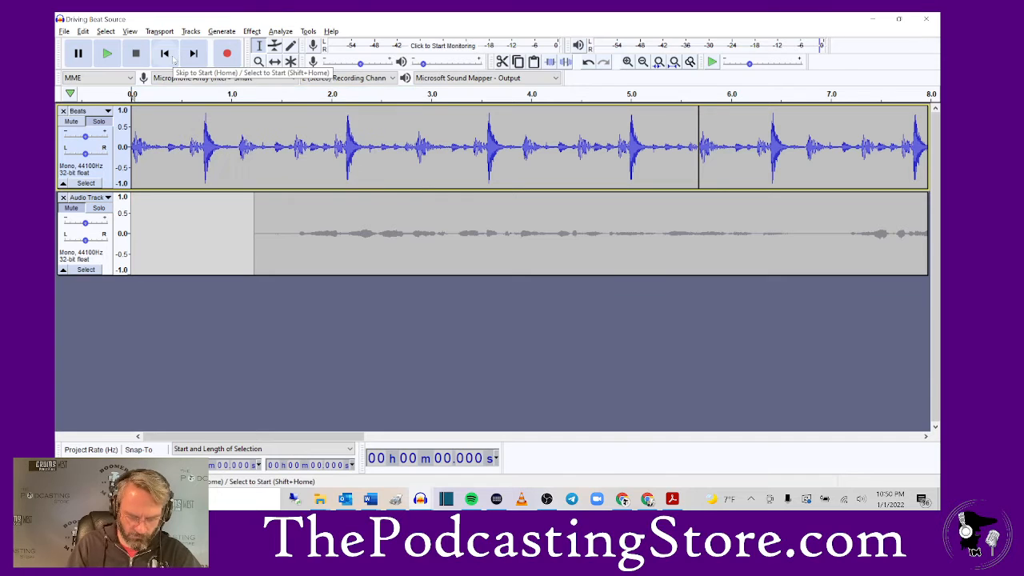
{"action": "key", "text": "ctrl+v"}
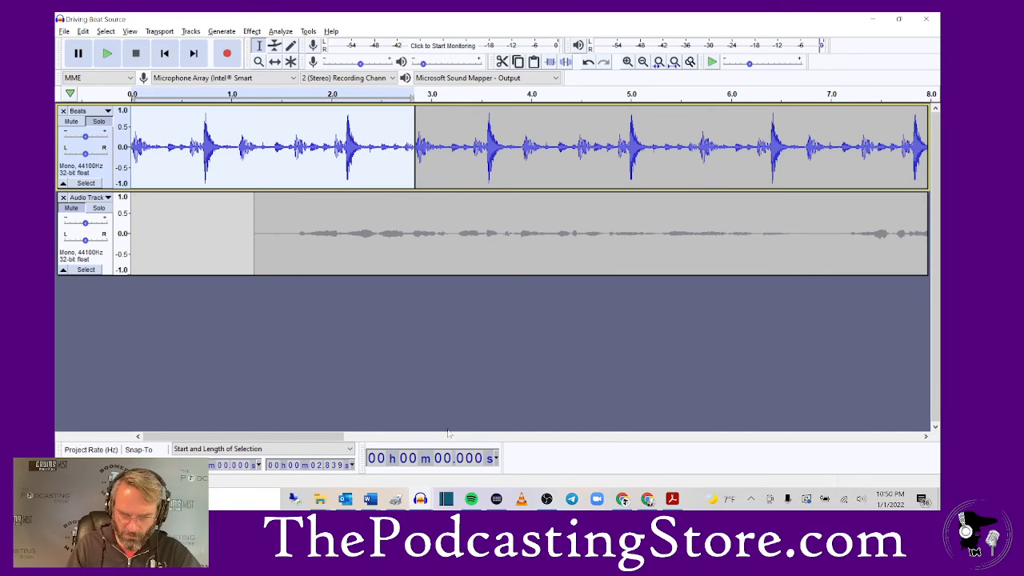
{"action": "left_click_drag", "start_coordinate": [315, 436], "coordinate": [857, 460]}
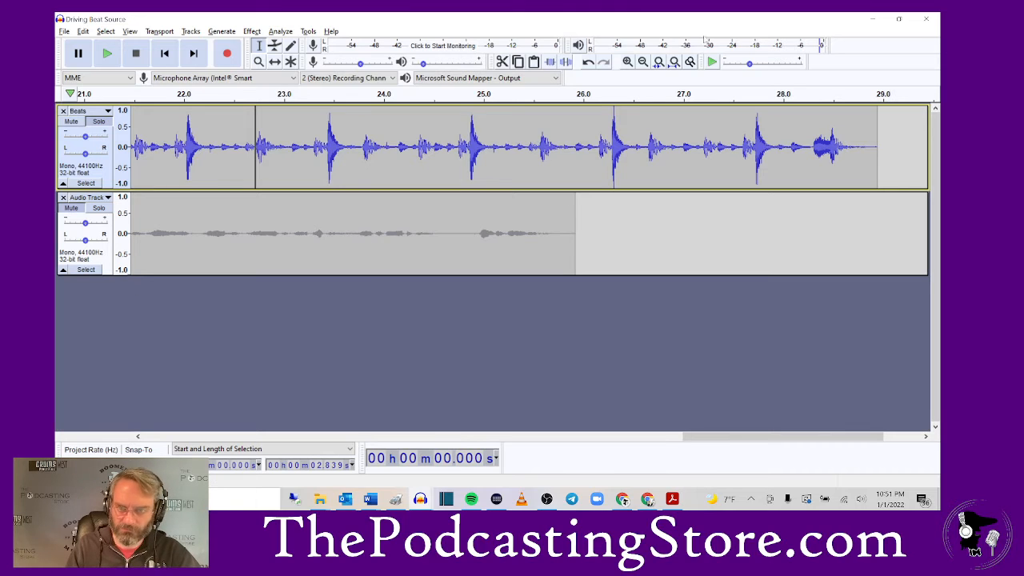
Step: Unmute Audio Track and play the beat and voice together
{"action": "left_click", "coordinate": [645, 66]}
{"action": "left_click", "coordinate": [645, 65]}
{"action": "left_click_drag", "start_coordinate": [548, 437], "coordinate": [393, 444]}
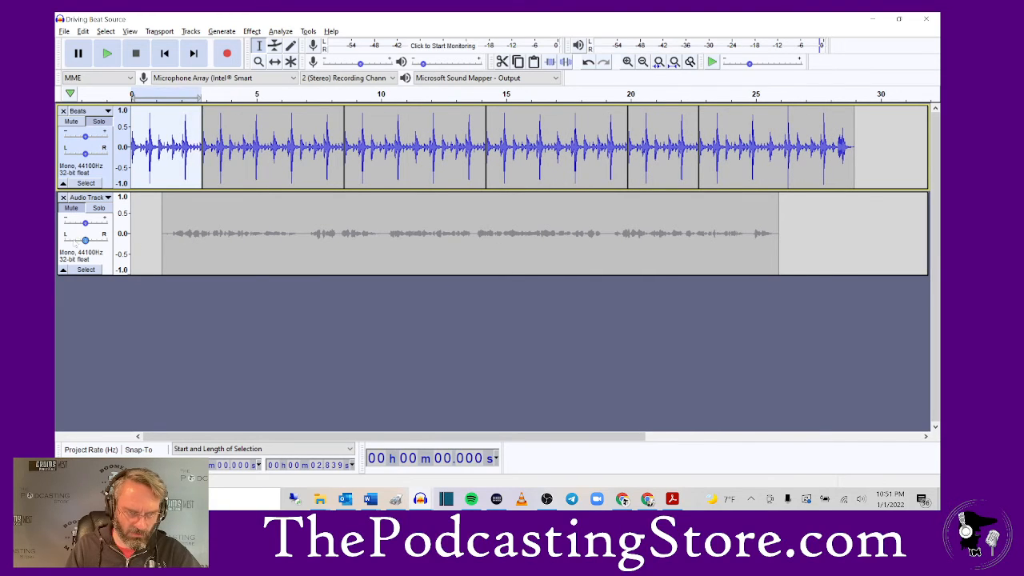
{"action": "left_click", "coordinate": [71, 208]}
{"action": "left_click", "coordinate": [107, 54]}
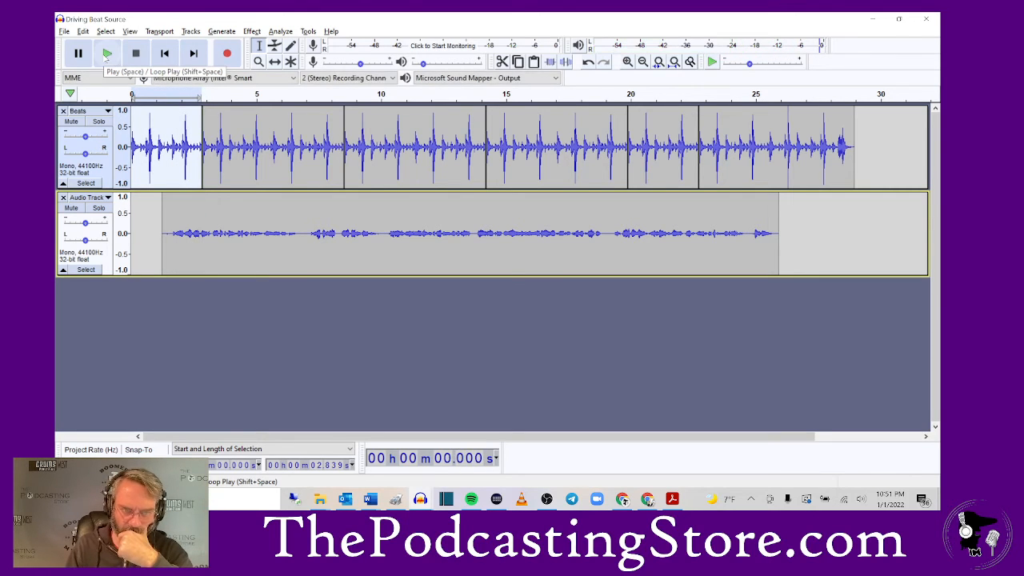
Step: Play the beat-and-voice mix from 3.46 s through to its end
{"action": "left_click", "coordinate": [218, 160]}
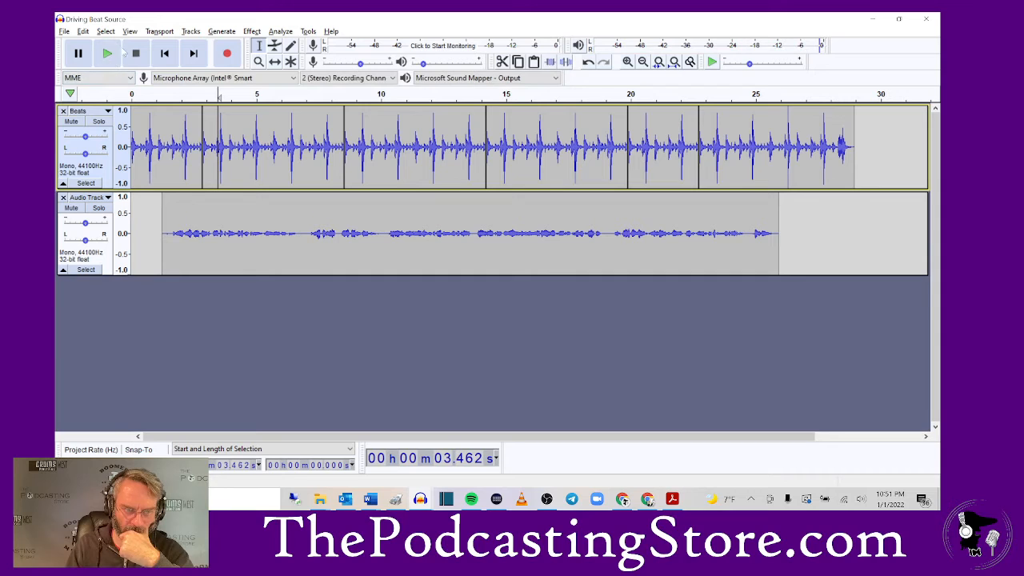
{"action": "left_click", "coordinate": [107, 53]}
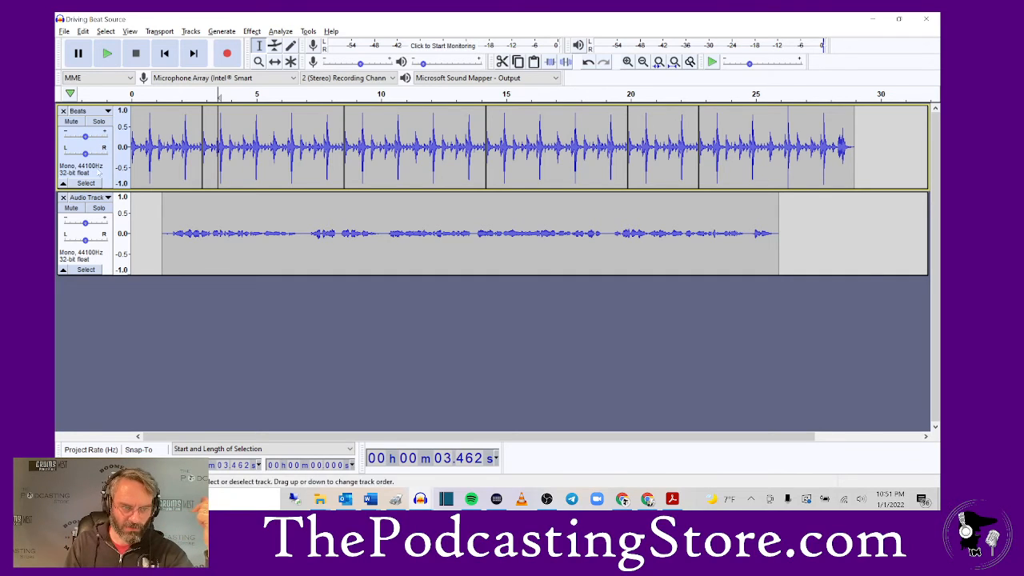
Step: Add a new empty mono track and drag the voice Audio Track below it
{"action": "left_click", "coordinate": [191, 32]}
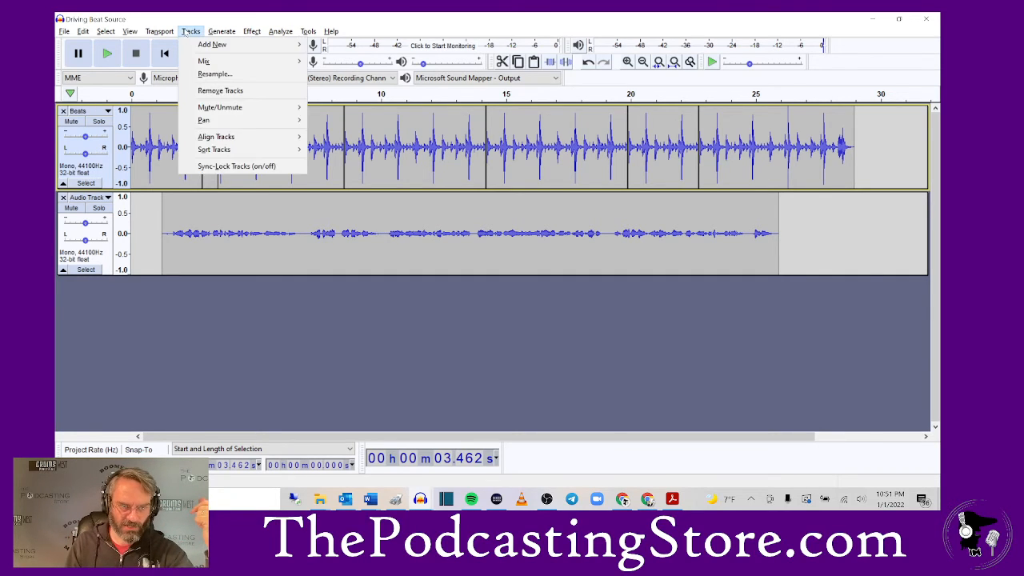
{"action": "left_click", "coordinate": [200, 32]}
{"action": "left_click", "coordinate": [200, 32]}
{"action": "mouse_move", "coordinate": [200, 50]}
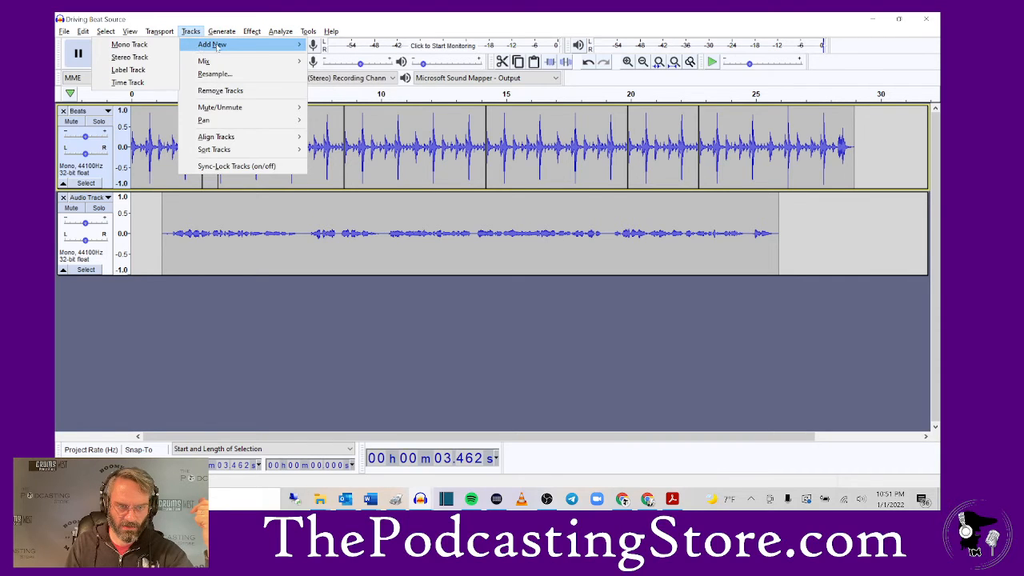
{"action": "left_click", "coordinate": [128, 44]}
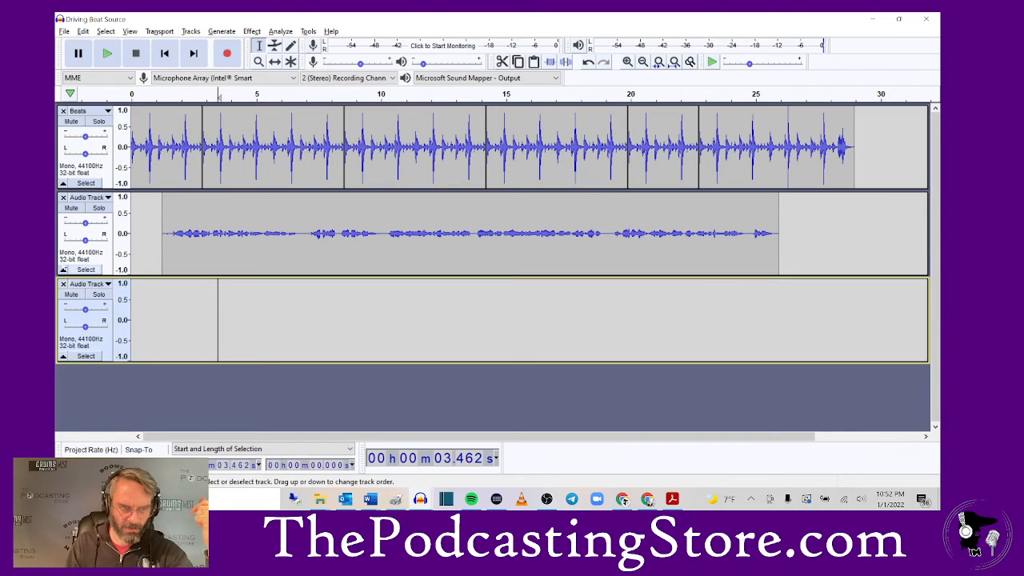
{"action": "left_click_drag", "start_coordinate": [104, 264], "coordinate": [94, 362]}
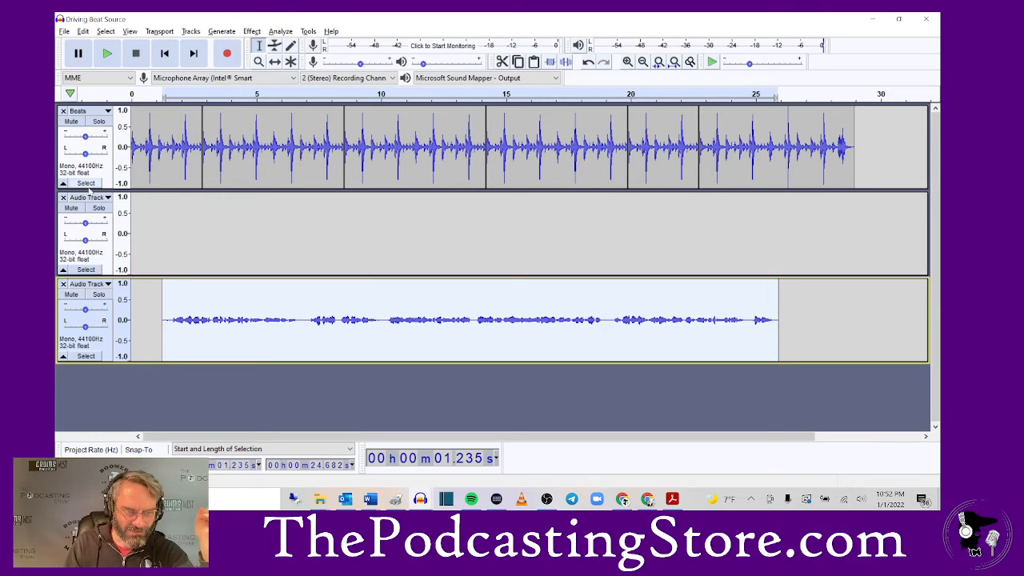
Step: Paste a copy of the Beats track into the empty second track
{"action": "left_click", "coordinate": [86, 183]}
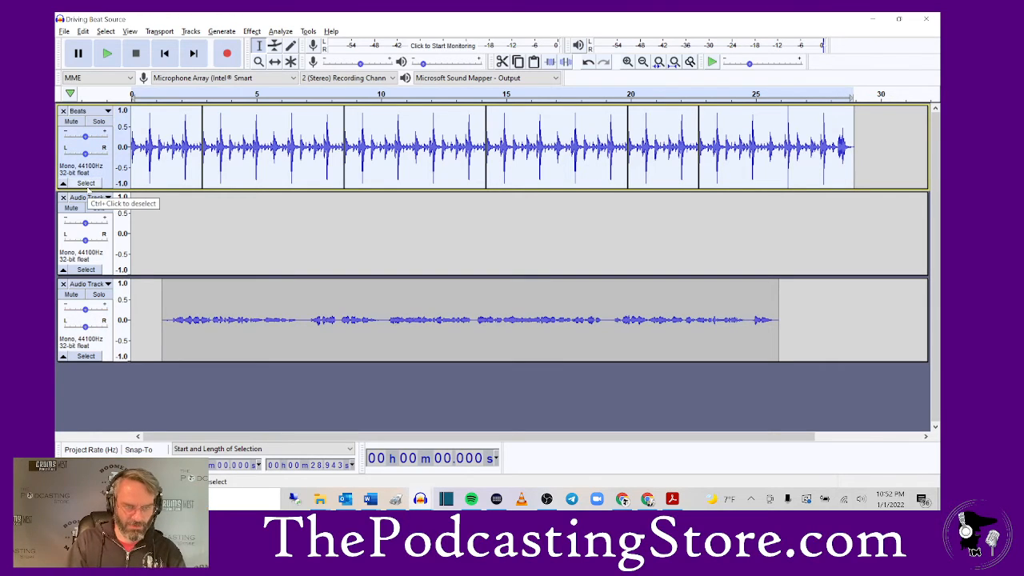
{"action": "left_click", "coordinate": [160, 246]}
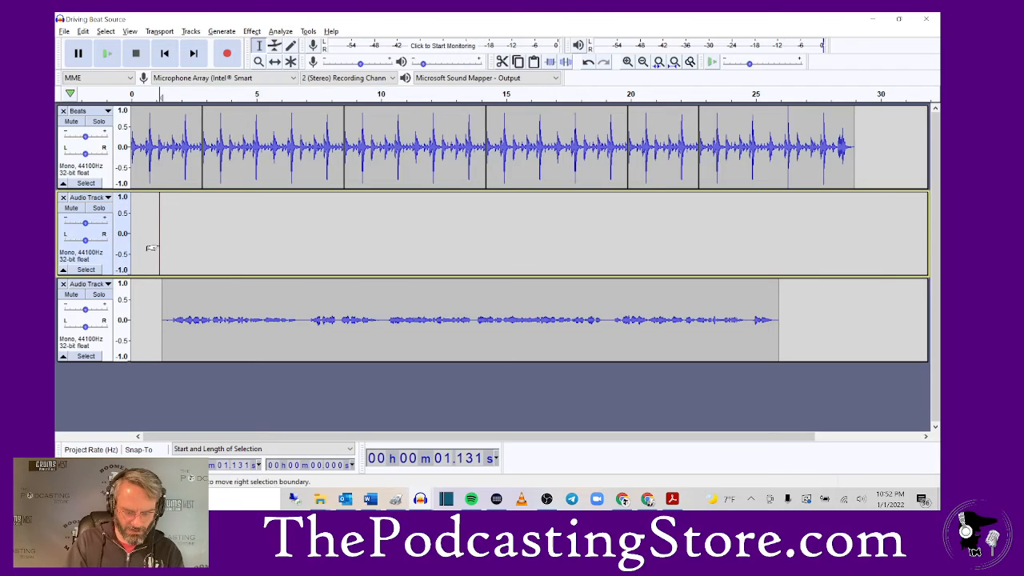
{"action": "key", "text": "ctrl+v"}
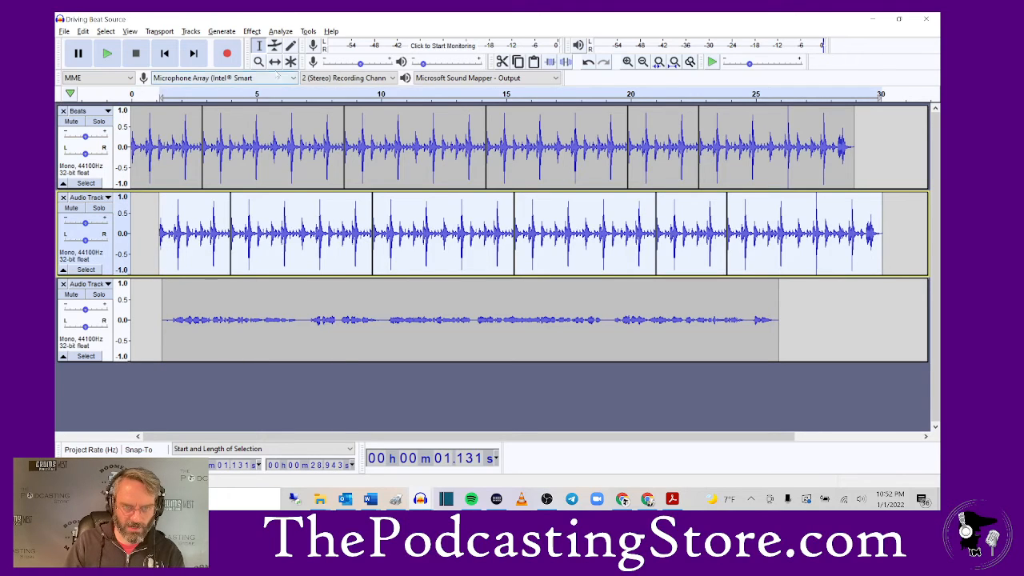
Step: Shift the duplicate beat about 0.035 s later than the original Beats track
{"action": "left_click", "coordinate": [274, 61]}
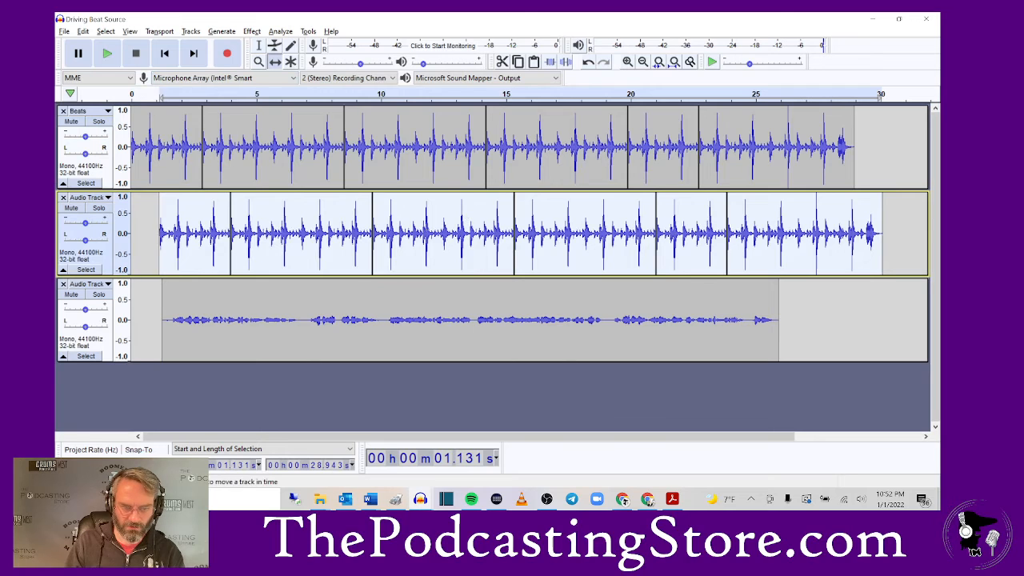
{"action": "left_click_drag", "start_coordinate": [204, 252], "coordinate": [162, 252]}
{"action": "mouse_move", "coordinate": [184, 246]}
{"action": "left_mouse_down"}
{"action": "mouse_move", "coordinate": [218, 247]}
{"action": "mouse_move", "coordinate": [189, 254]}
{"action": "left_mouse_up"}
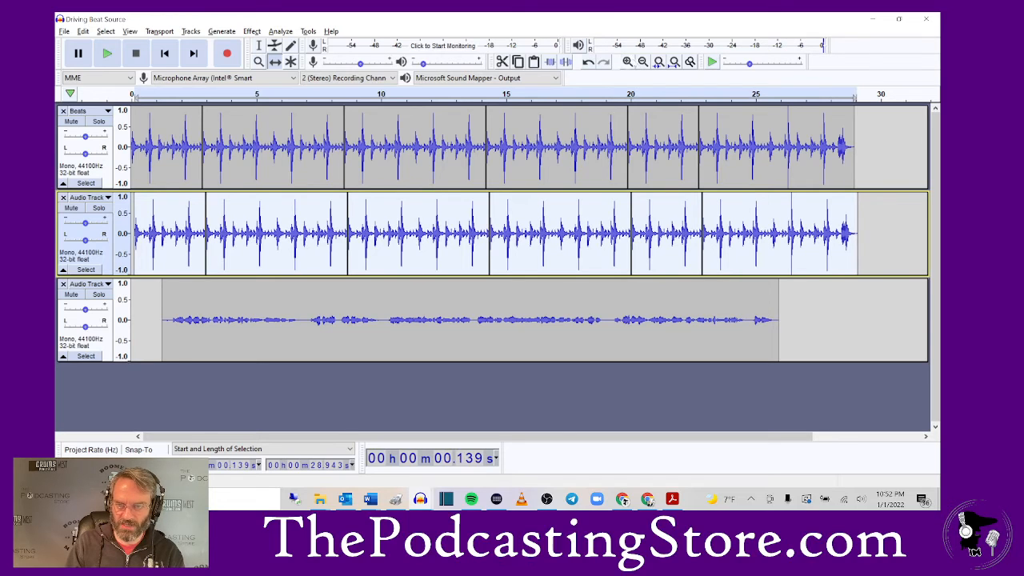
{"action": "left_click", "coordinate": [628, 62]}
{"action": "left_click", "coordinate": [629, 62]}
{"action": "left_click", "coordinate": [628, 62]}
{"action": "left_click", "coordinate": [628, 63]}
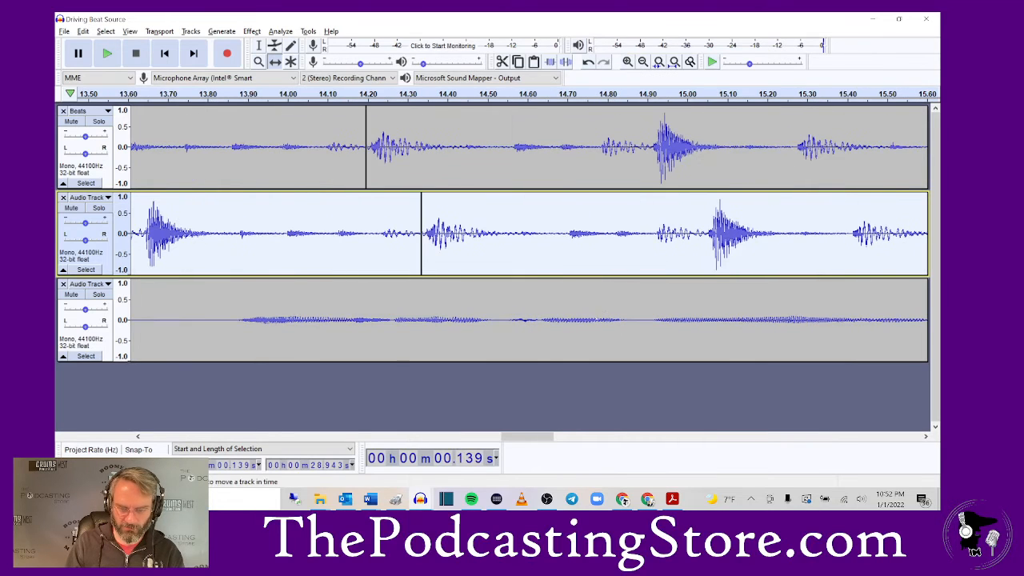
{"action": "left_click_drag", "start_coordinate": [511, 436], "coordinate": [146, 437]}
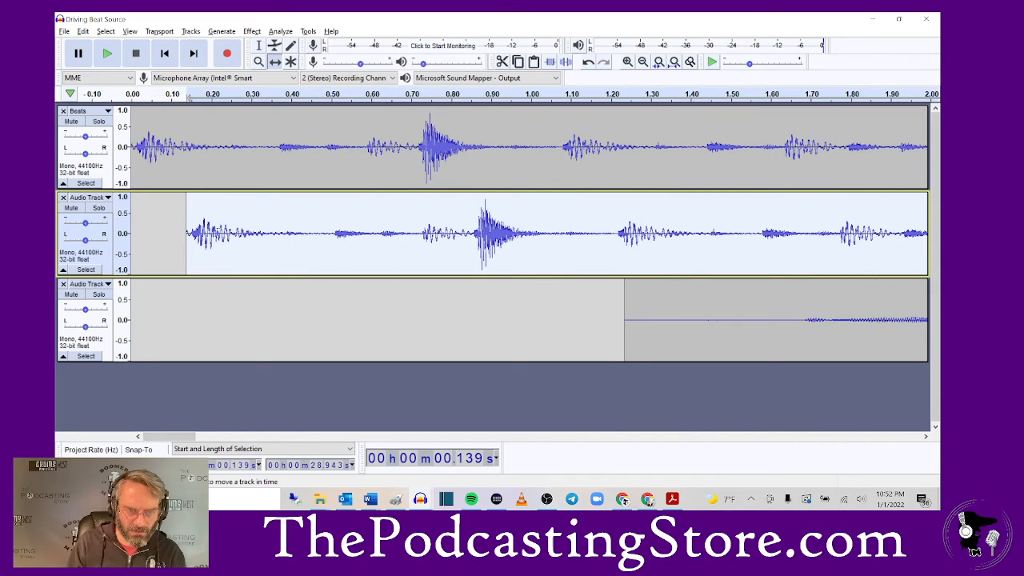
{"action": "left_click_drag", "start_coordinate": [320, 233], "coordinate": [279, 233]}
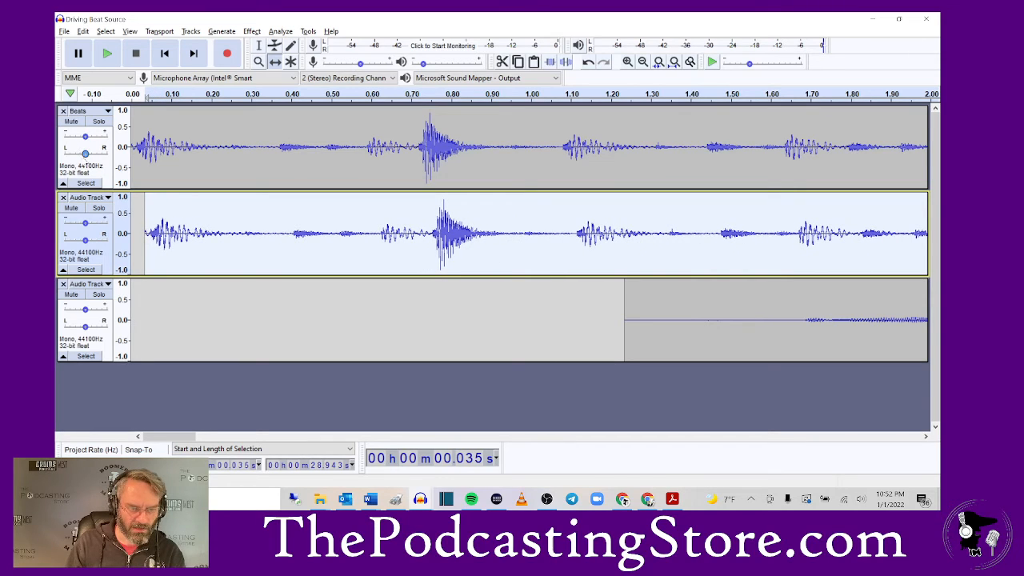
Step: Pan Beats fully left and its duplicate fully right, then play the mix from the start
{"action": "left_click_drag", "start_coordinate": [85, 154], "coordinate": [64, 154]}
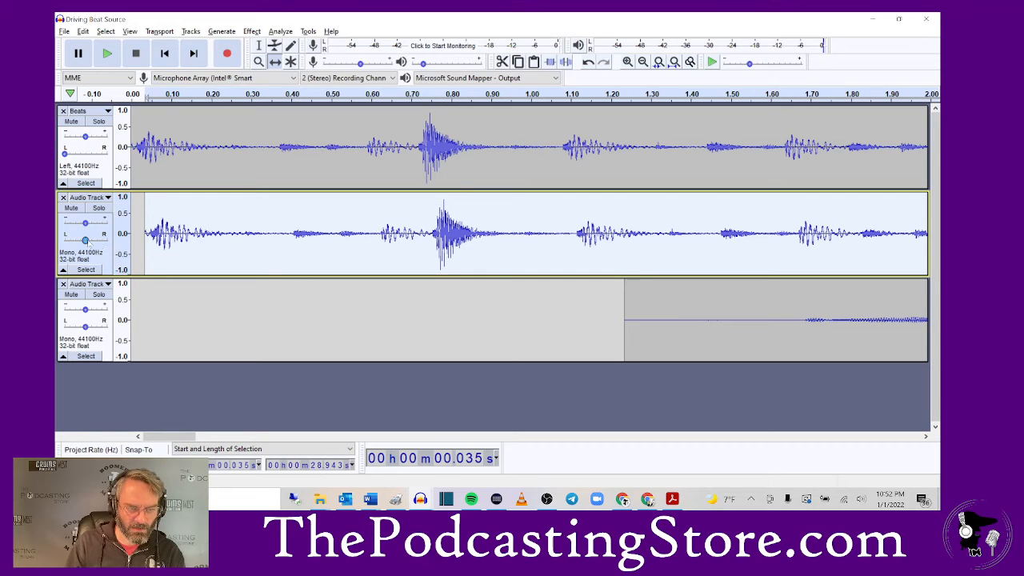
{"action": "left_click_drag", "start_coordinate": [86, 240], "coordinate": [107, 240]}
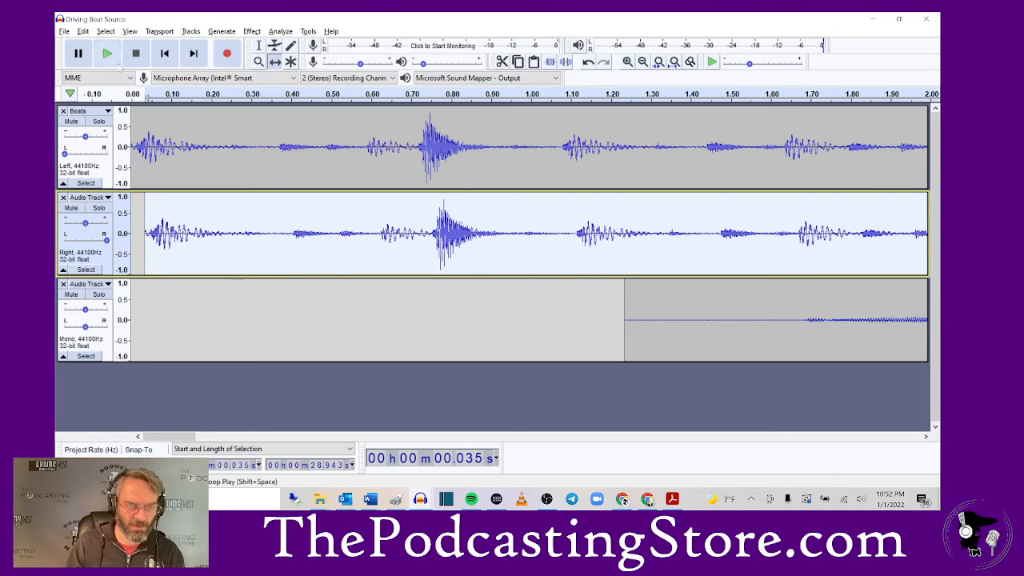
{"action": "left_click", "coordinate": [166, 59]}
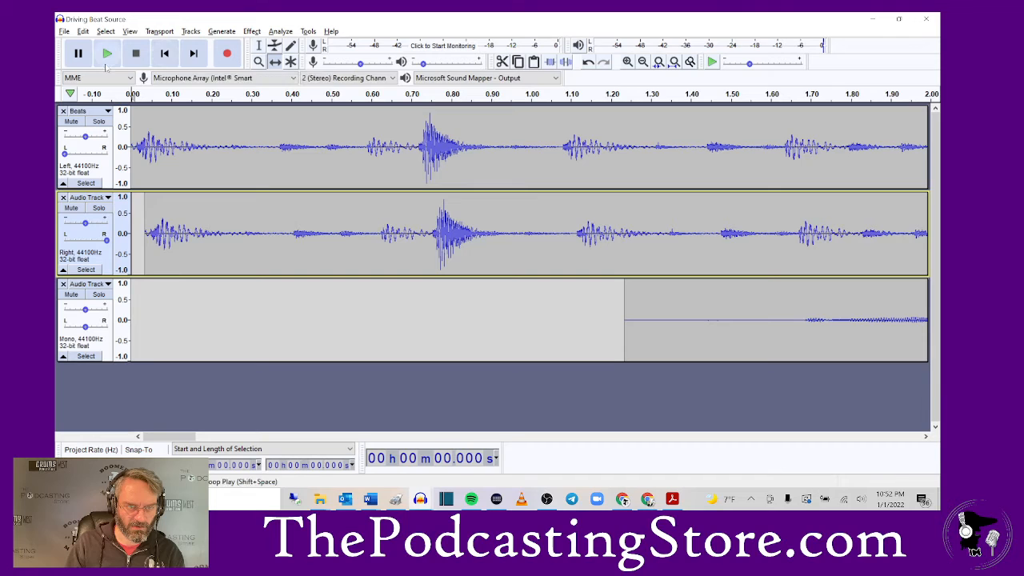
{"action": "left_click", "coordinate": [106, 56]}
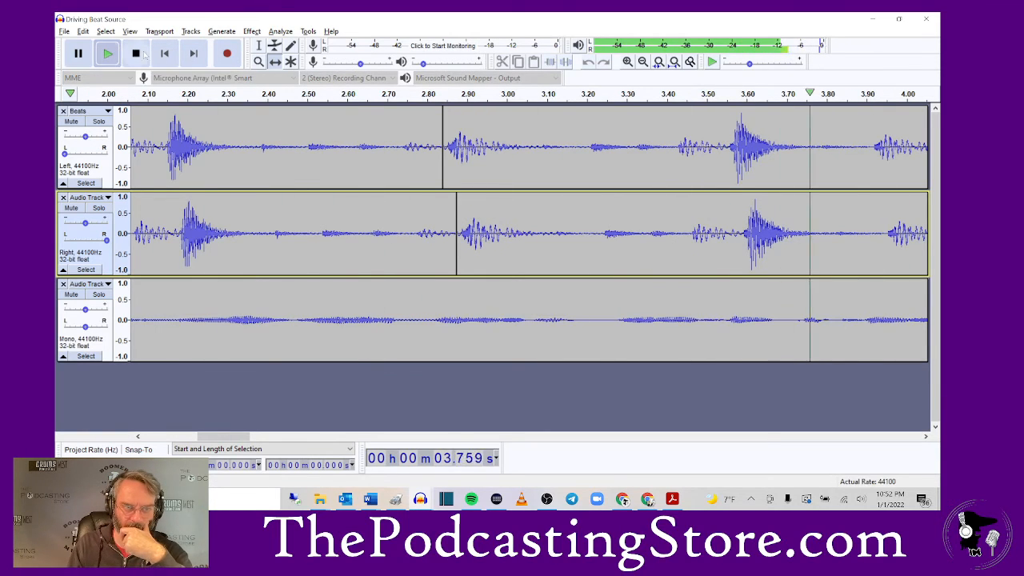
{"action": "left_click", "coordinate": [136, 53]}
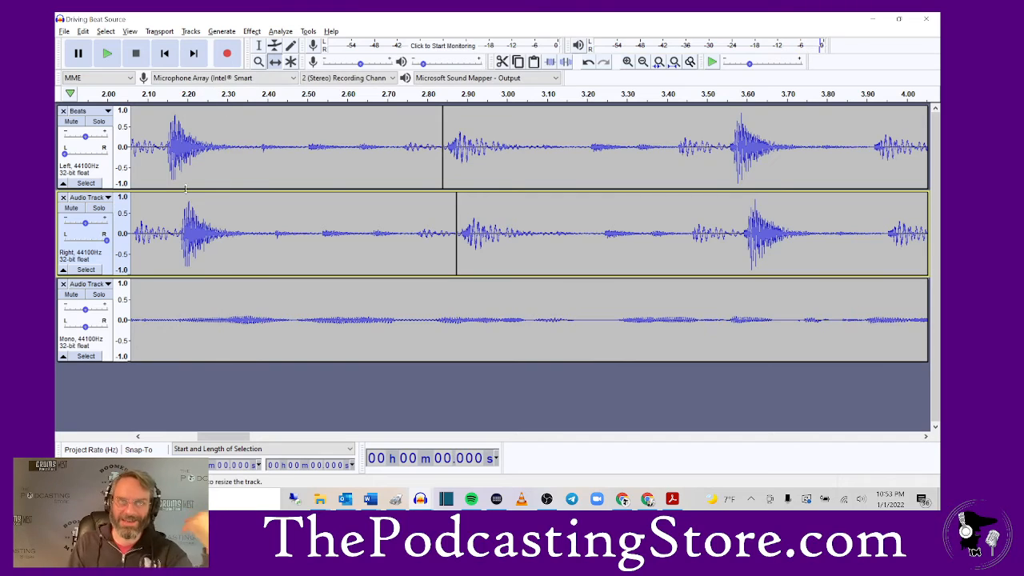
Step: Apply Auto Duck with the default -15 dB amount to both selected beat tracks
{"action": "left_click", "coordinate": [85, 184]}
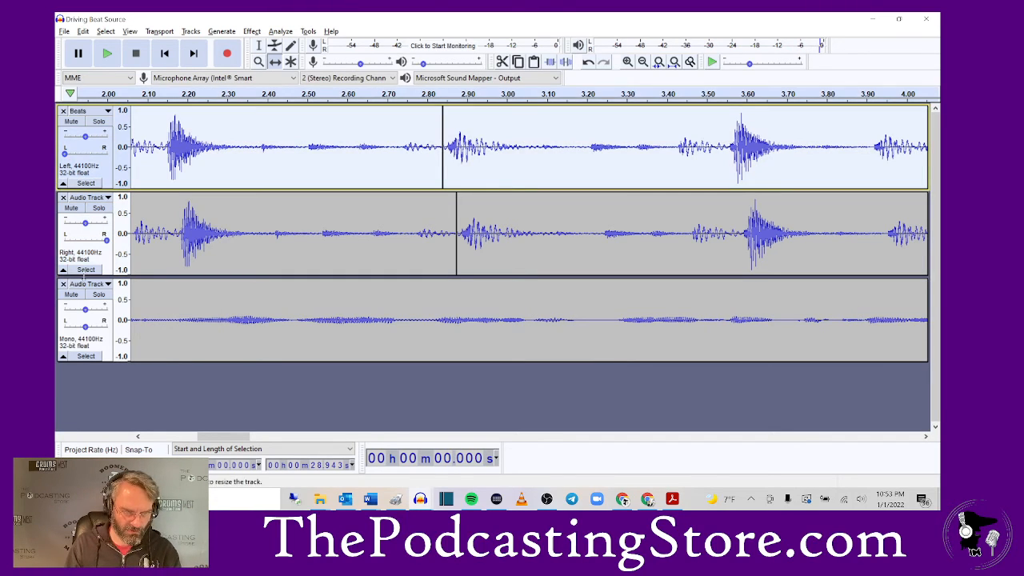
{"action": "left_click", "coordinate": [86, 269], "text": "shift"}
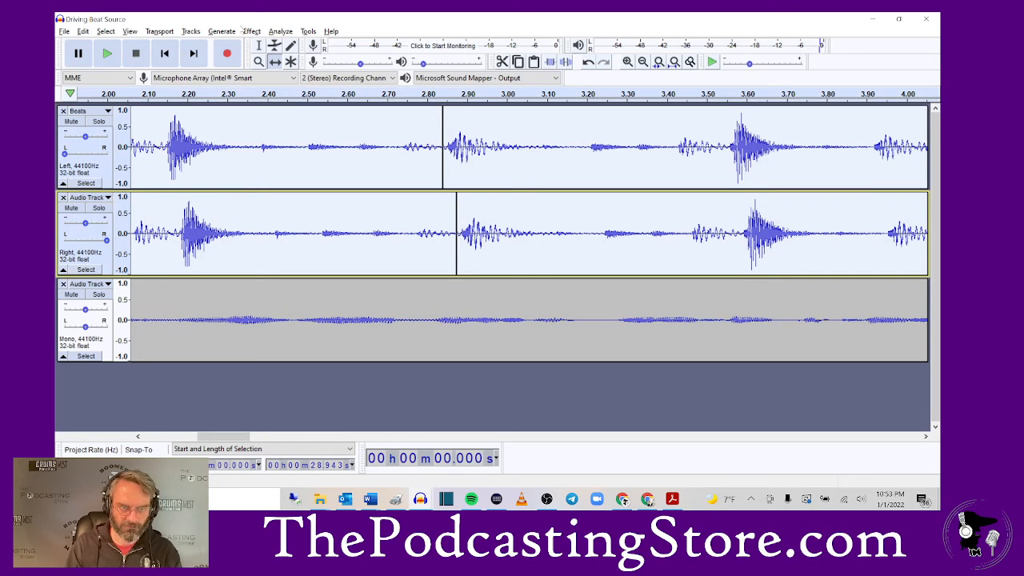
{"action": "left_click", "coordinate": [251, 31]}
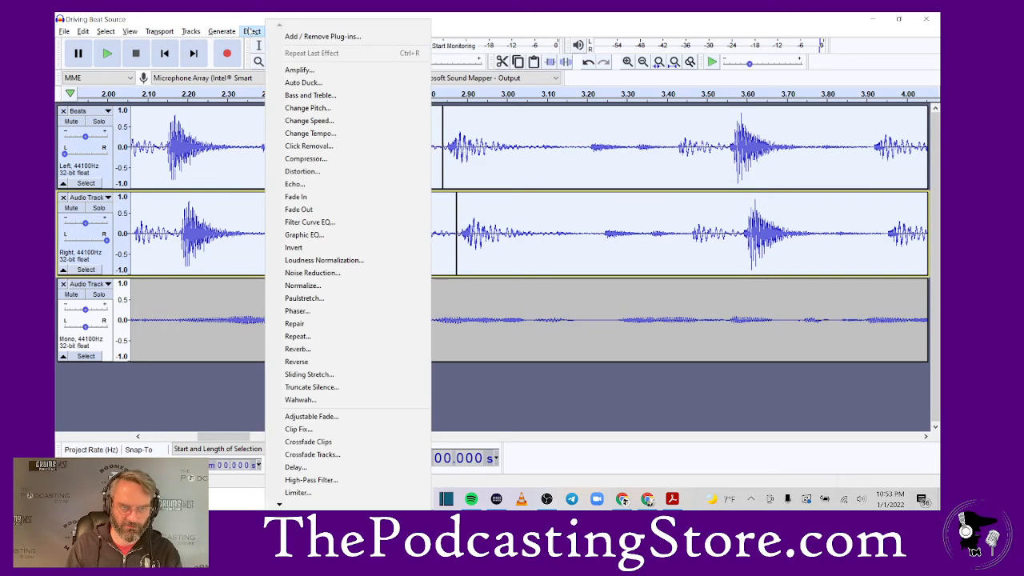
{"action": "left_click", "coordinate": [301, 83]}
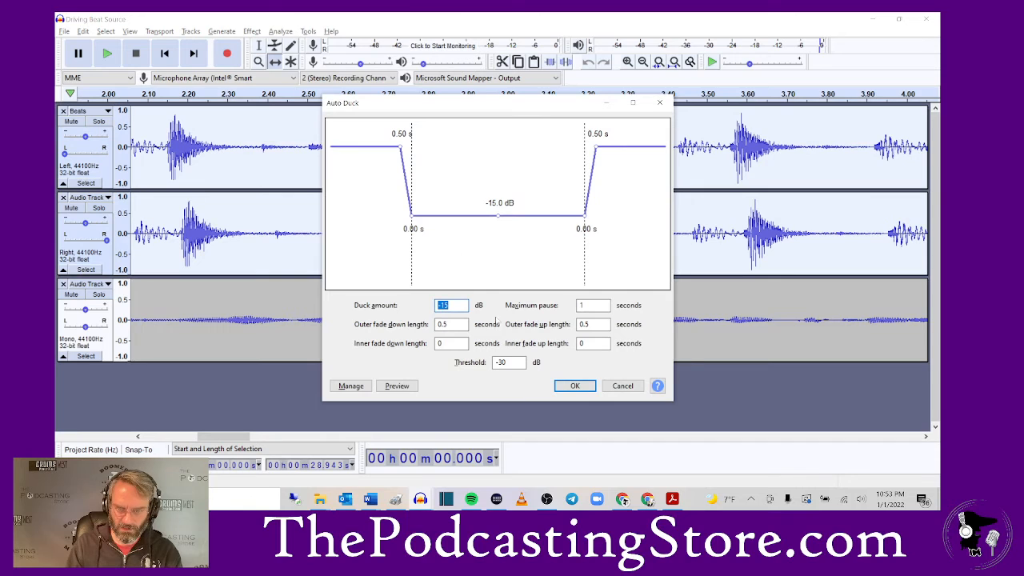
{"action": "left_click", "coordinate": [572, 388]}
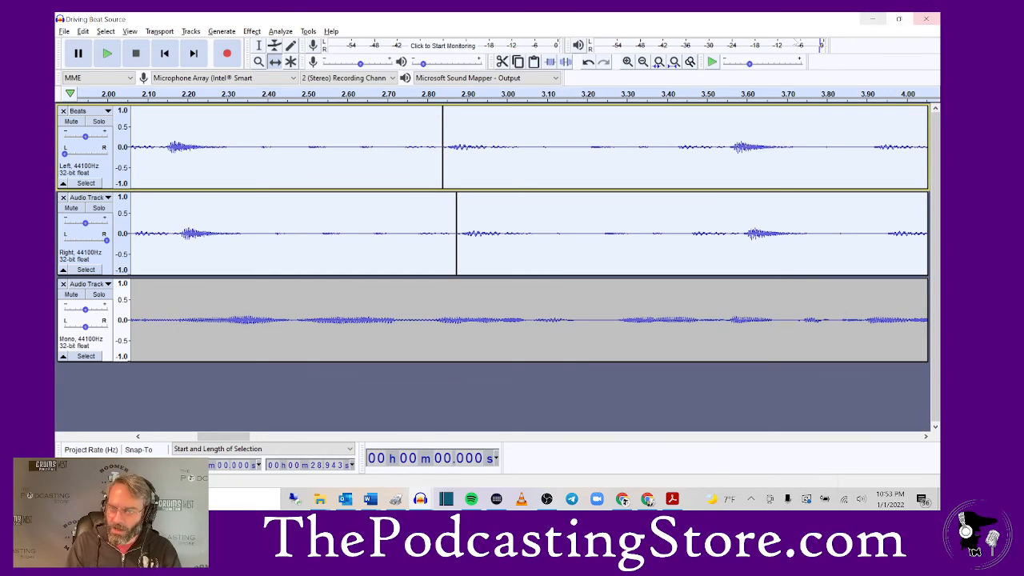
{"action": "left_click", "coordinate": [644, 62]}
{"action": "left_click", "coordinate": [643, 62]}
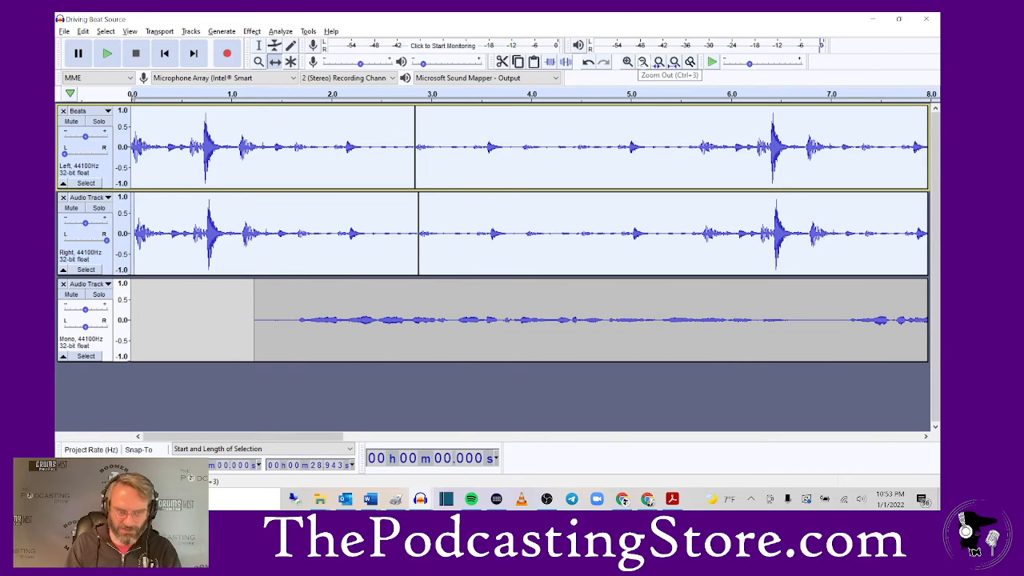
{"action": "left_click", "coordinate": [164, 56]}
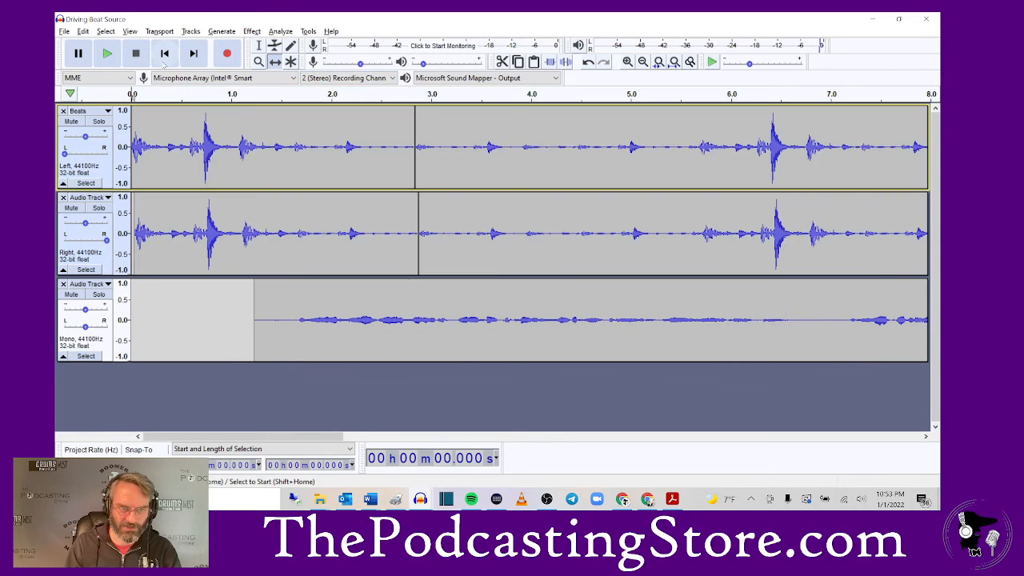
{"action": "left_click", "coordinate": [103, 57]}
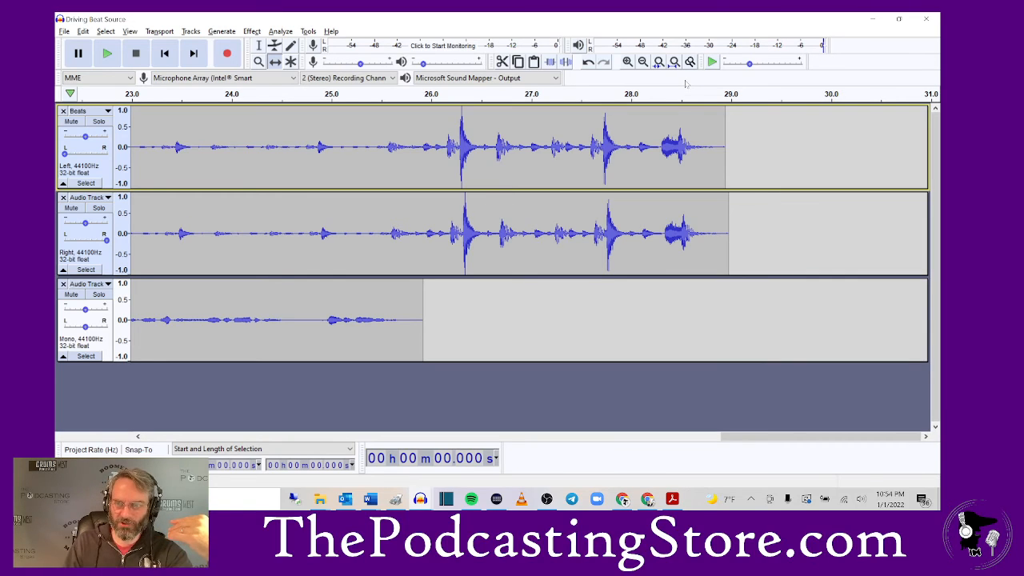
Step: Zoom in on the 17–21 s region around the loud hit and switch to the Selection tool
{"action": "left_click", "coordinate": [644, 67]}
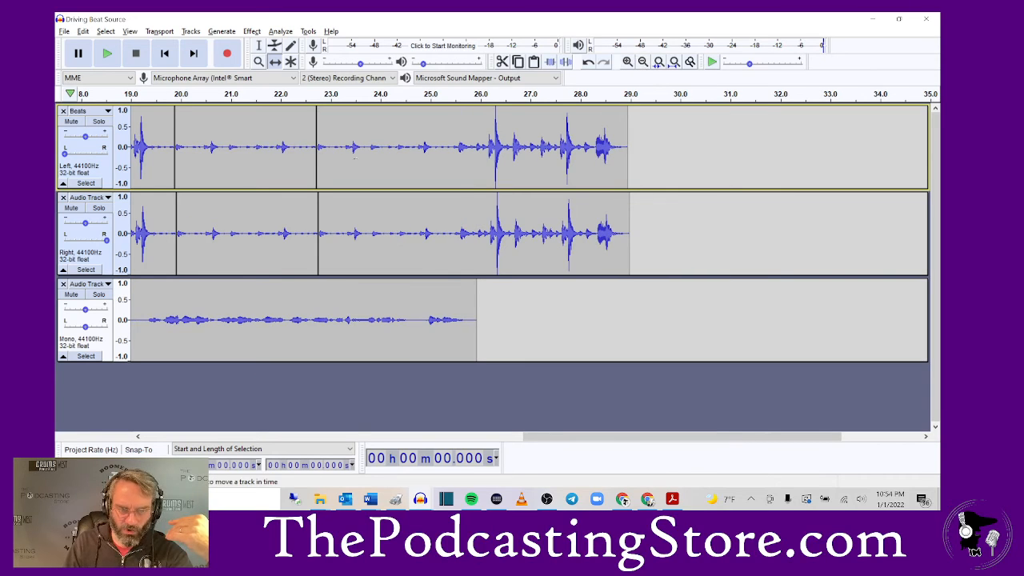
{"action": "left_click", "coordinate": [628, 64]}
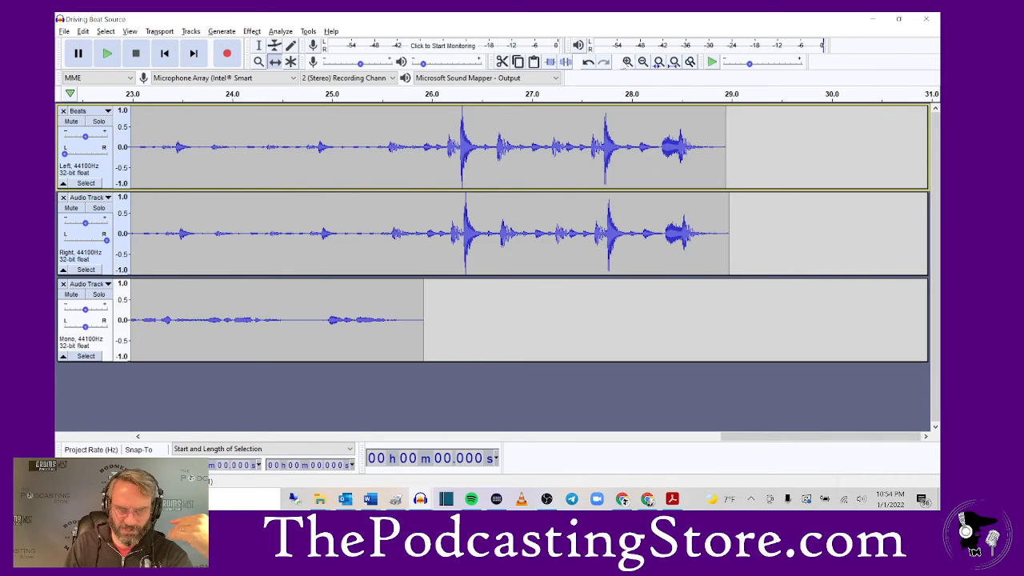
{"action": "left_click", "coordinate": [628, 64]}
{"action": "scroll", "coordinate": [560, 233], "scroll_direction": "left", "scroll_amount": 5}
{"action": "scroll", "coordinate": [528, 234], "scroll_direction": "left", "scroll_amount": 10}
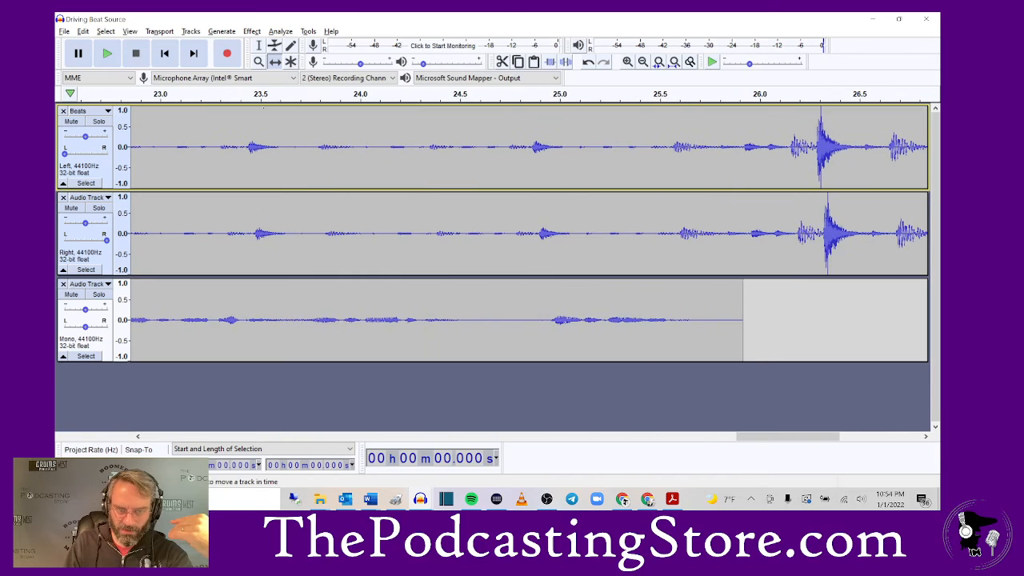
{"action": "scroll", "coordinate": [264, 181], "scroll_direction": "left", "scroll_amount": 8}
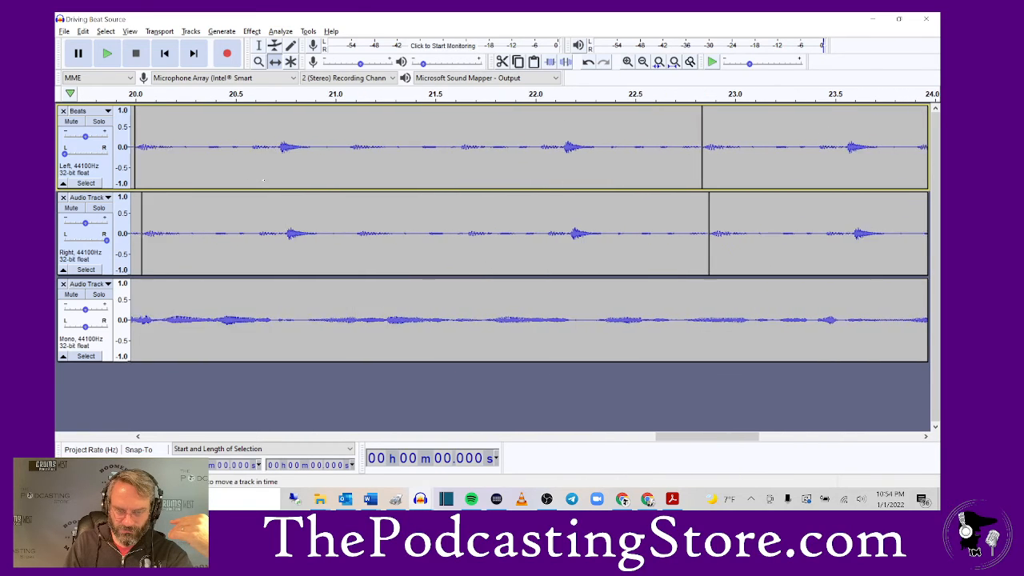
{"action": "scroll", "coordinate": [264, 181], "scroll_direction": "left", "scroll_amount": 2}
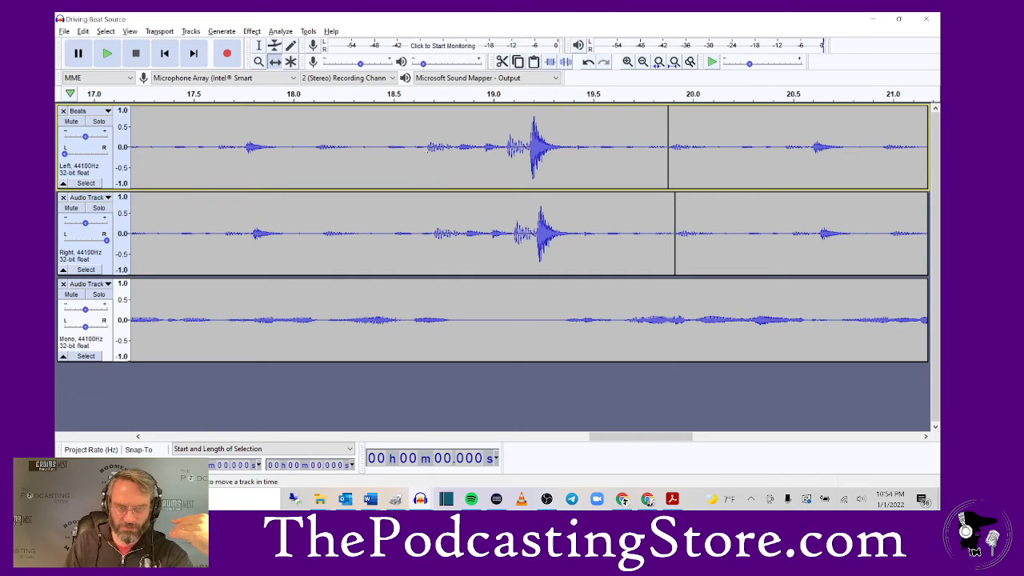
{"action": "key", "text": "F1"}
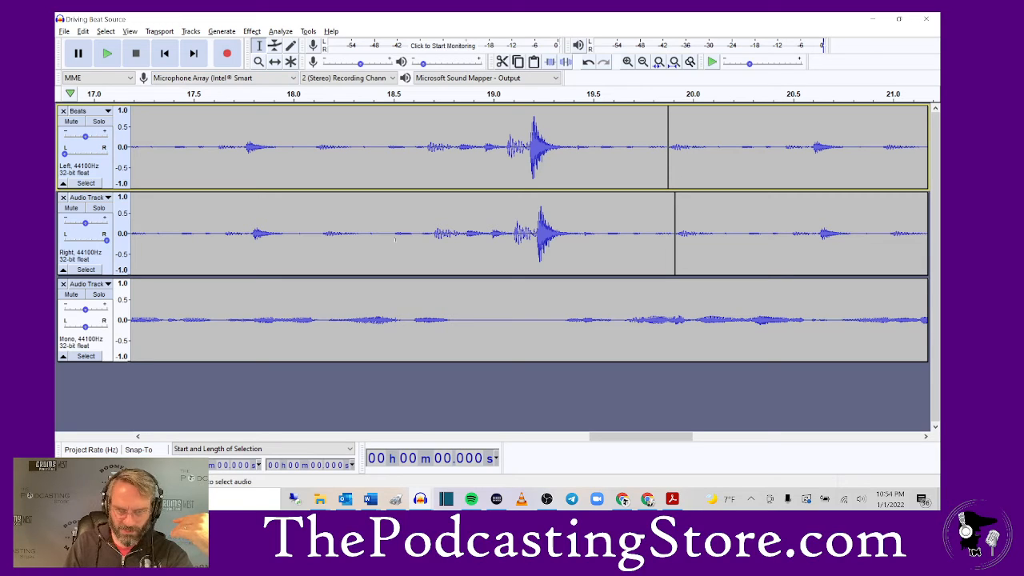
{"action": "scroll", "coordinate": [394, 238], "scroll_direction": "left", "scroll_amount": 1}
{"action": "scroll", "coordinate": [364, 266], "scroll_direction": "left", "scroll_amount": 5}
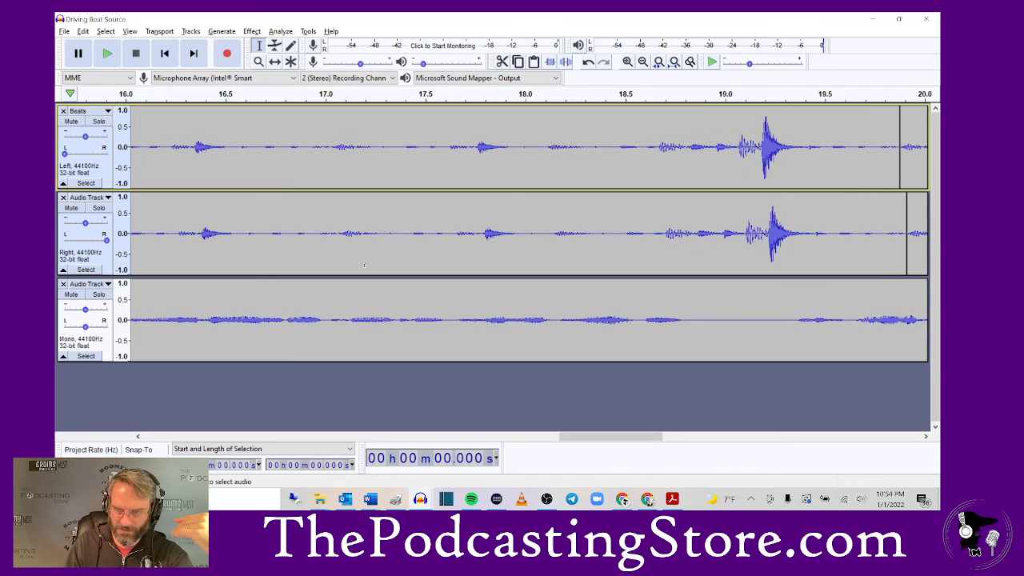
{"action": "scroll", "coordinate": [364, 266], "scroll_direction": "right", "scroll_amount": 5}
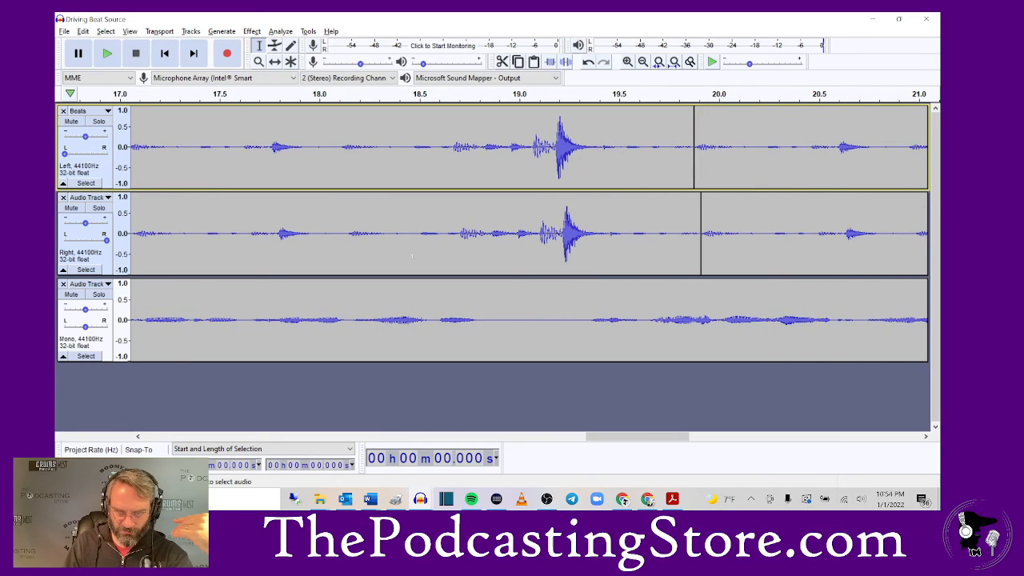
Step: Amplify 18.62–19.24 s on both beat tracks by -10 dB and play the result
{"action": "left_click_drag", "start_coordinate": [459, 240], "coordinate": [570, 240]}
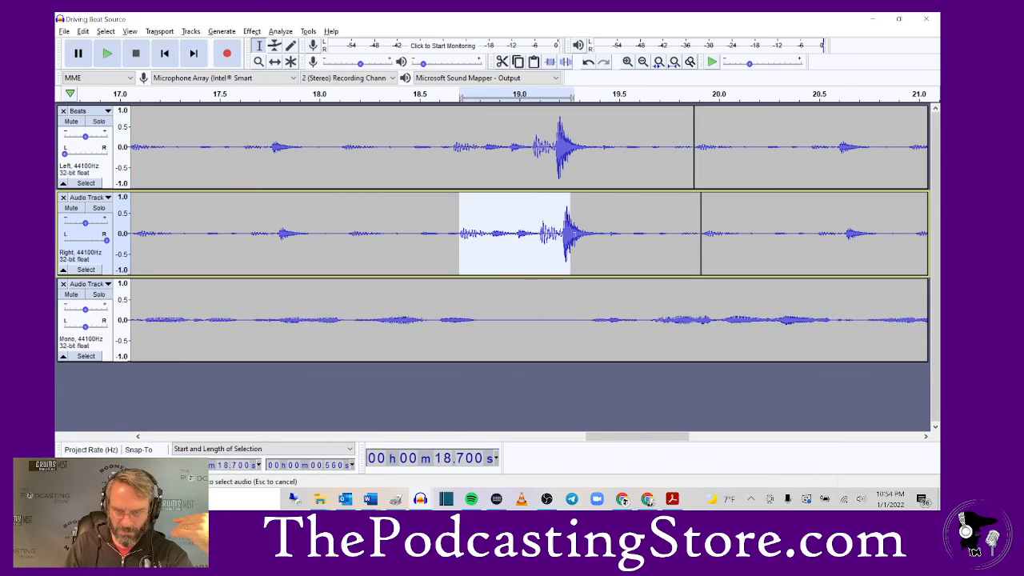
{"action": "left_click_drag", "start_coordinate": [574, 189], "coordinate": [589, 170]}
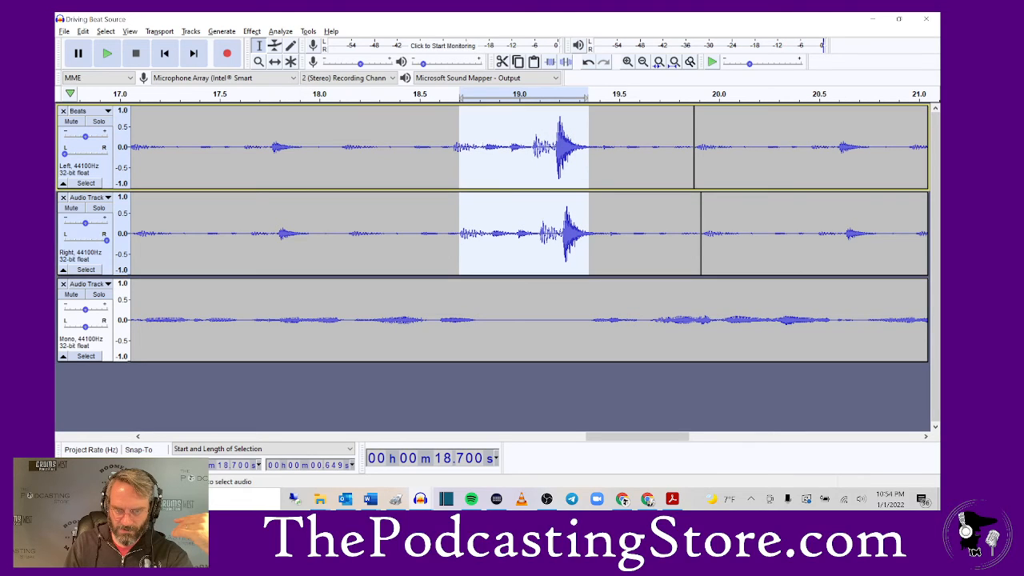
{"action": "left_click_drag", "start_coordinate": [442, 146], "coordinate": [596, 236]}
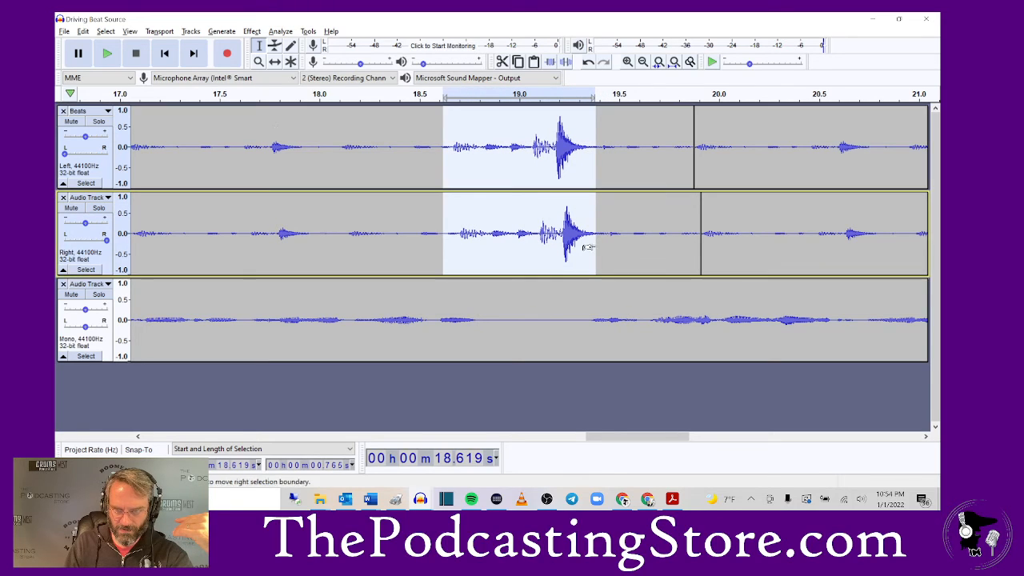
{"action": "left_click", "coordinate": [253, 31]}
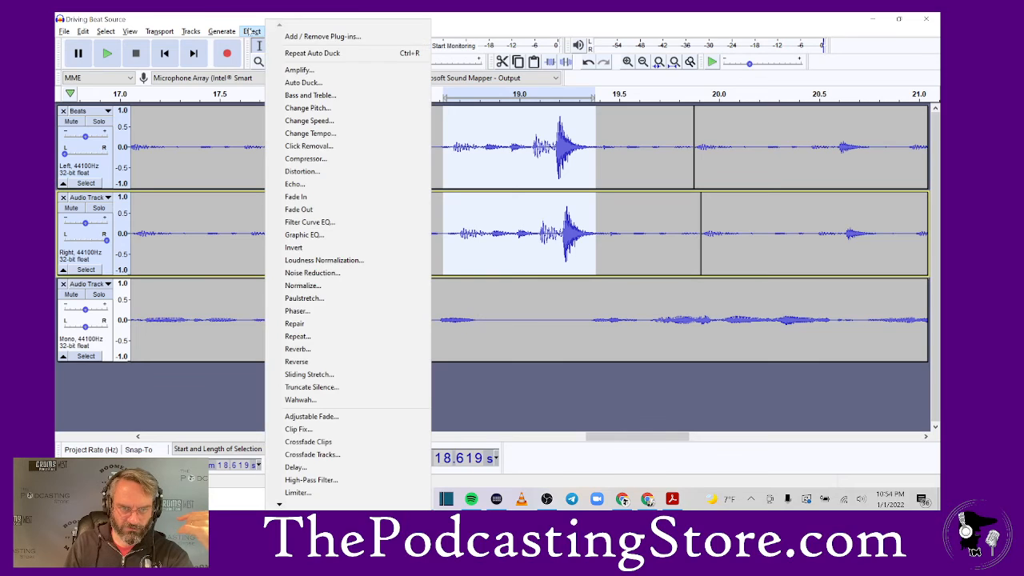
{"action": "left_click", "coordinate": [317, 69]}
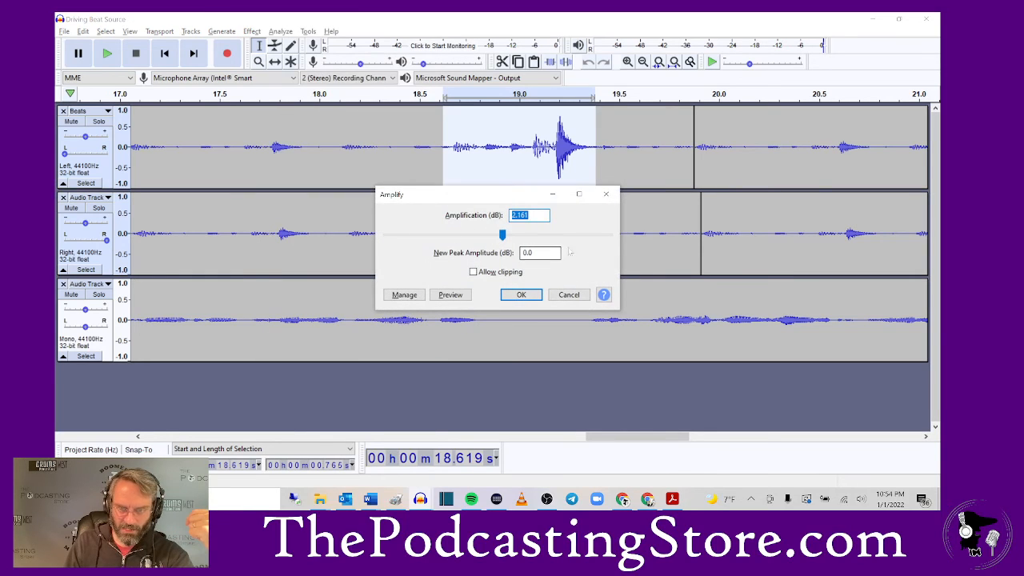
{"action": "type", "text": "-10"}
{"action": "key", "text": "Return"}
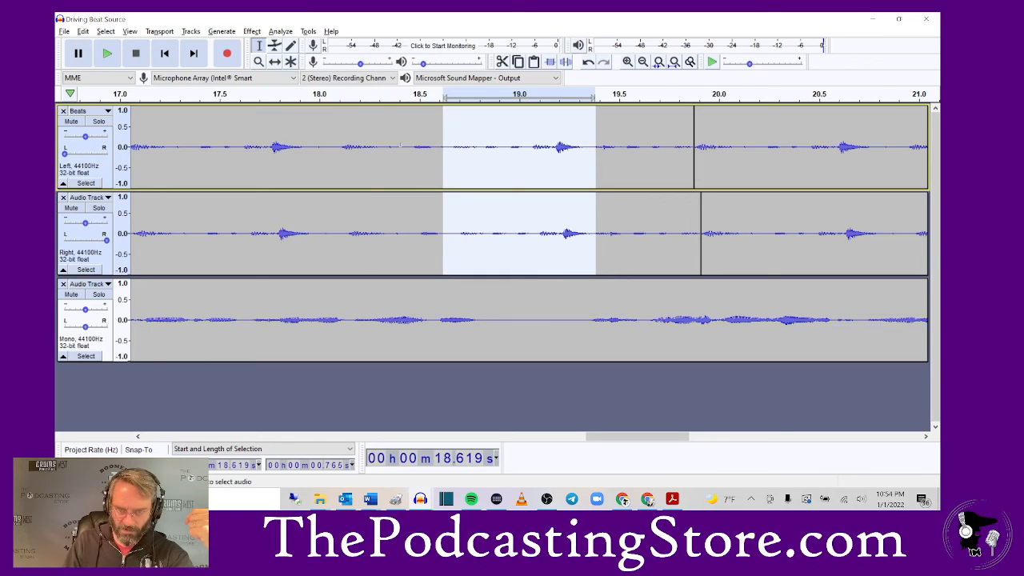
{"action": "left_click", "coordinate": [359, 96]}
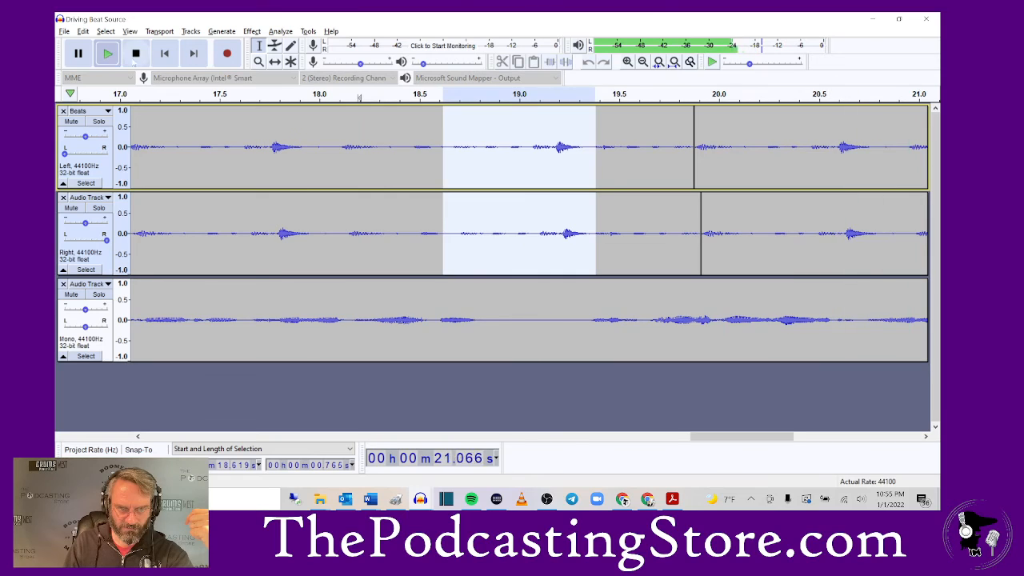
Step: Stop playback, replay the quieted hit, then scroll back to the 3.5–7.5 s region
{"action": "left_click", "coordinate": [135, 54]}
{"action": "left_click_drag", "start_coordinate": [718, 437], "coordinate": [569, 448]}
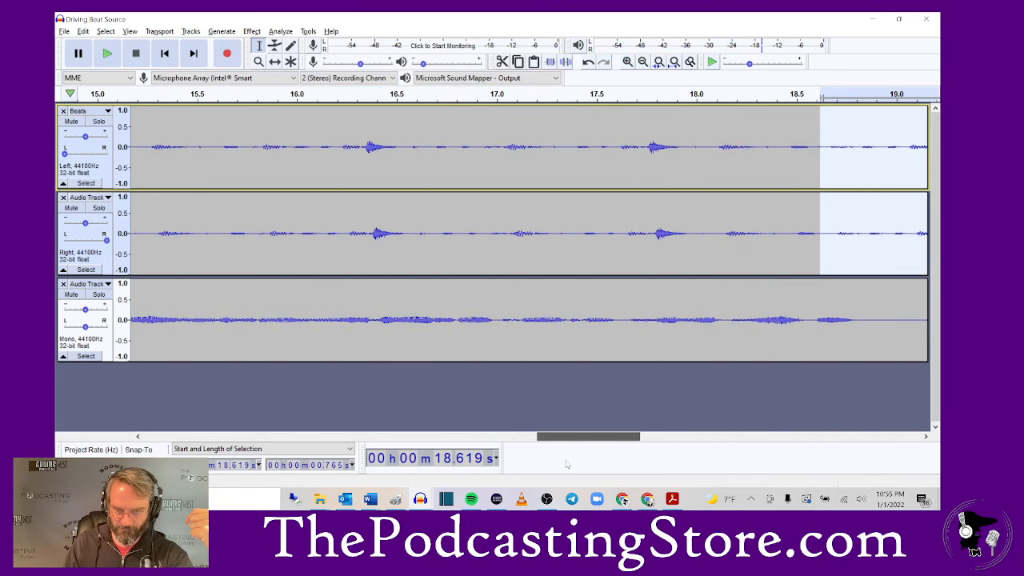
{"action": "left_click", "coordinate": [555, 98]}
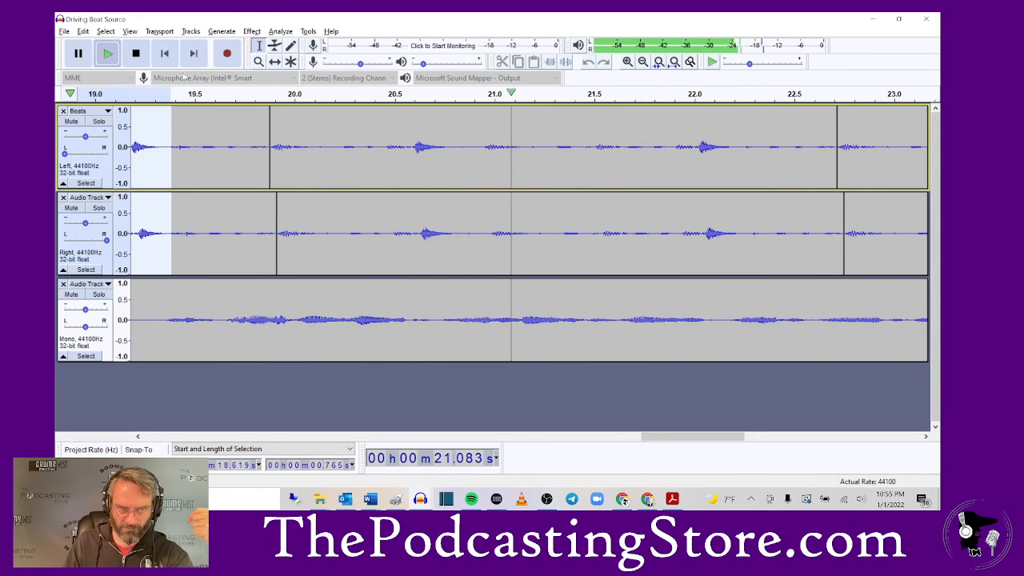
{"action": "key", "text": "space"}
{"action": "left_click_drag", "start_coordinate": [684, 436], "coordinate": [320, 488]}
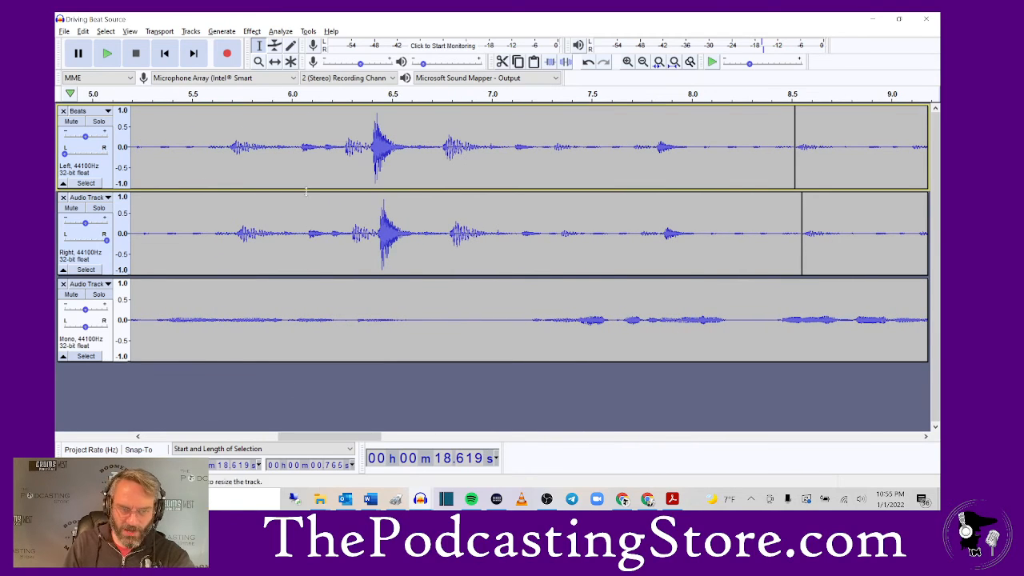
{"action": "left_click_drag", "start_coordinate": [376, 436], "coordinate": [318, 455]}
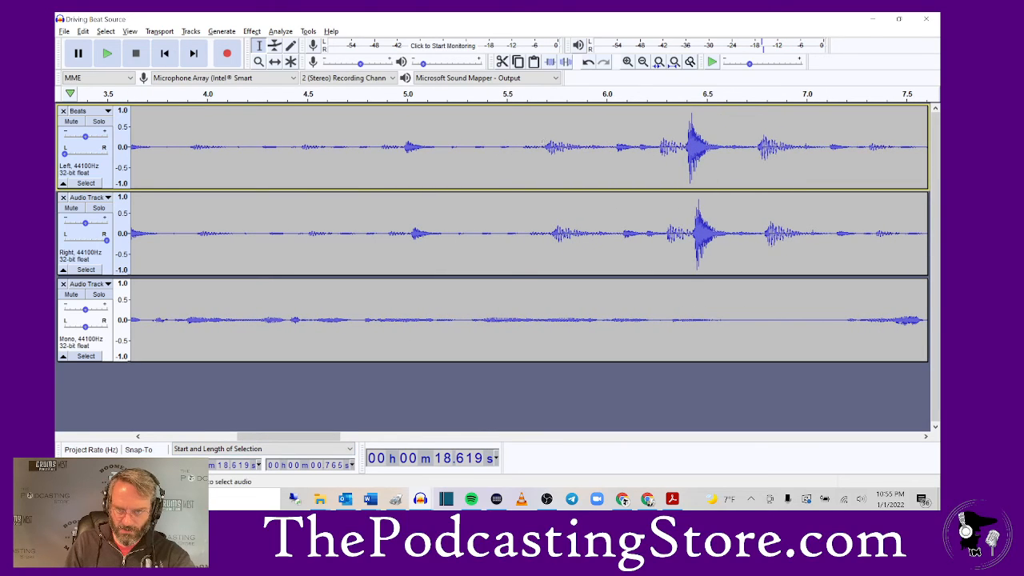
Step: Amplify 5.68–7.26 s on both beat tracks by -10 dB and return to the start
{"action": "left_click_drag", "start_coordinate": [541, 146], "coordinate": [804, 224]}
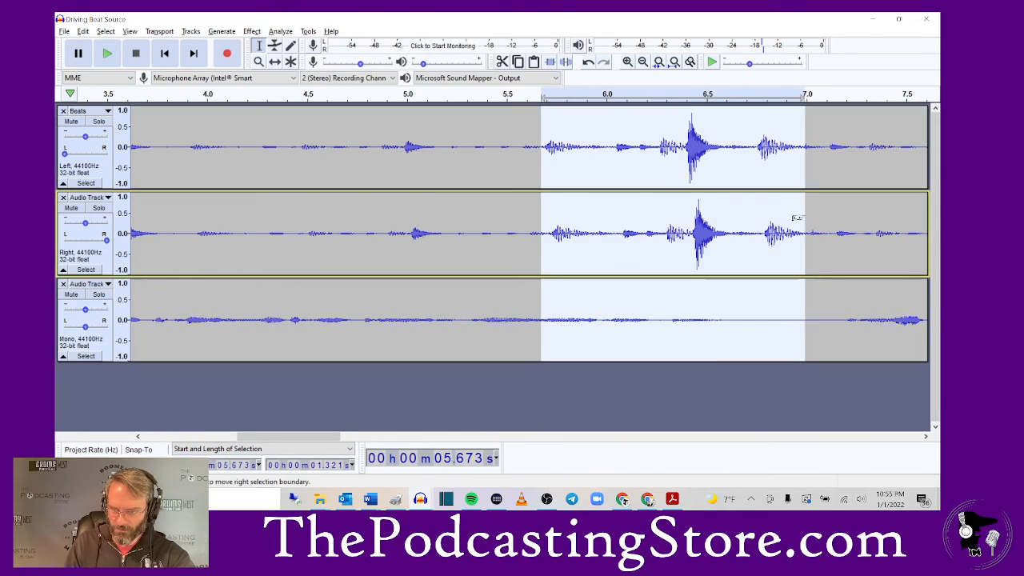
{"action": "left_click", "coordinate": [710, 232]}
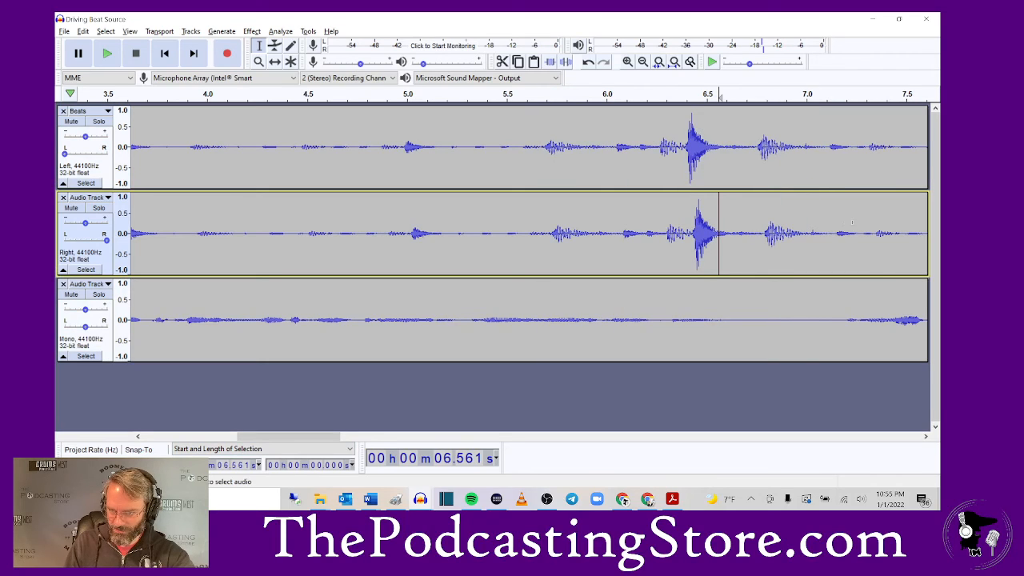
{"action": "left_click_drag", "start_coordinate": [857, 233], "coordinate": [541, 152]}
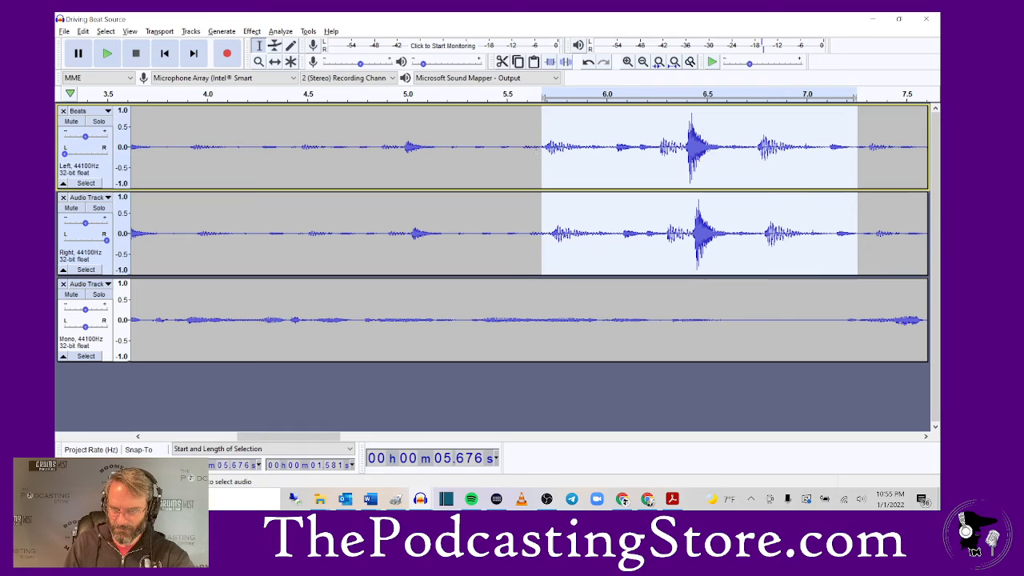
{"action": "left_click", "coordinate": [252, 31]}
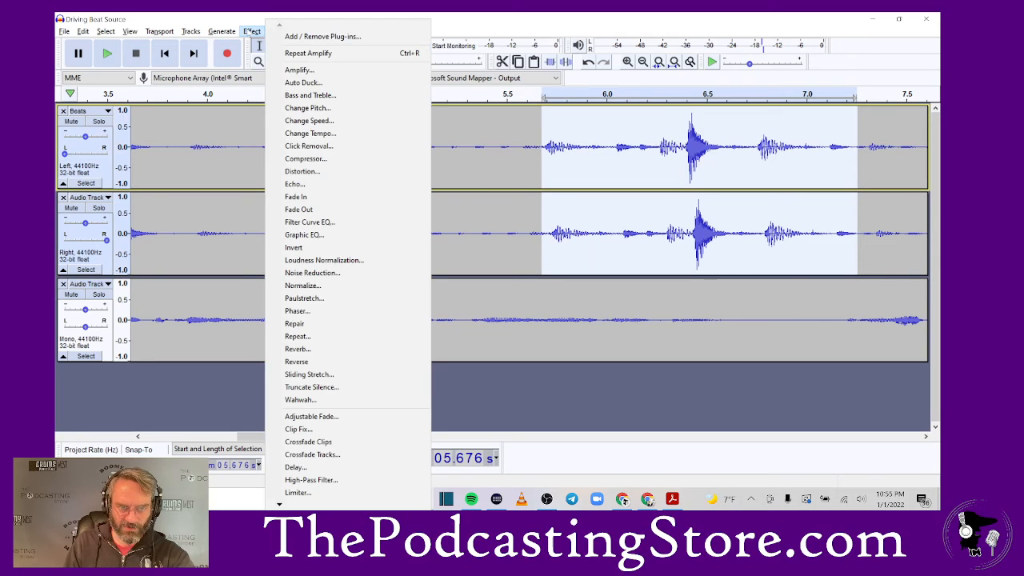
{"action": "left_click", "coordinate": [292, 69]}
{"action": "type", "text": "-10"}
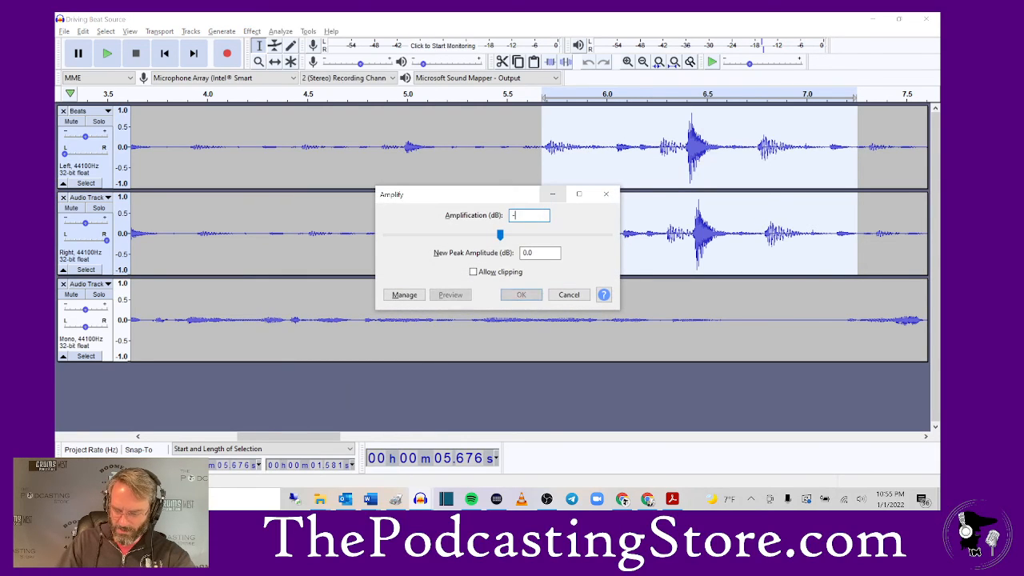
{"action": "key", "text": "Return"}
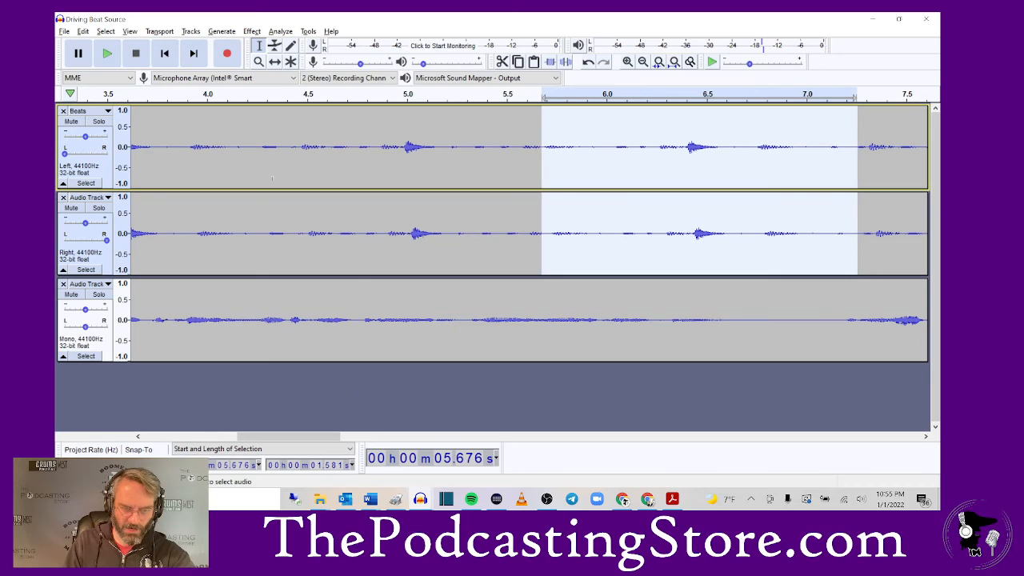
{"action": "left_click", "coordinate": [165, 52]}
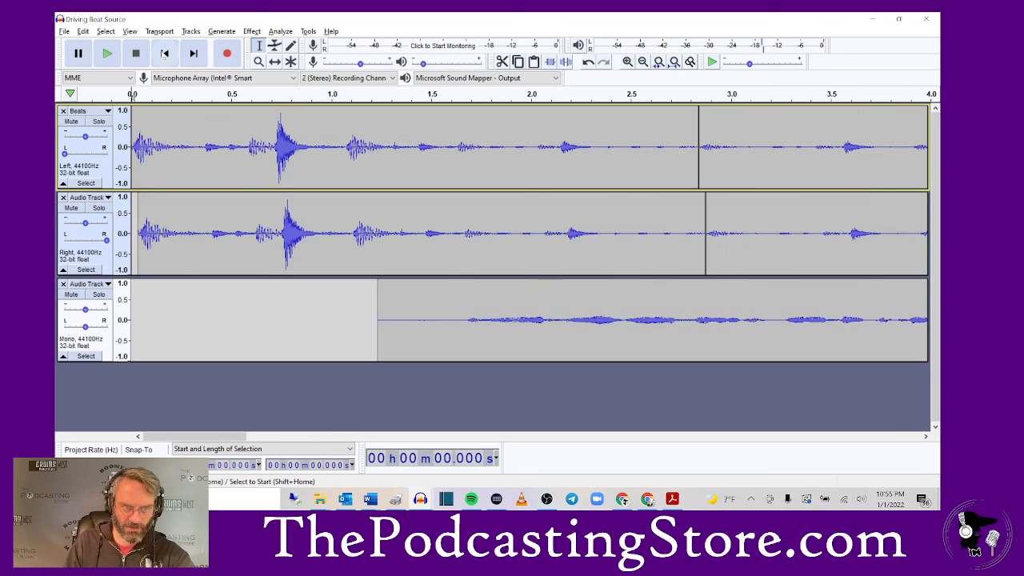
{"action": "left_click", "coordinate": [105, 54]}
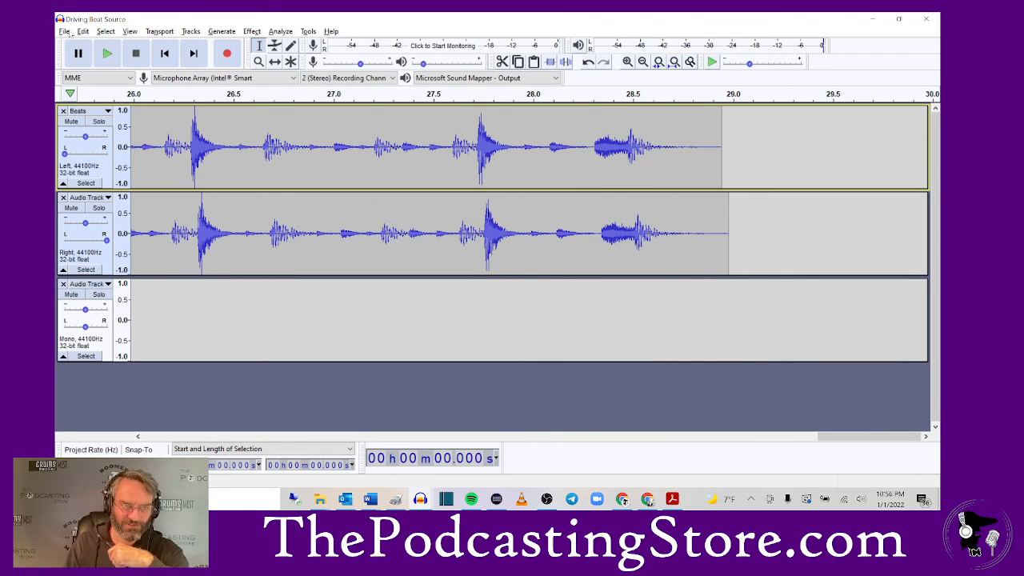
Step: Save the project as 'DW Outro'
{"action": "left_click", "coordinate": [65, 32]}
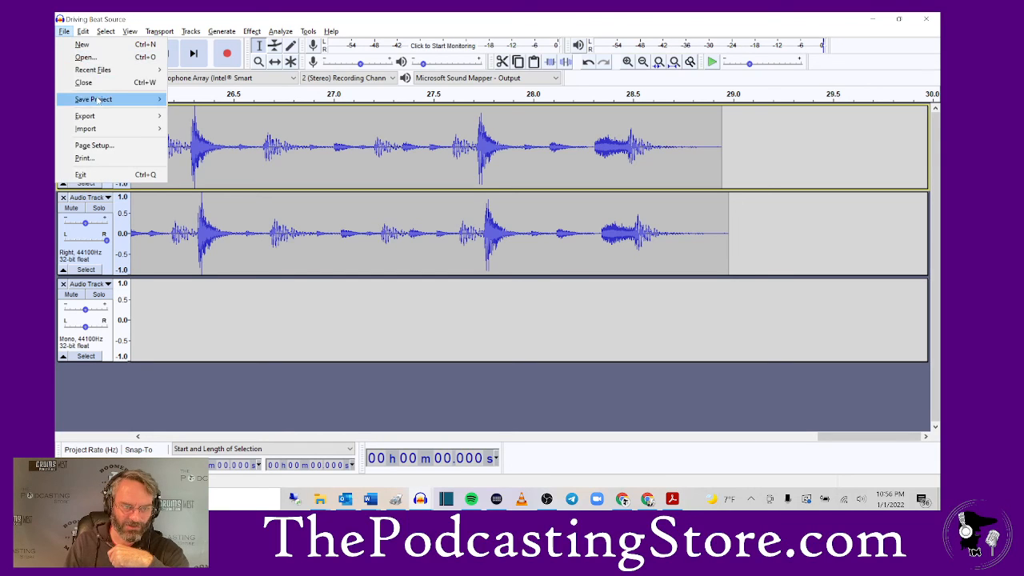
{"action": "mouse_move", "coordinate": [128, 99]}
{"action": "left_click", "coordinate": [210, 112]}
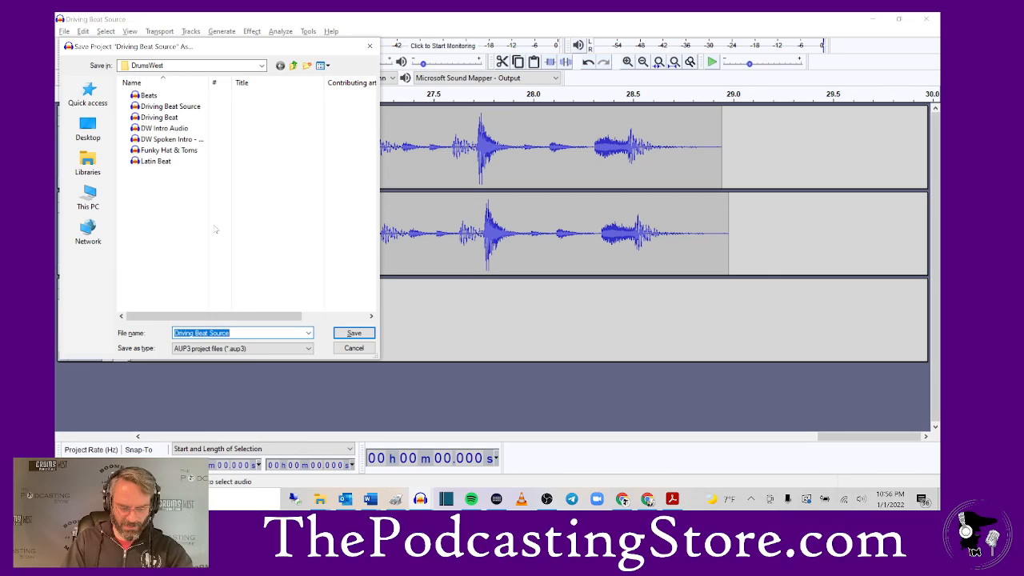
{"action": "type", "text": "DW Outro"}
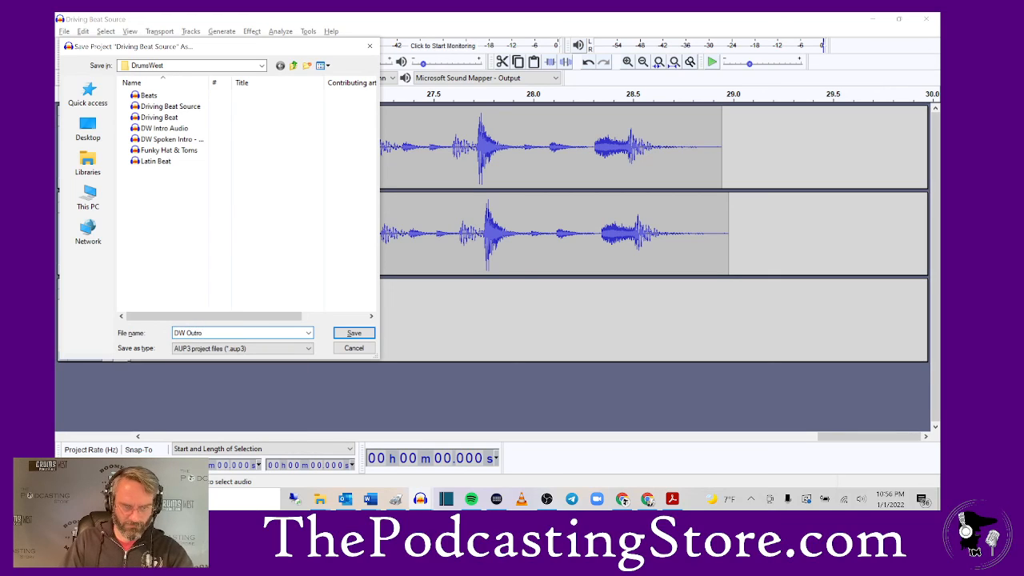
{"action": "key", "text": "Return"}
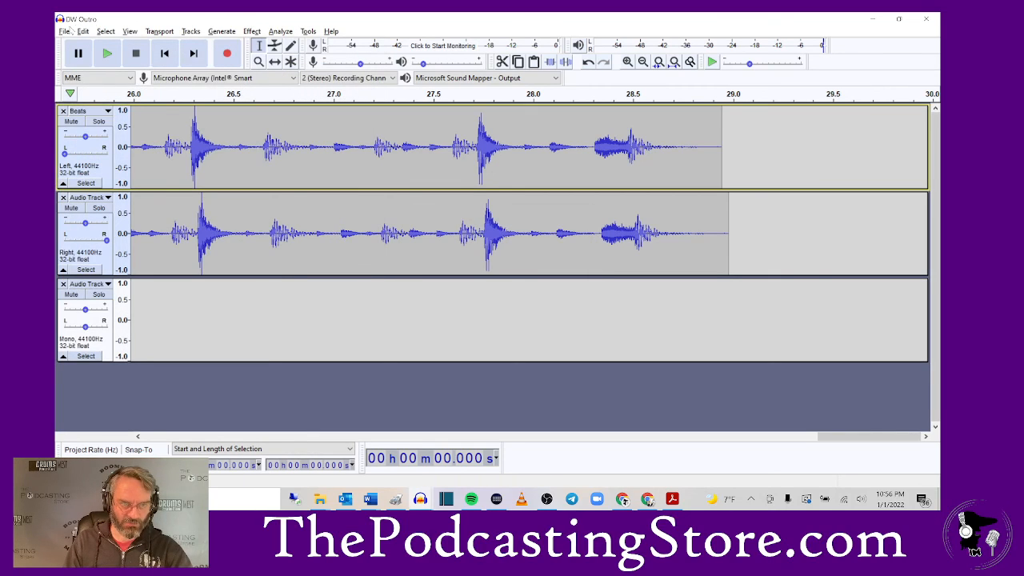
Step: Export the mix as WAV 'DW Outro', filling in the artist name and year tags
{"action": "left_click", "coordinate": [64, 32]}
{"action": "mouse_move", "coordinate": [112, 116]}
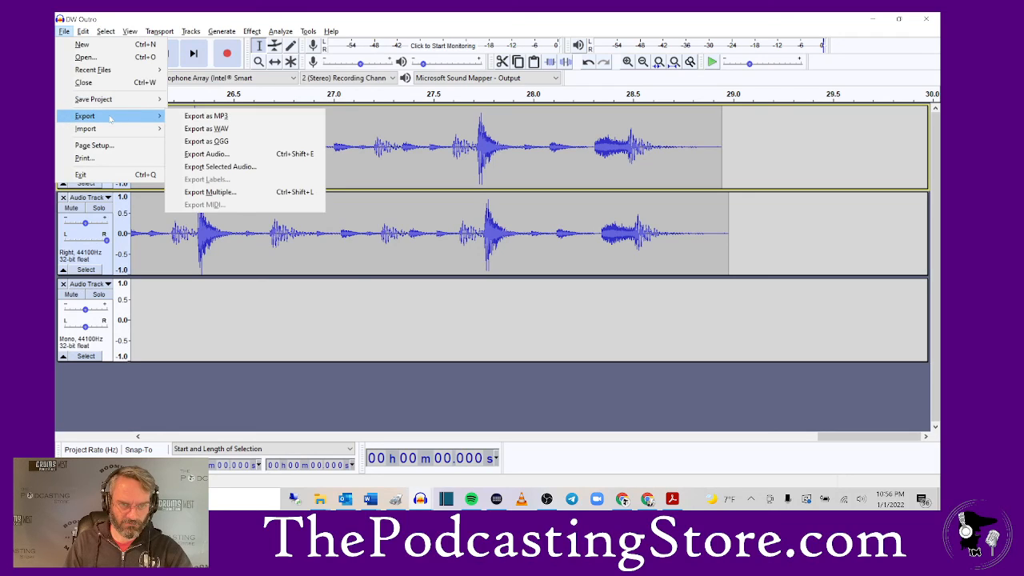
{"action": "left_click", "coordinate": [207, 128]}
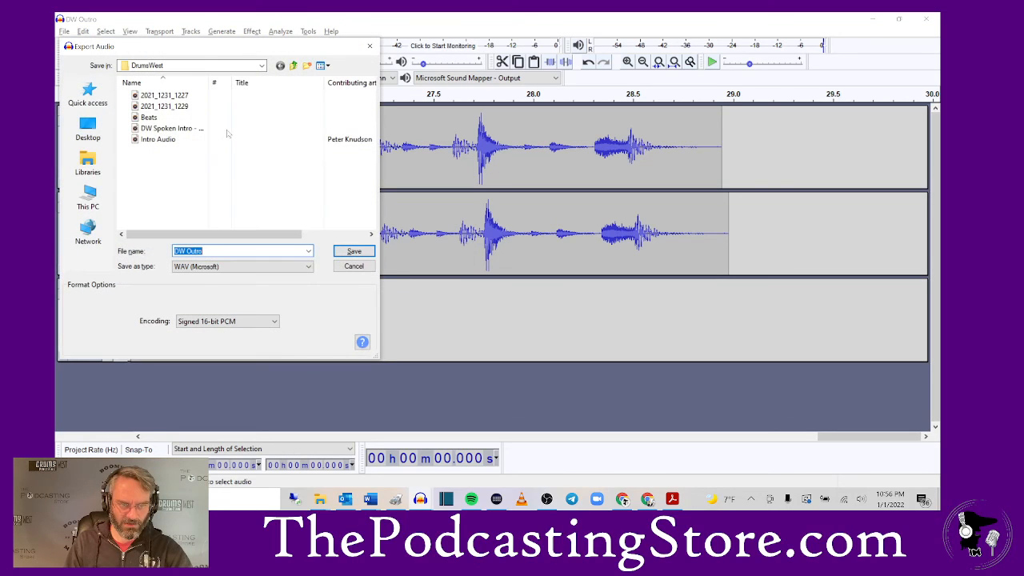
{"action": "left_click", "coordinate": [354, 255]}
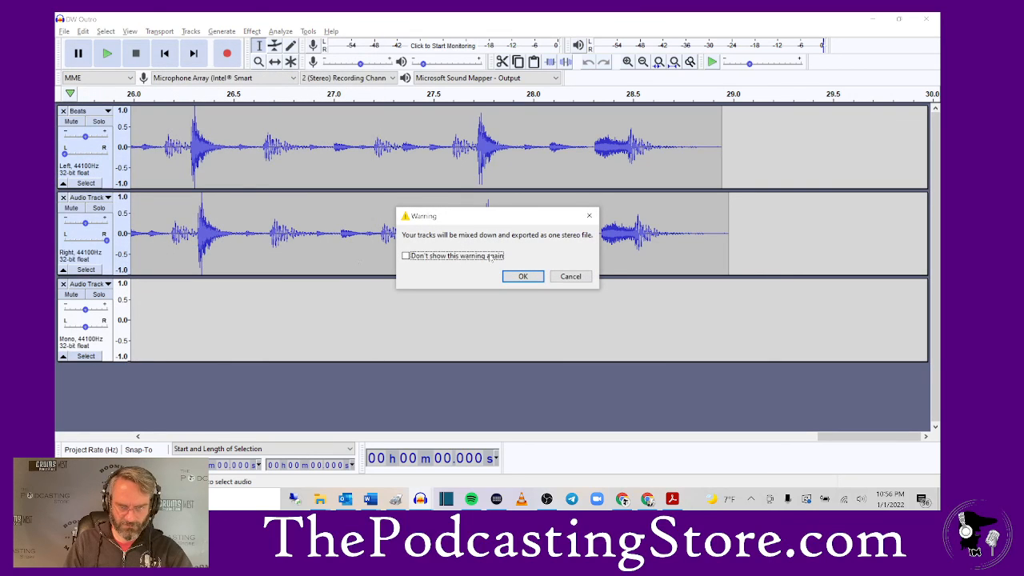
{"action": "left_click", "coordinate": [514, 277]}
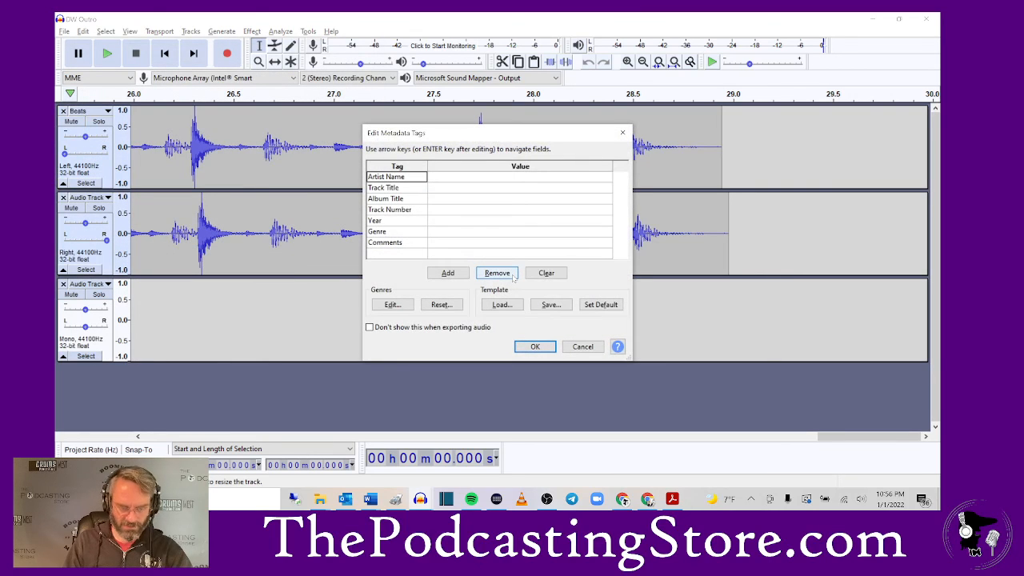
{"action": "type", "text": "Peter K"}
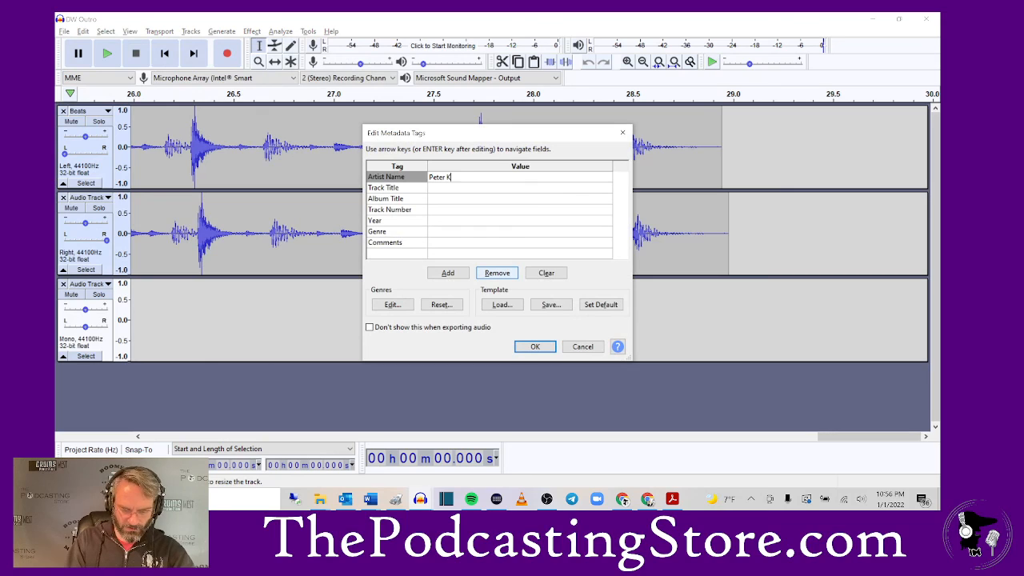
{"action": "key", "text": "Down"}
{"action": "key", "text": "Down"}
{"action": "key", "text": "Down"}
{"action": "key", "text": "Down"}
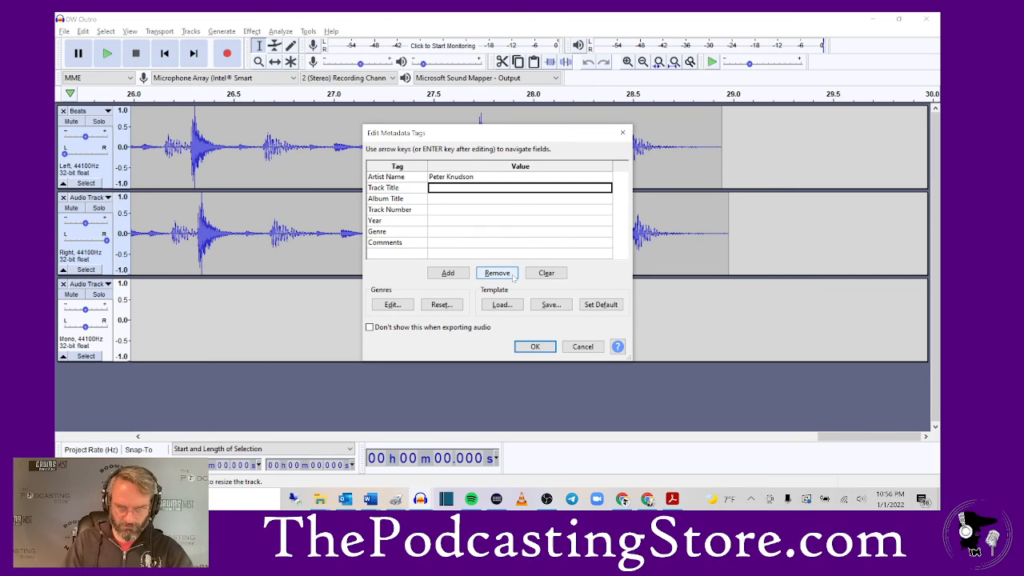
{"action": "type", "text": "2021"}
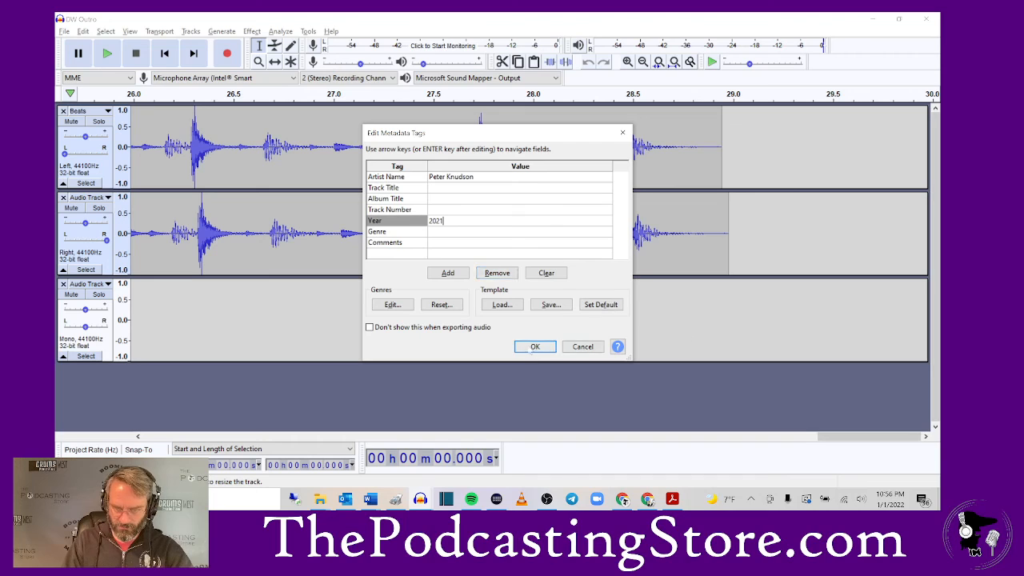
{"action": "left_click", "coordinate": [532, 349]}
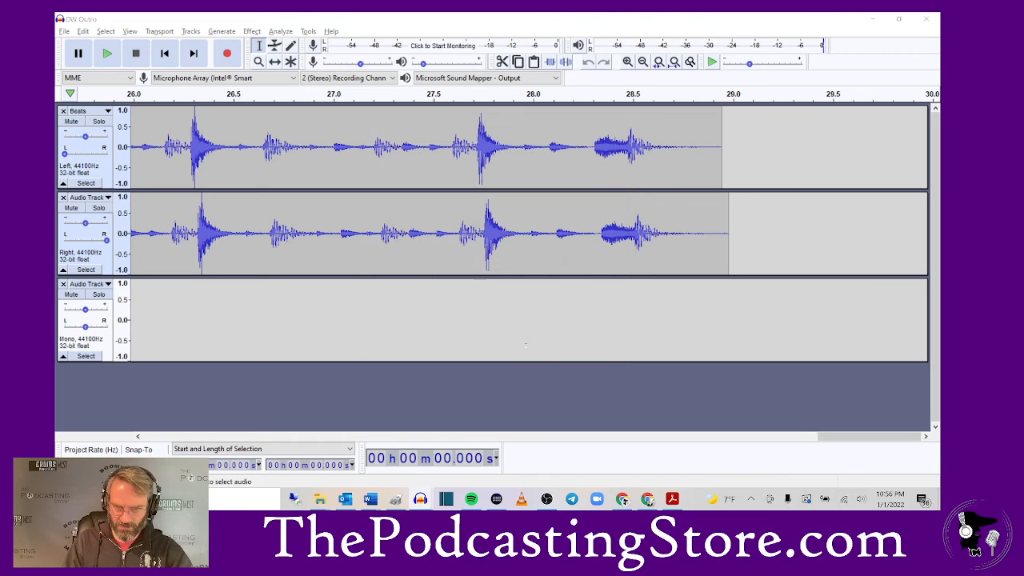